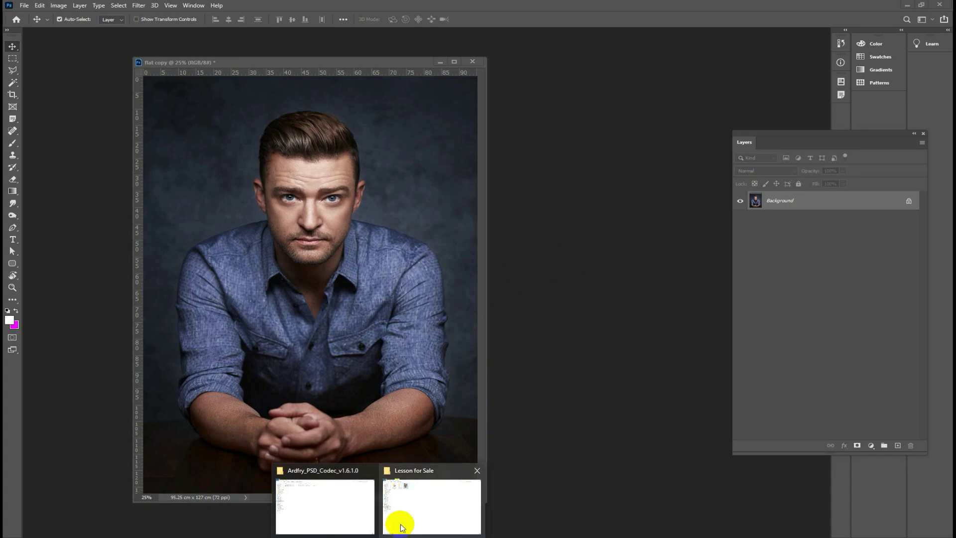
Bring up the Lesson for Sale folder on drive D with edit color.psd deselected.
left_click(407, 506)
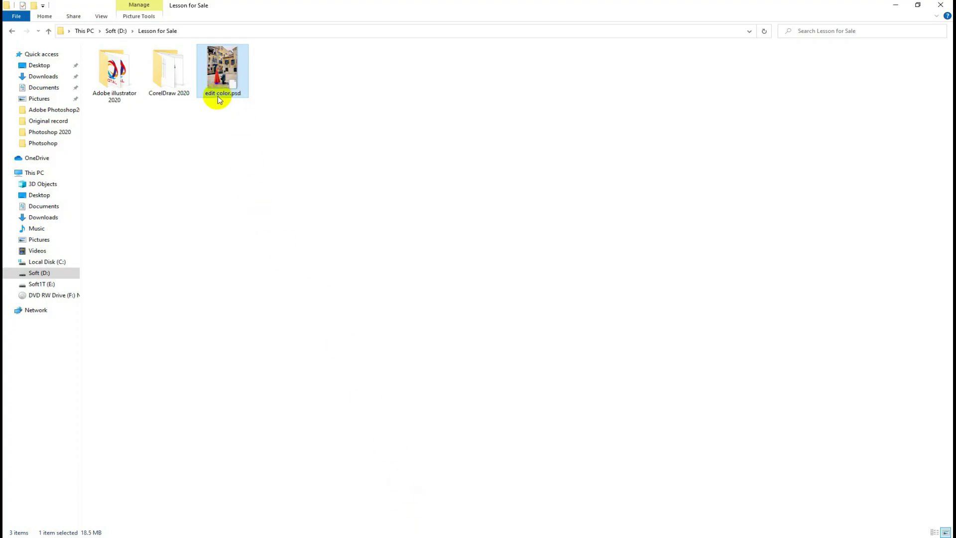
mouse_move(223, 70)
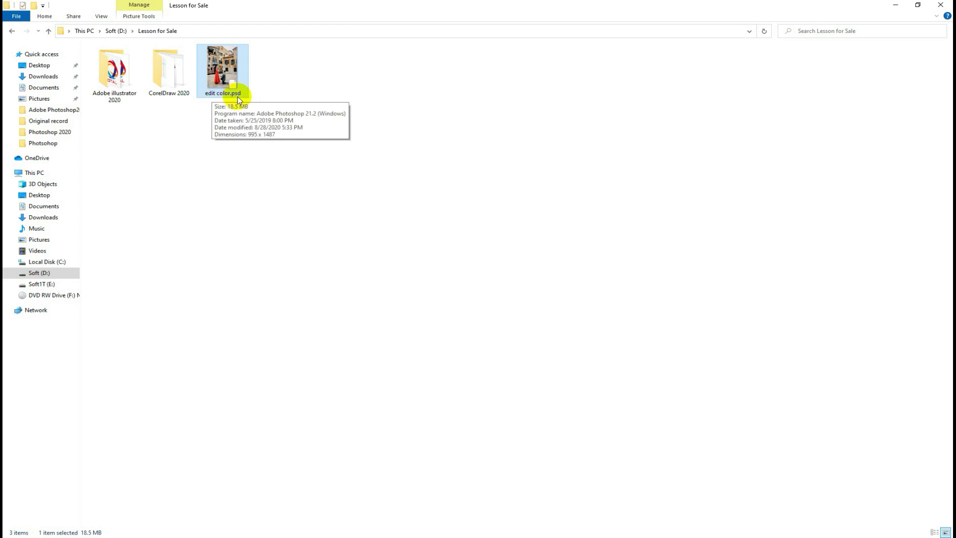
left_click(247, 176)
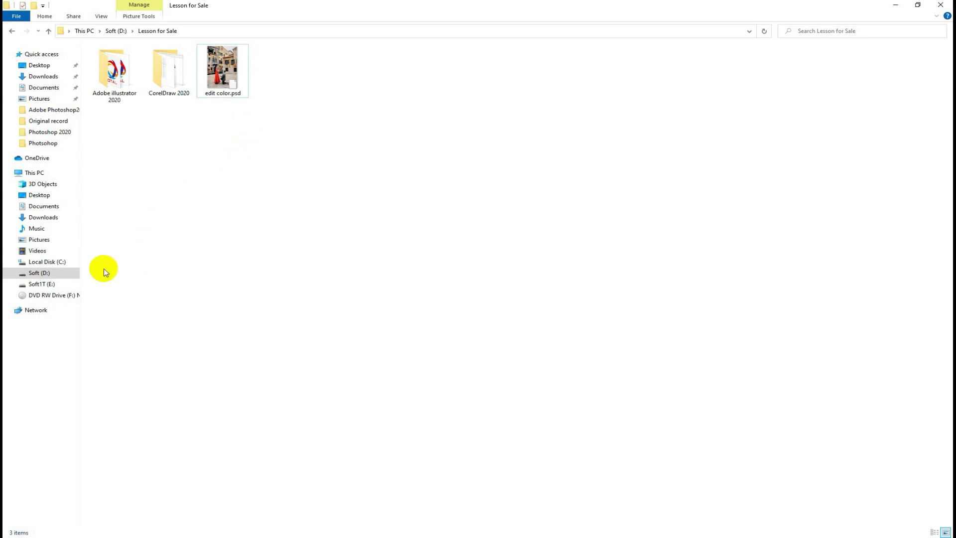
Browse the Pictures folder, preview the businessman clip-art image, then select the DSC photos.
left_click(38, 240)
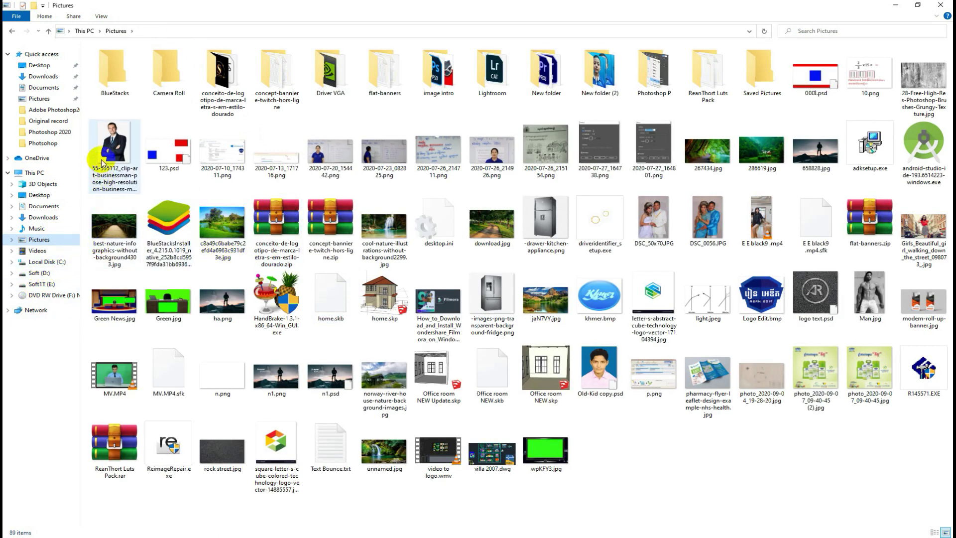
left_click(111, 142)
double_click(110, 141)
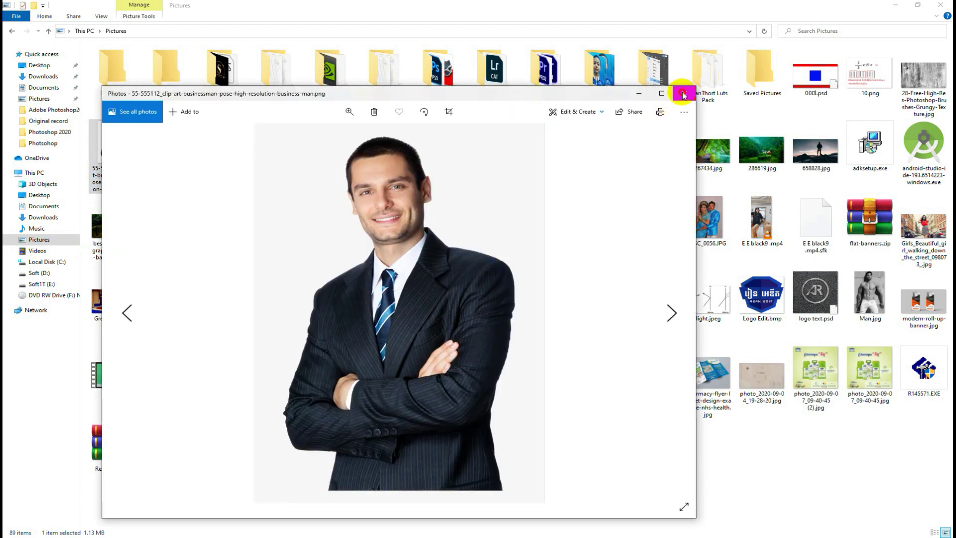
left_click(684, 93)
left_click(708, 222)
left_click(665, 220)
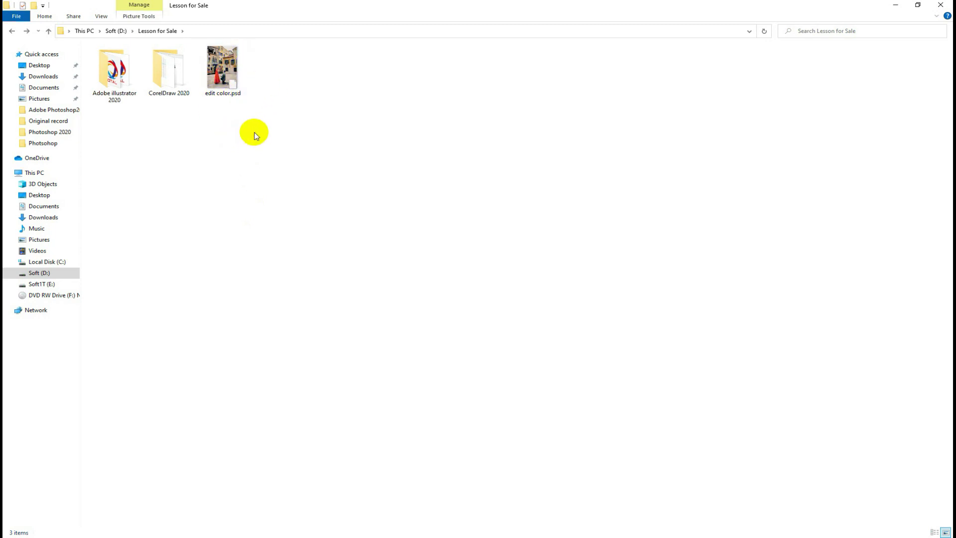
Switch to the Ardfry_PSD_Codec_v1.6.1.0 download folder window.
left_click(235, 95)
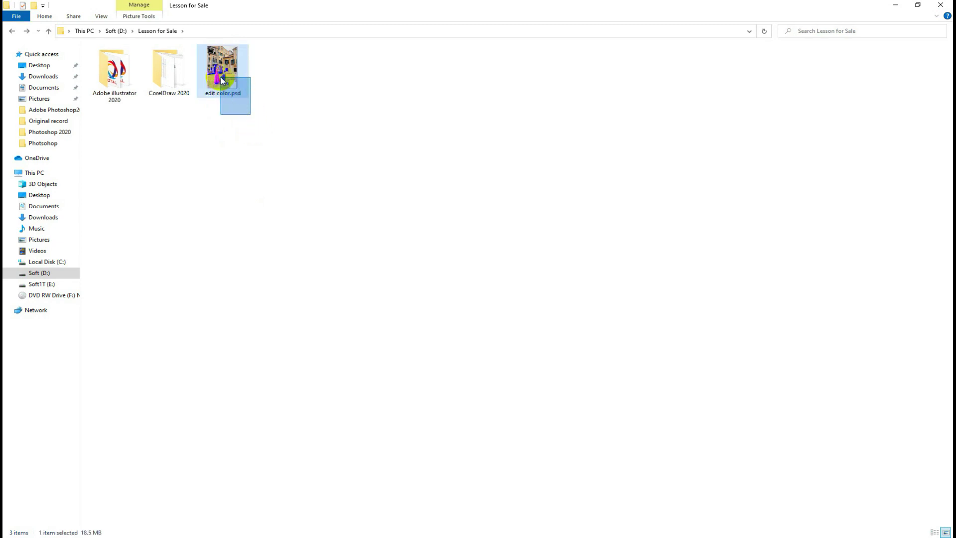
left_click(264, 135)
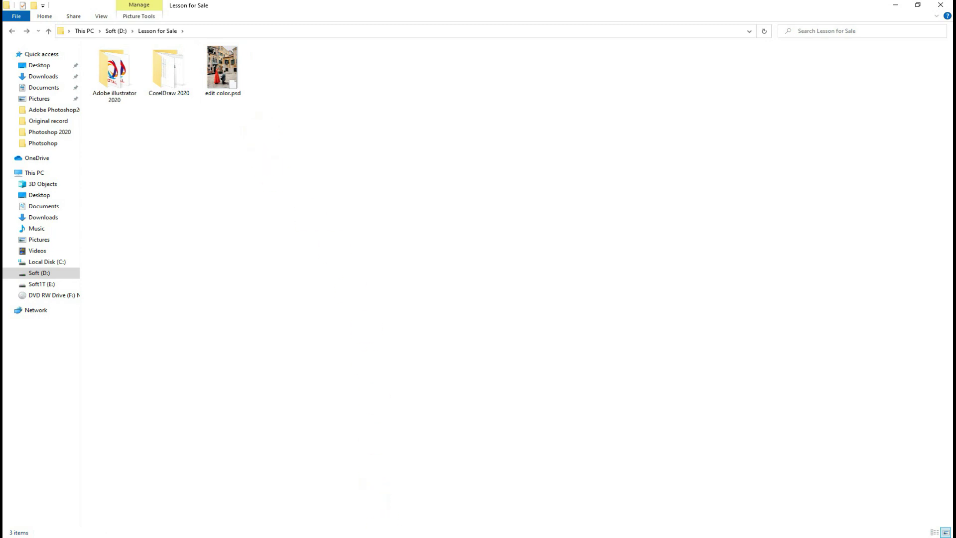
left_click(386, 537)
left_click(338, 517)
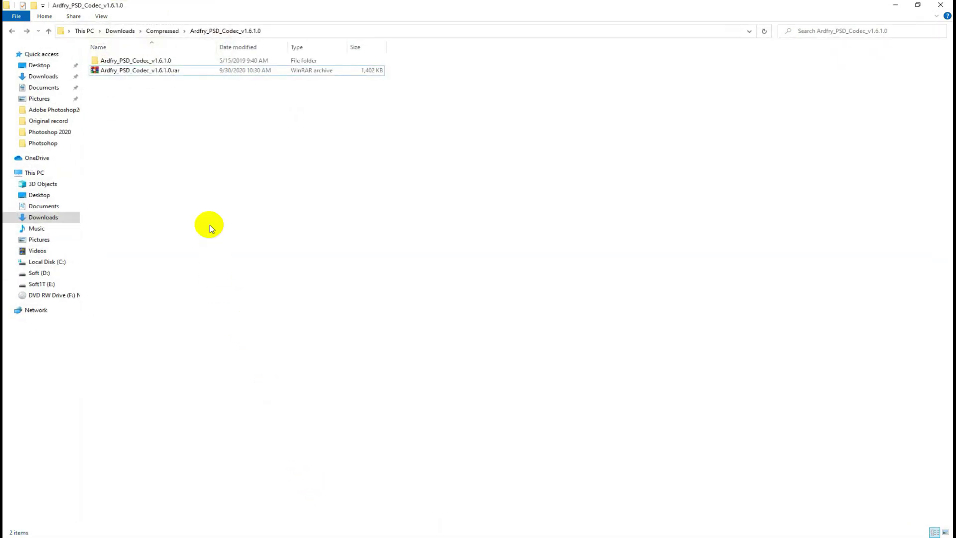
left_click(109, 72)
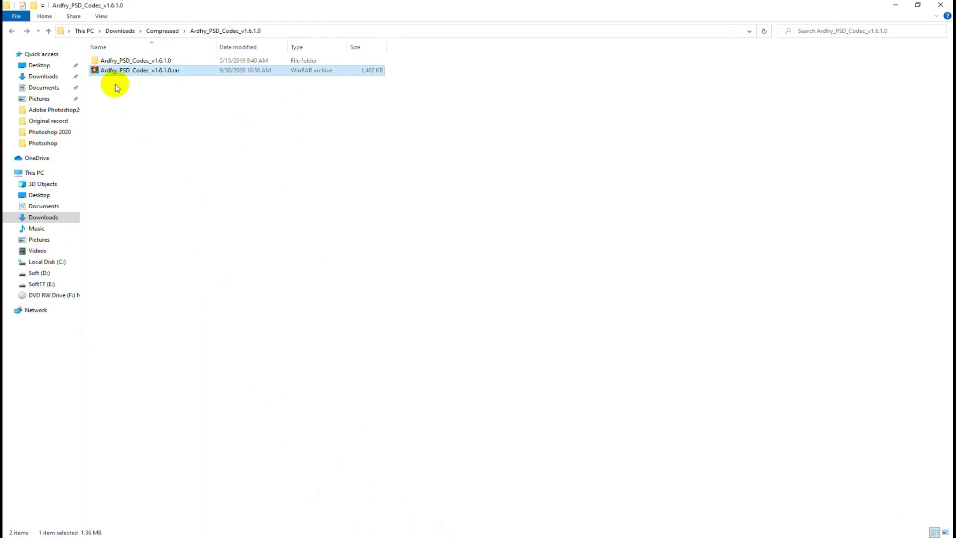
left_click(108, 83)
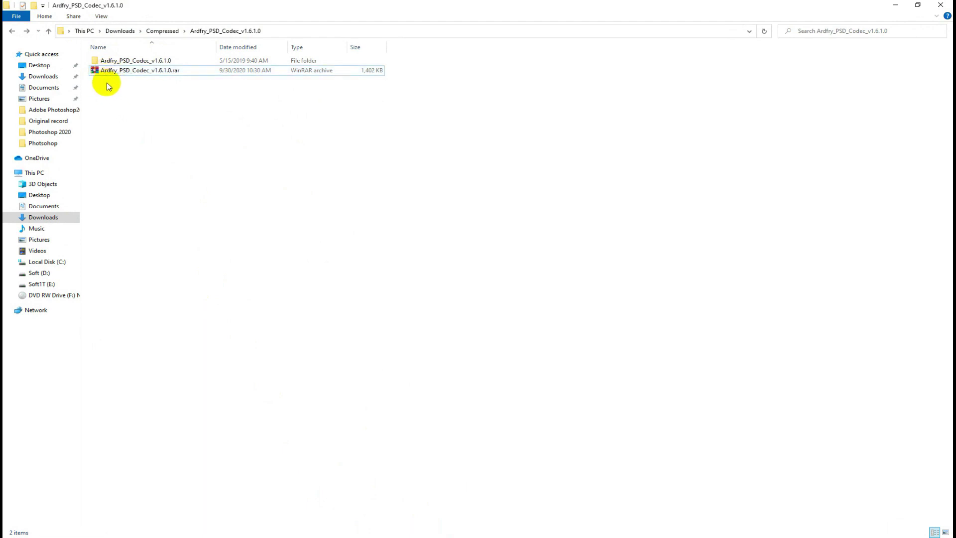
left_click(107, 70)
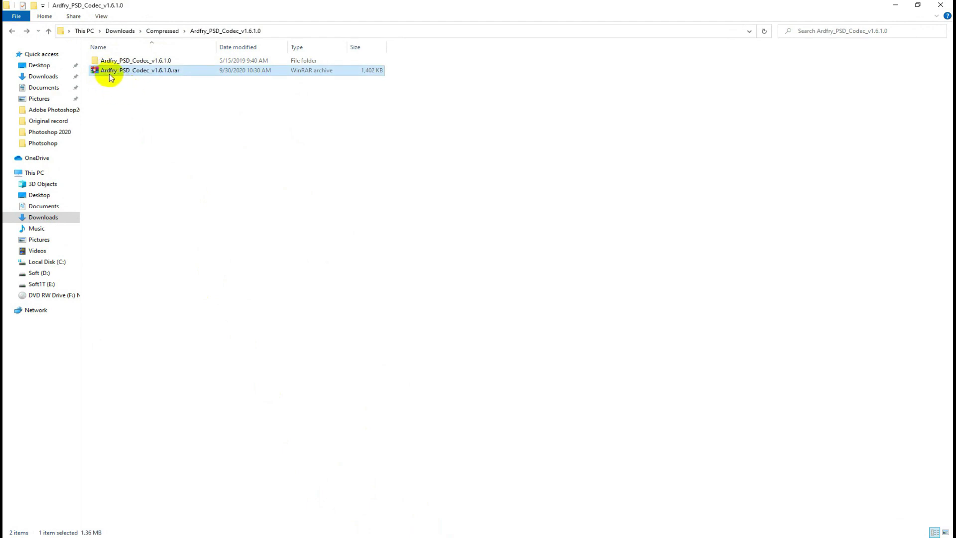
left_click(123, 62)
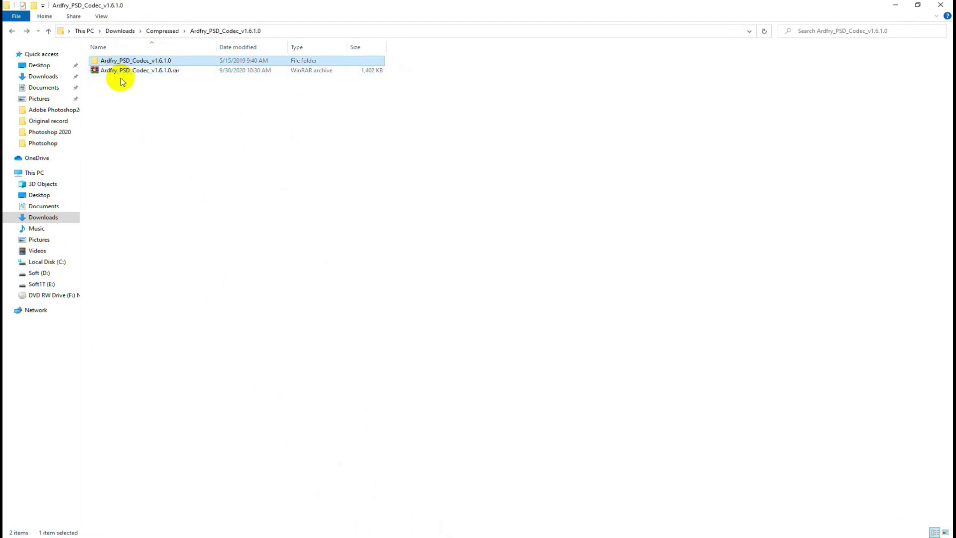
left_click(114, 72)
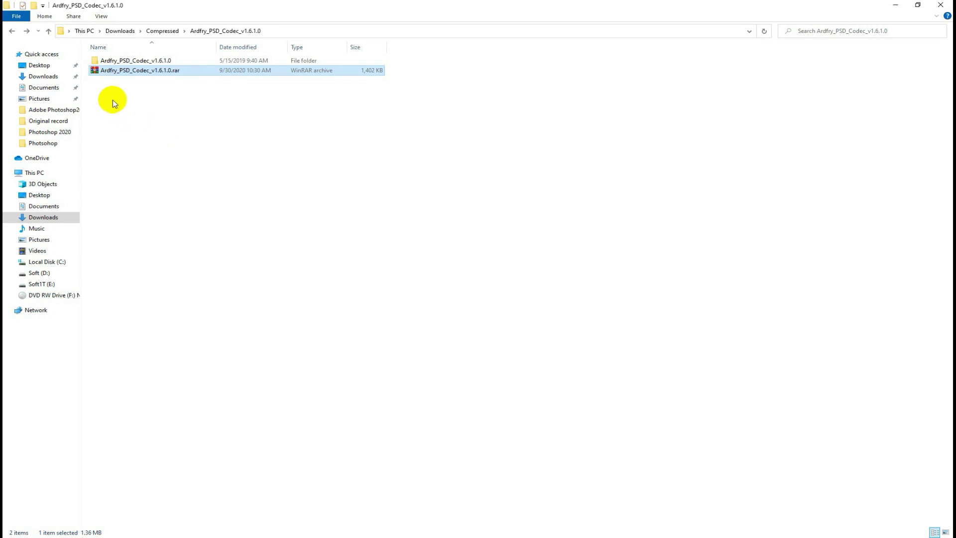
left_click(113, 73)
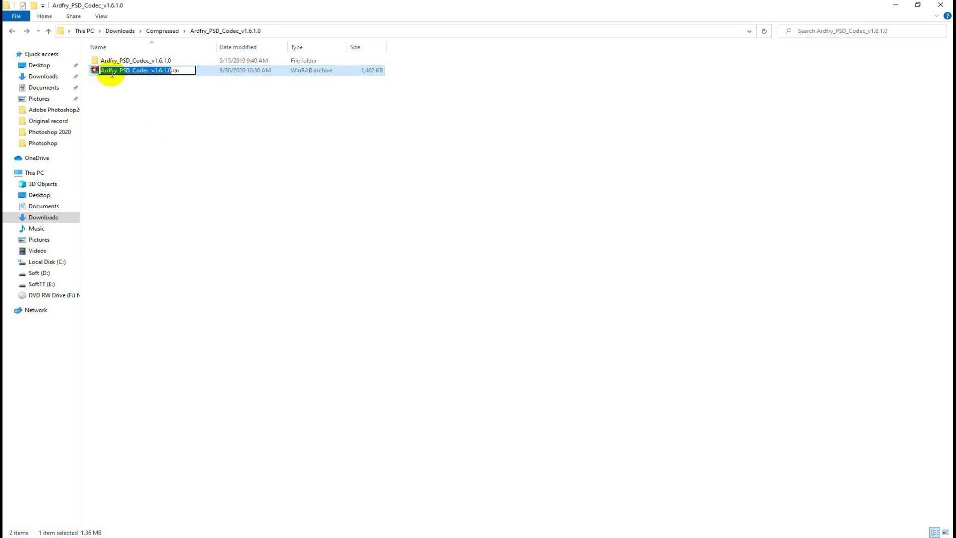
left_click(126, 70)
left_click(136, 95)
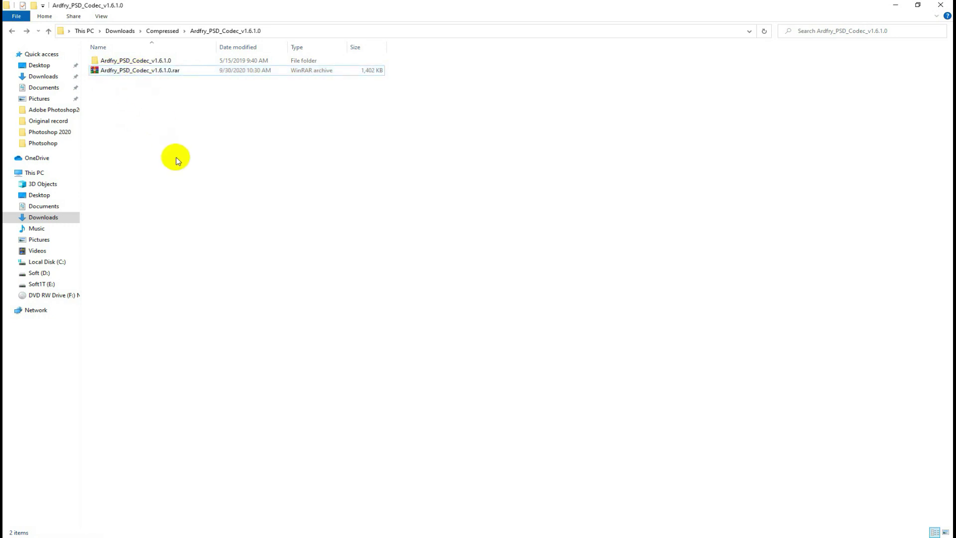
left_click(113, 73)
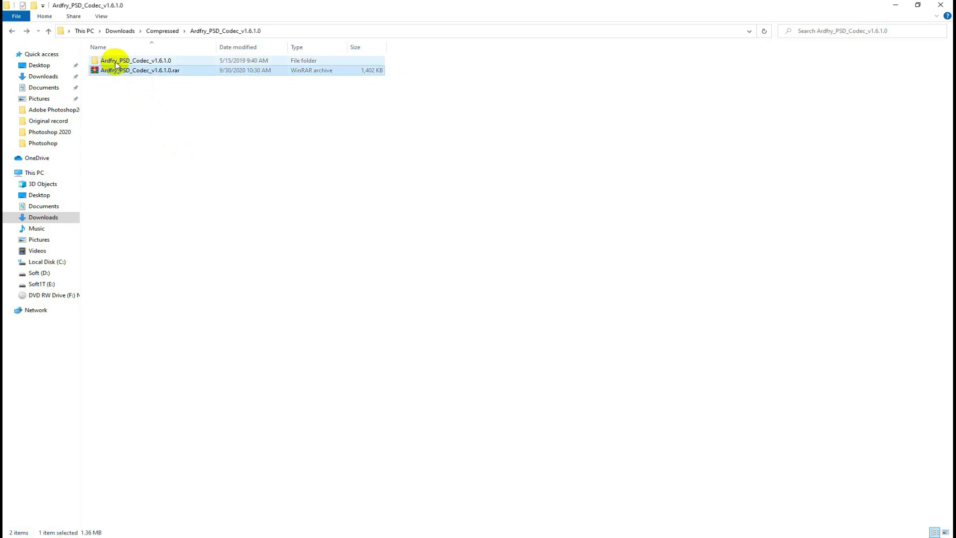
left_click(115, 63)
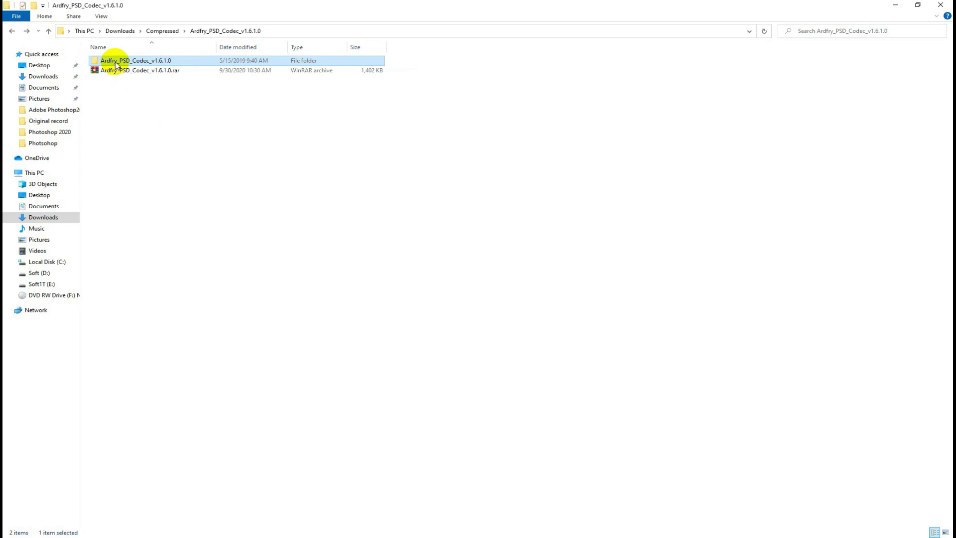
double_click(115, 63)
left_click(12, 31)
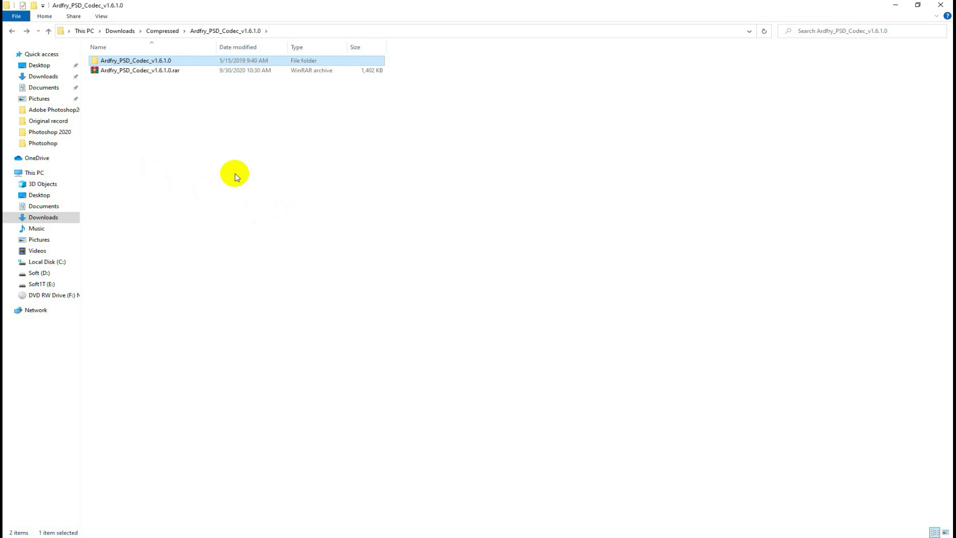
right_click(125, 62)
left_click(418, 239)
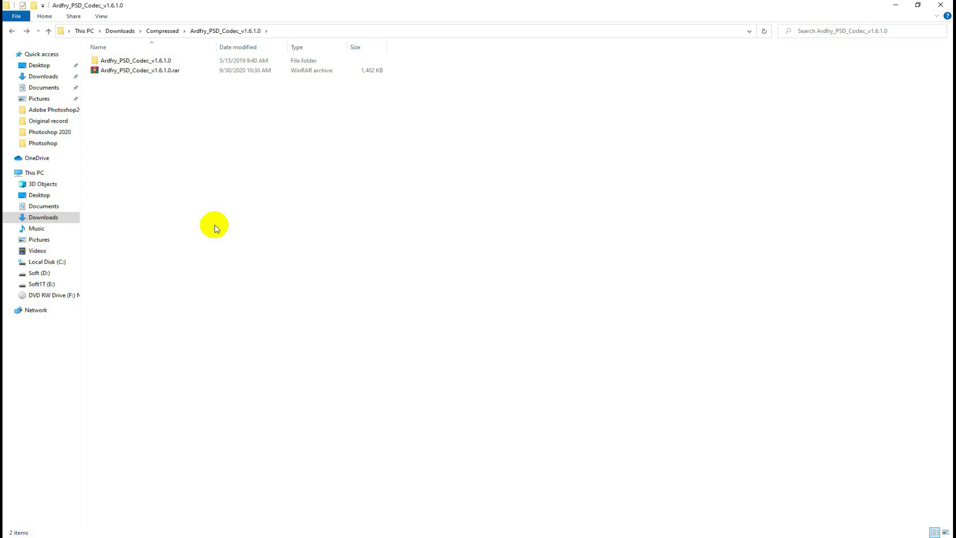
double_click(124, 60)
left_click(103, 60)
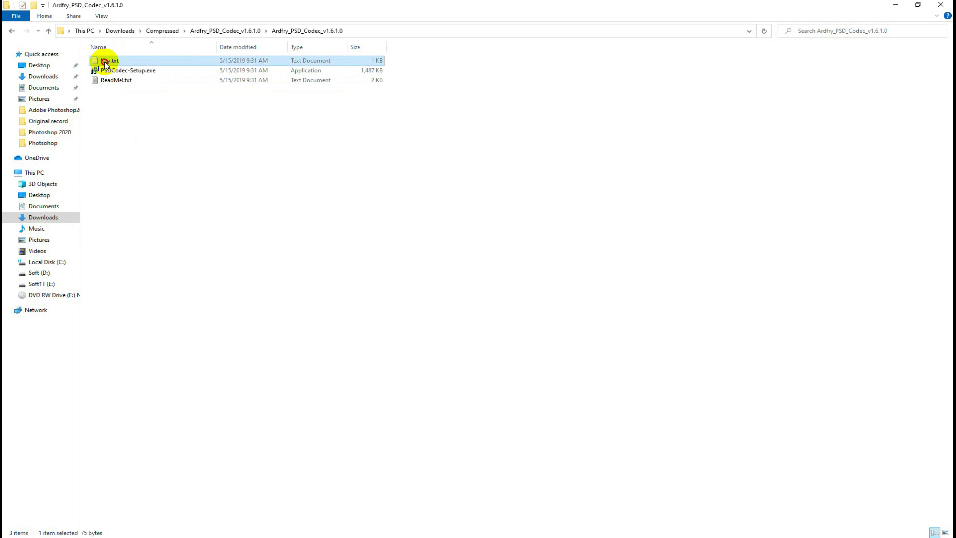
left_click(12, 31)
left_click(217, 274)
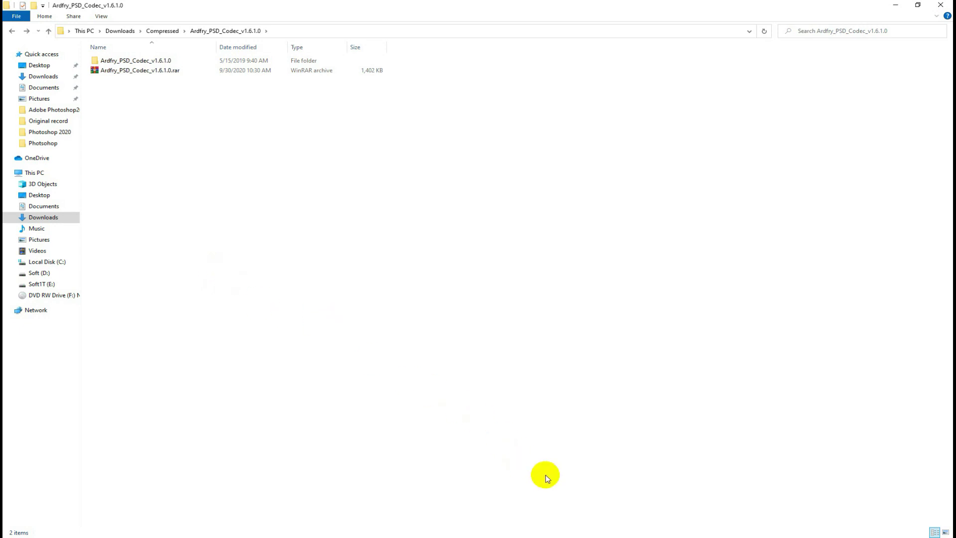
In the portrait, duplicate Background as Layer 1 with Ctrl+J, select it, and choose the Pen Tool.
left_click(623, 506)
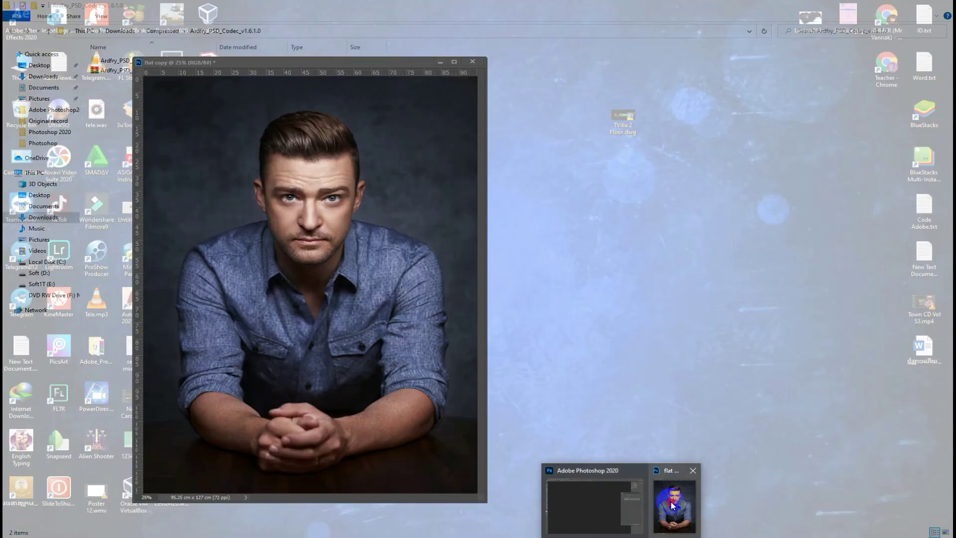
left_click_drag(294, 61, 303, 52)
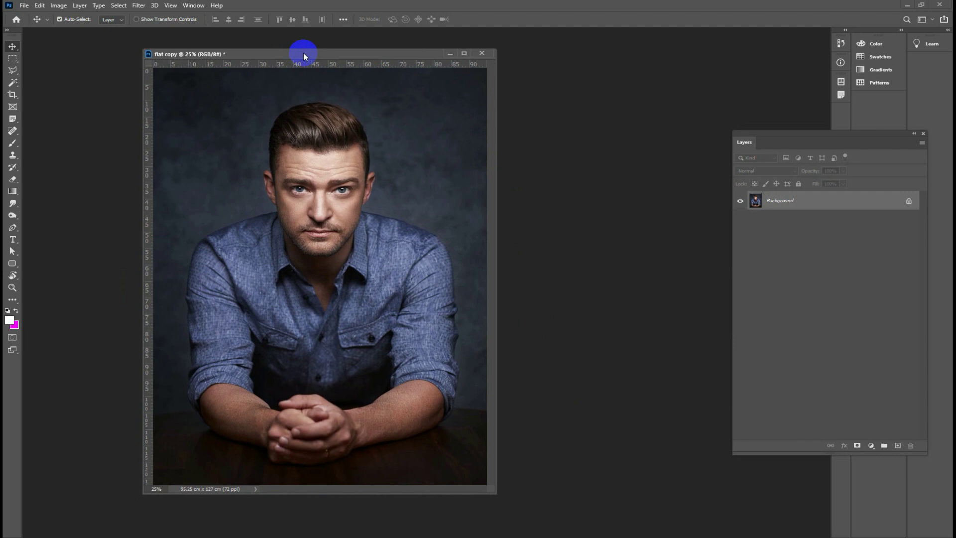
left_click(753, 200)
key("ctrl+j")
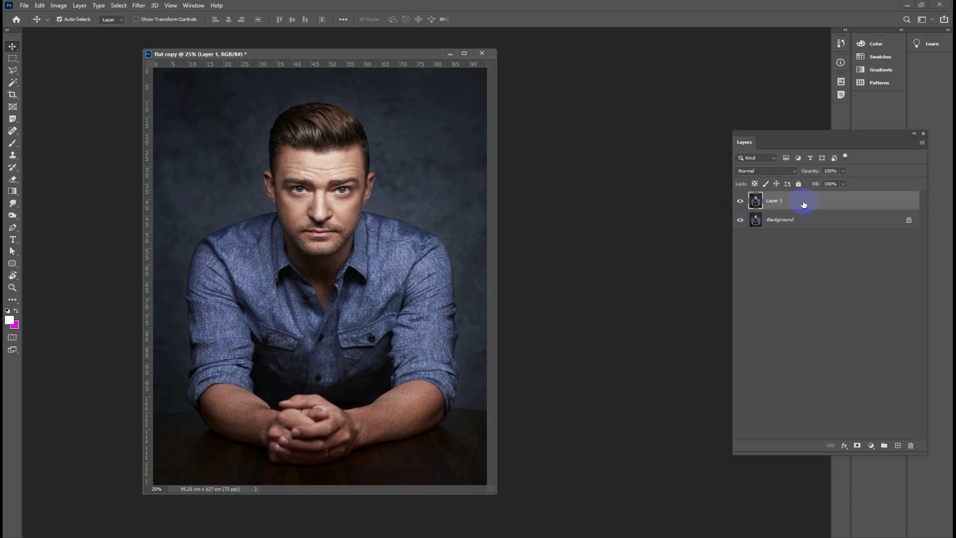
left_click(757, 200)
left_click(763, 224)
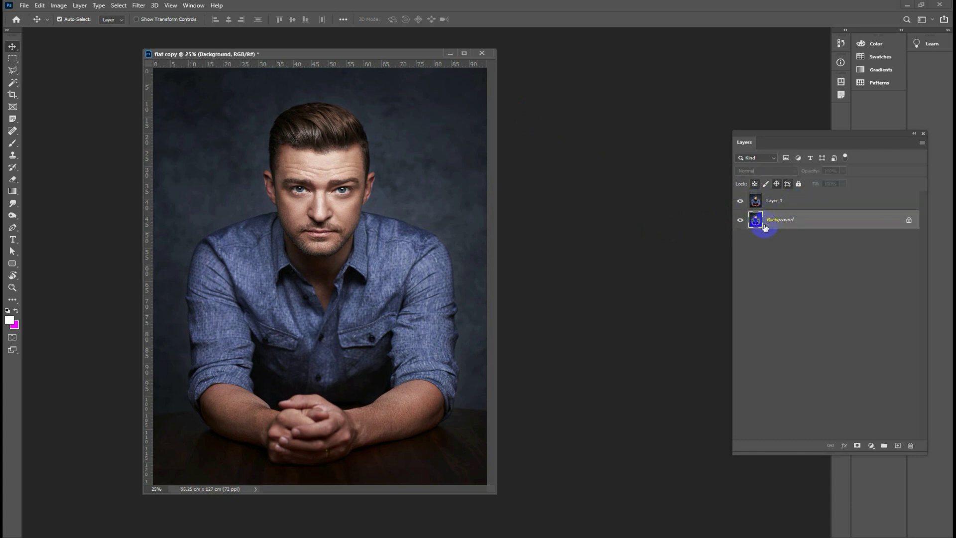
left_click(755, 200)
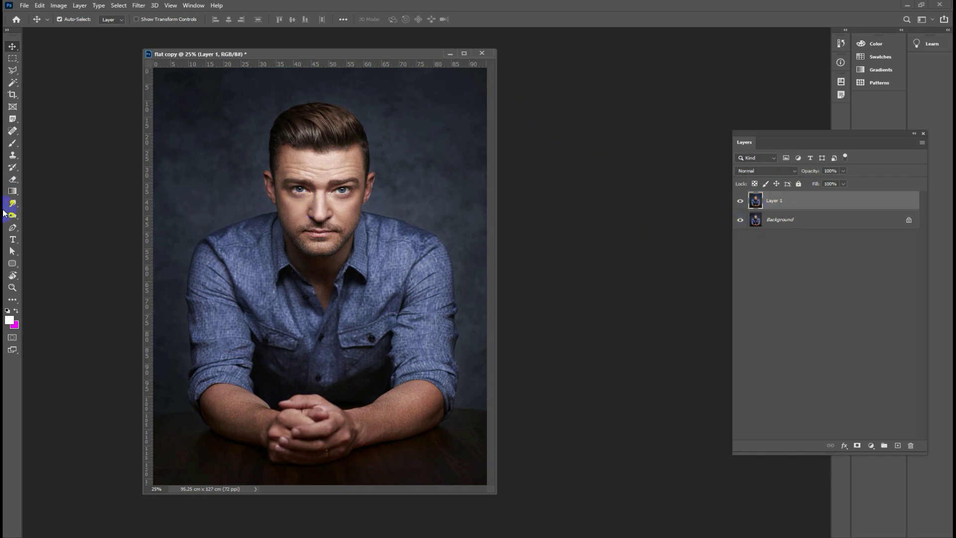
left_click(13, 229)
left_click(43, 229)
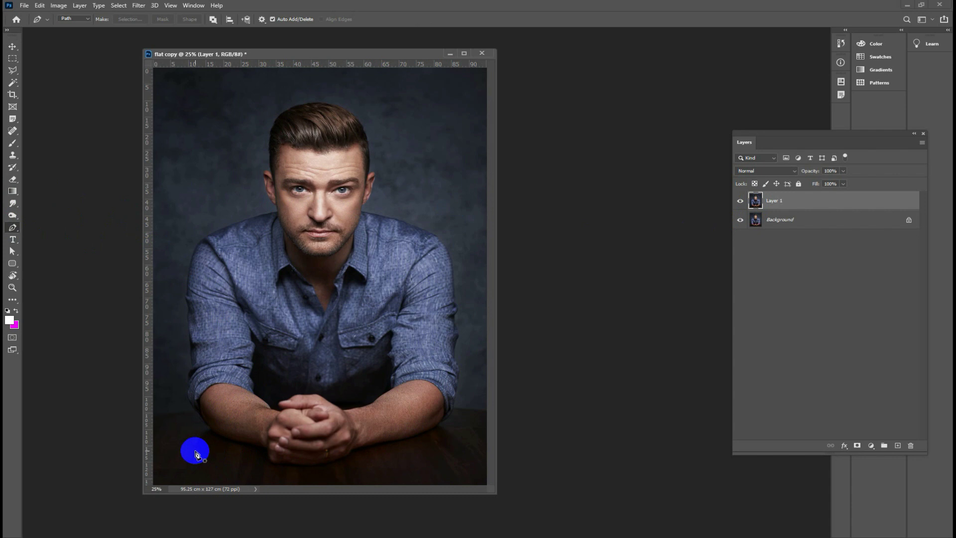
Start the outline path below the clasped hands and trace along the left forearm.
left_click(301, 470)
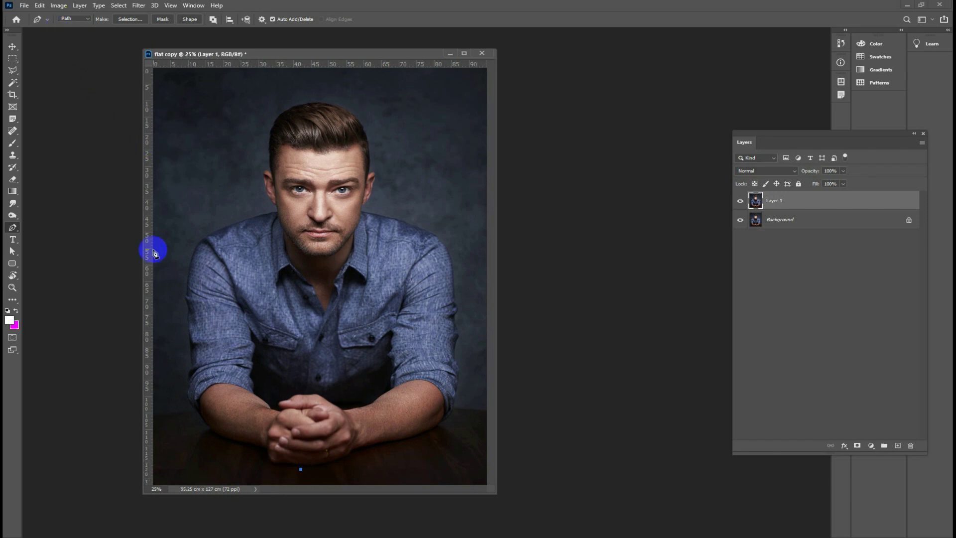
left_click(271, 461)
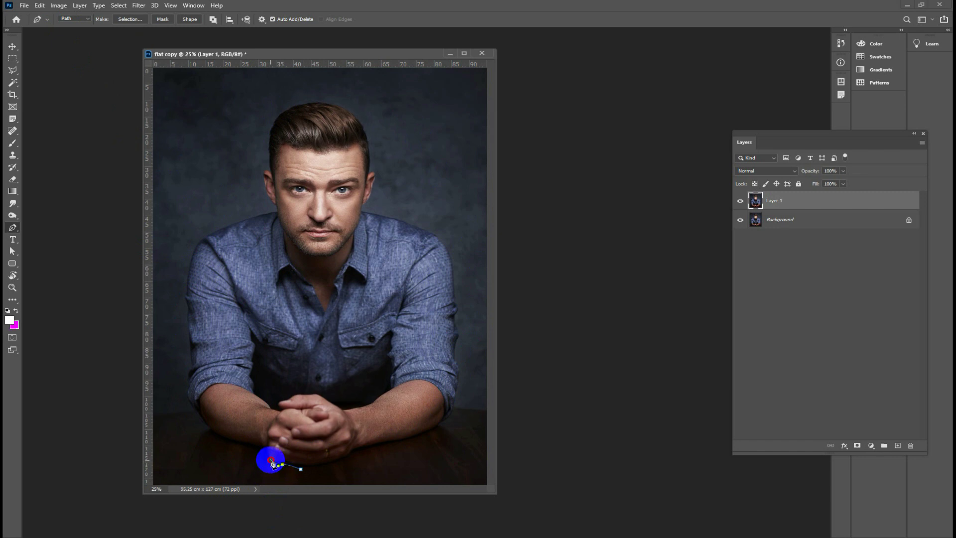
left_click(263, 450)
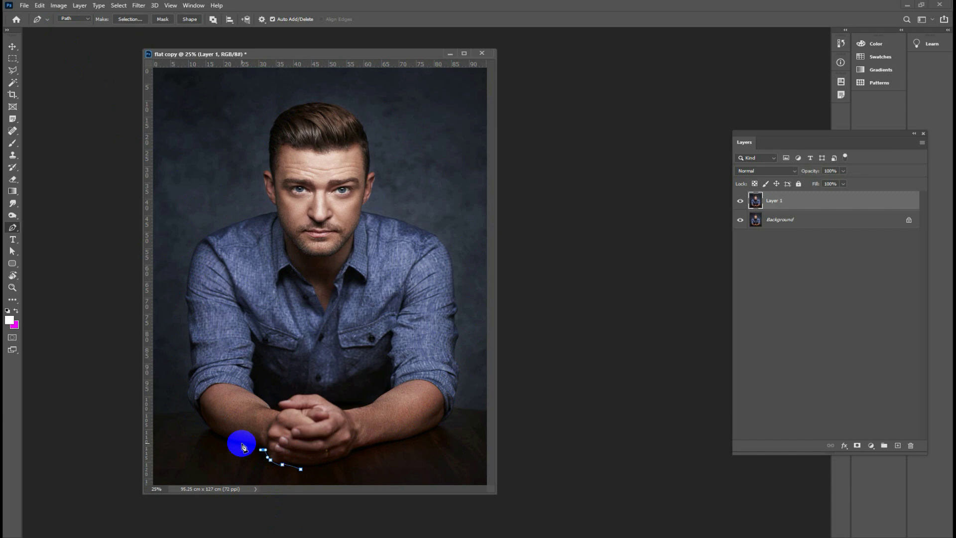
mouse_move(237, 444)
left_mouse_down()
mouse_move(203, 423)
mouse_move(188, 377)
left_mouse_up()
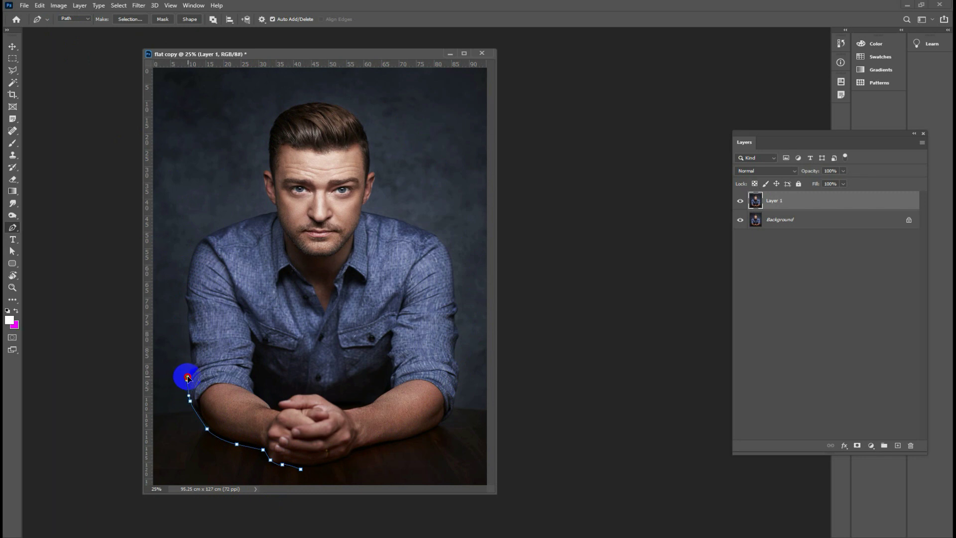
Zoom in and continue the path up the outer edge of the left arm and sleeve.
key("ctrl+plus")
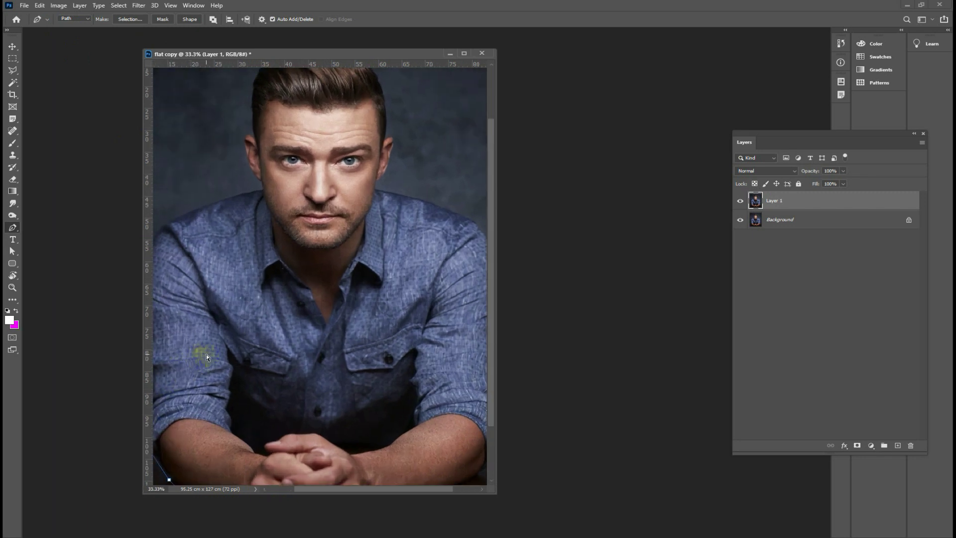
key("ctrl+plus")
mouse_move(224, 371)
left_mouse_down()
mouse_move(391, 274)
mouse_move(290, 333)
mouse_move(319, 259)
left_mouse_up()
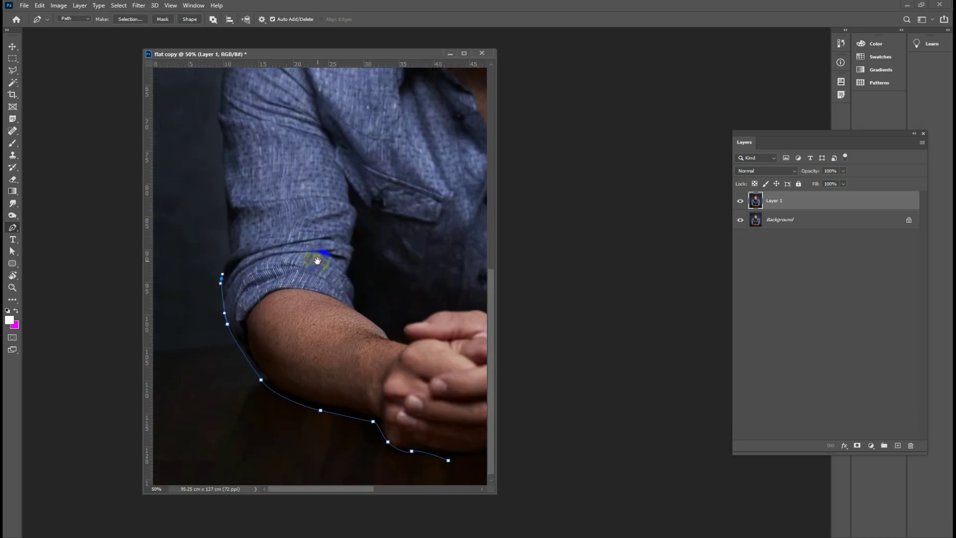
left_click(223, 265)
mouse_move(227, 270)
left_mouse_down()
mouse_move(231, 235)
mouse_move(220, 273)
mouse_move(229, 290)
mouse_move(229, 239)
left_mouse_up()
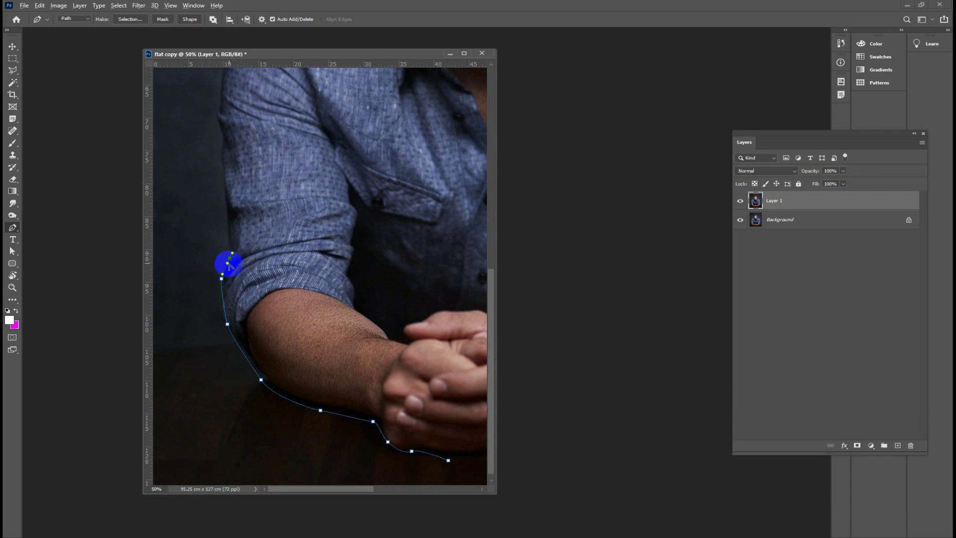
left_click(228, 234)
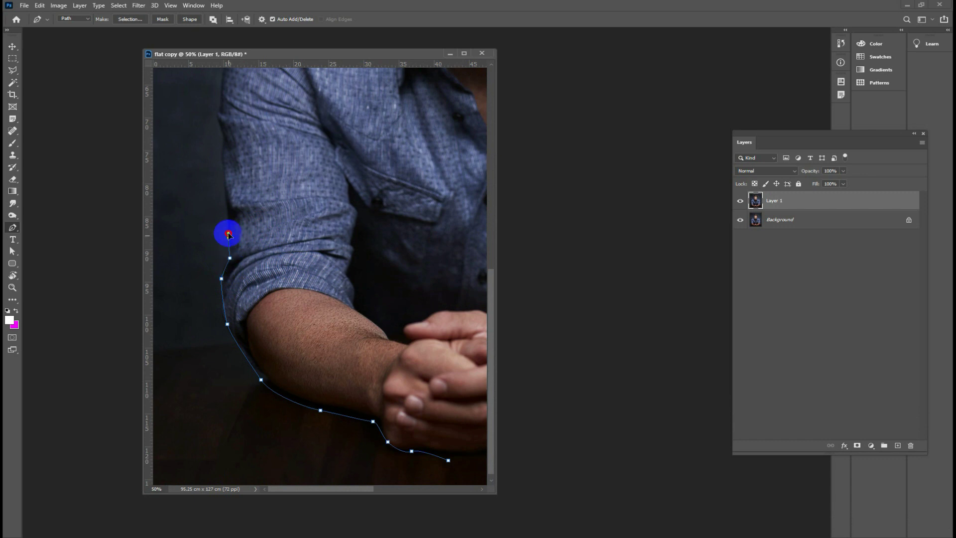
left_click(225, 188)
left_click_drag(222, 151, 222, 138)
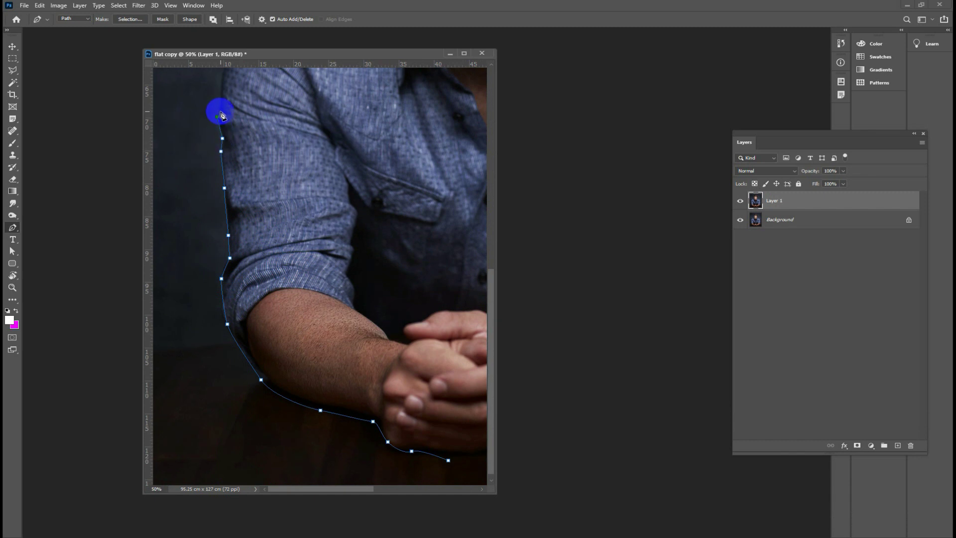
Trace the path up the upper arm and over the left shoulder, ending in a corner anchor.
left_click_drag(277, 128, 277, 336)
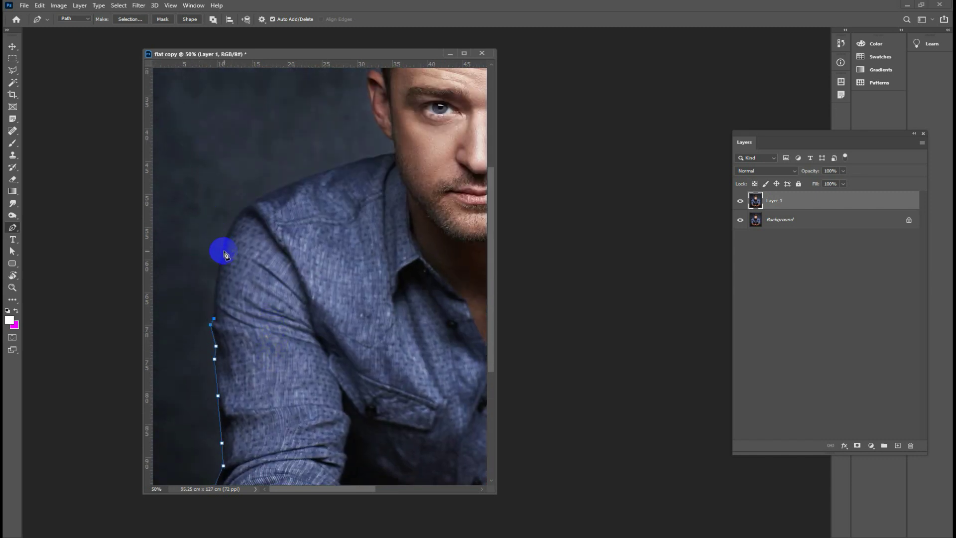
left_click(218, 274)
left_click(224, 250)
left_click(229, 228)
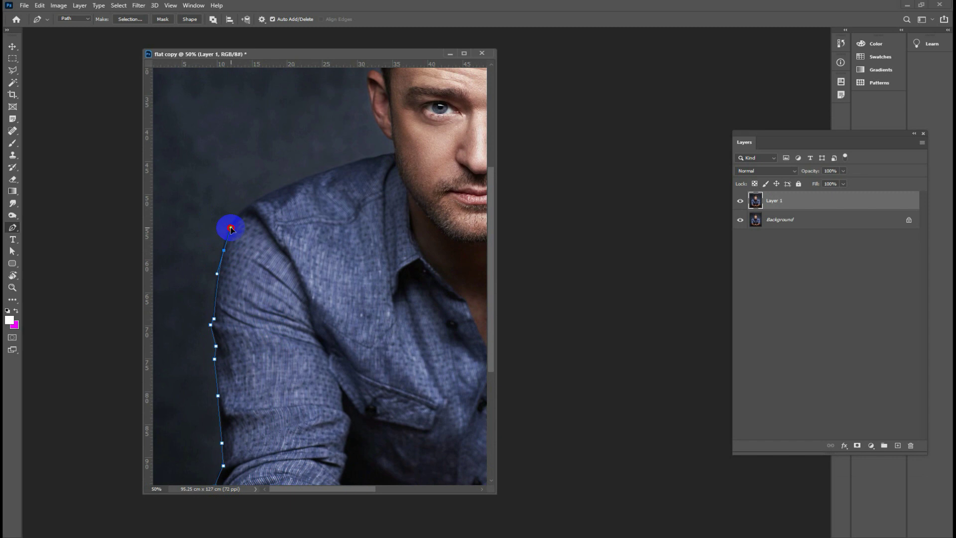
mouse_move(253, 202)
left_mouse_down()
mouse_move(277, 192)
mouse_move(258, 198)
left_mouse_up()
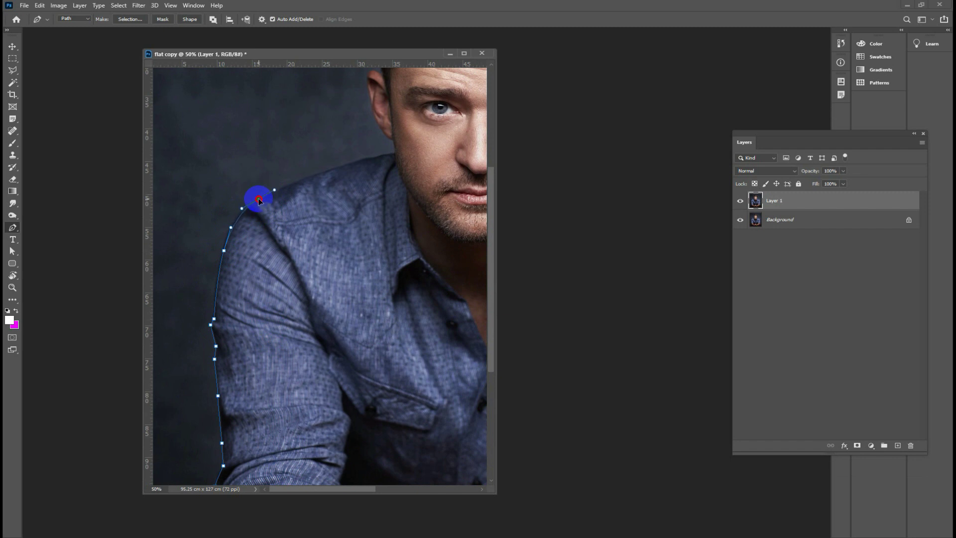
left_click_drag(396, 157, 453, 150)
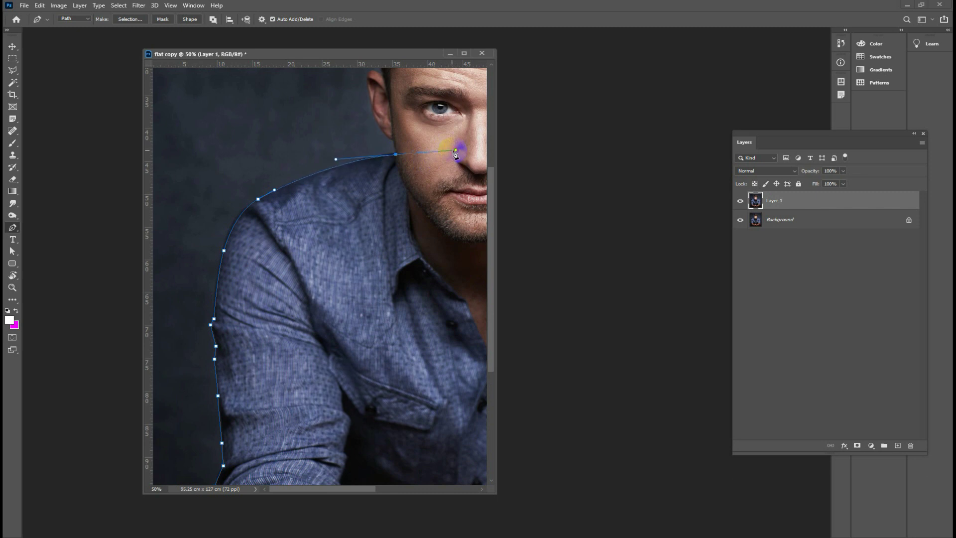
left_click(397, 157)
Continue from the neck anchor around the ear and up the side of the hair.
left_click(395, 150)
left_click_drag(394, 145, 377, 128)
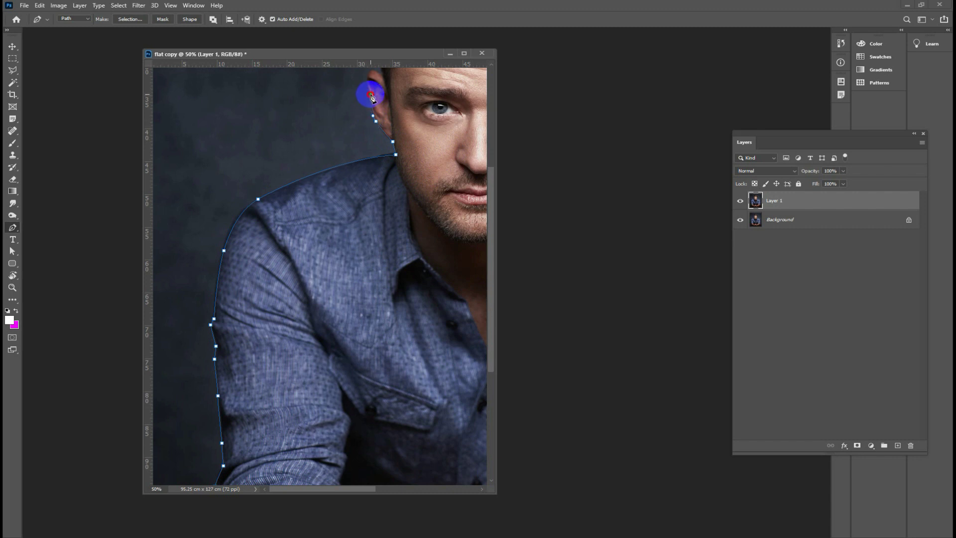
left_click_drag(386, 100, 391, 207)
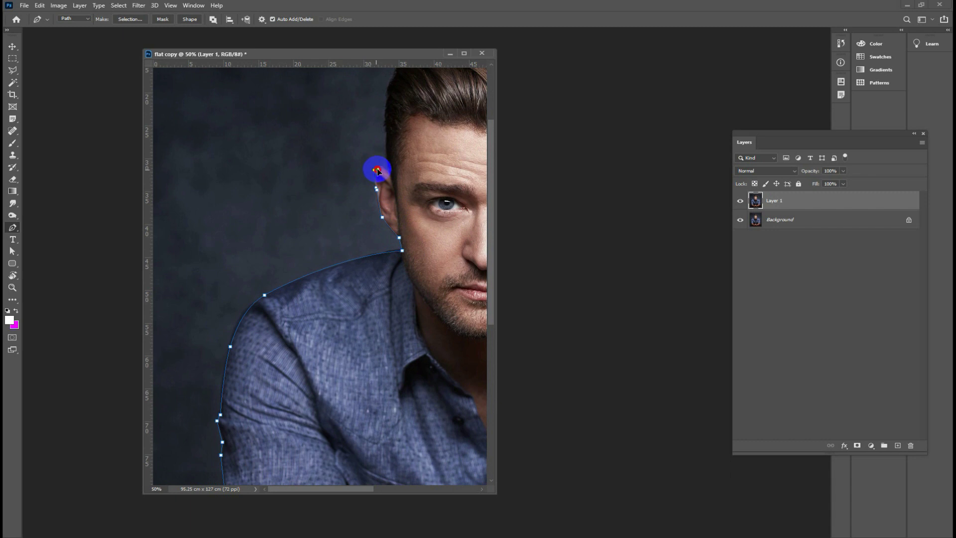
left_click_drag(383, 170, 391, 178)
mouse_move(386, 136)
left_mouse_down()
mouse_move(387, 114)
mouse_move(384, 130)
left_mouse_up()
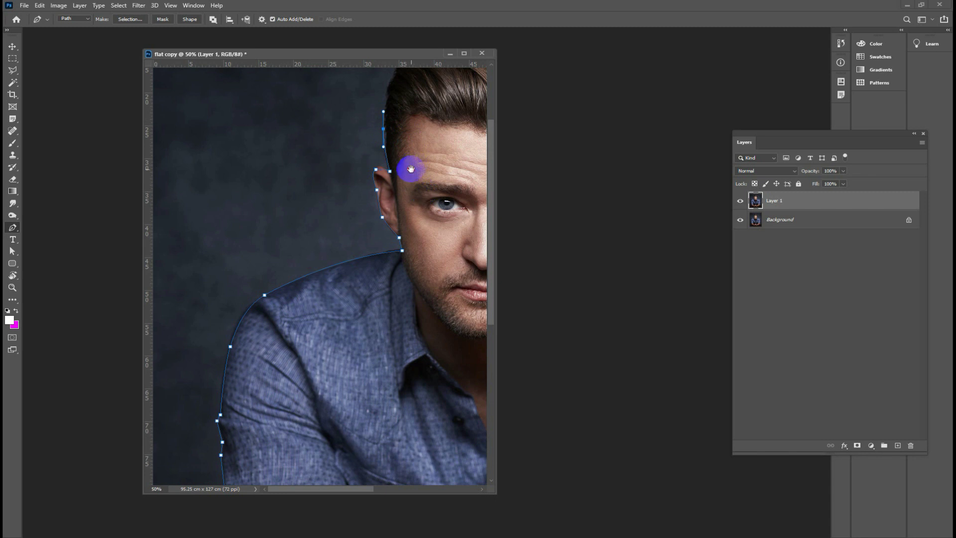
left_click_drag(405, 169, 341, 277)
left_click_drag(320, 201, 327, 188)
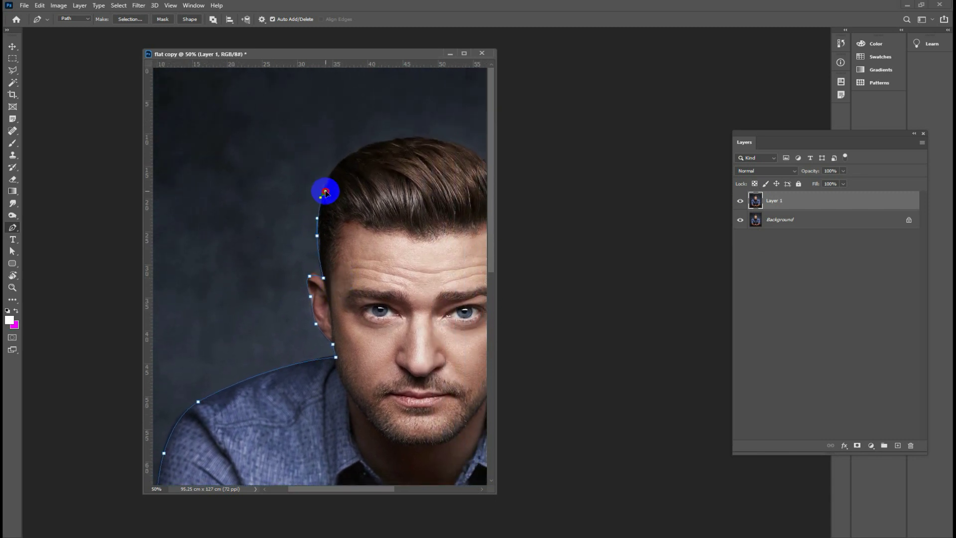
Curve the path across the top of the hair, nudging the top anchor into place.
mouse_move(357, 154)
left_mouse_down()
mouse_move(374, 146)
mouse_move(352, 155)
left_mouse_up()
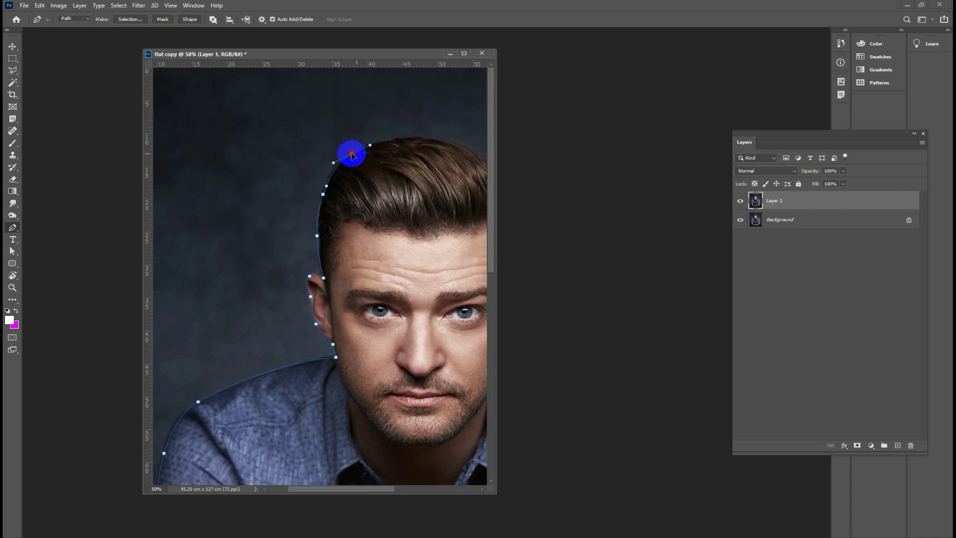
left_click_drag(406, 138, 444, 138)
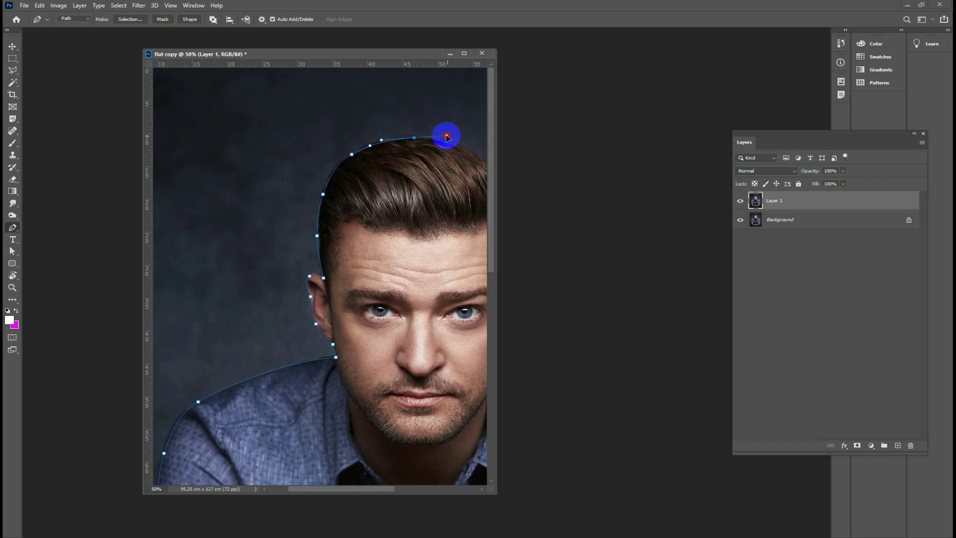
left_click_drag(459, 172, 346, 196)
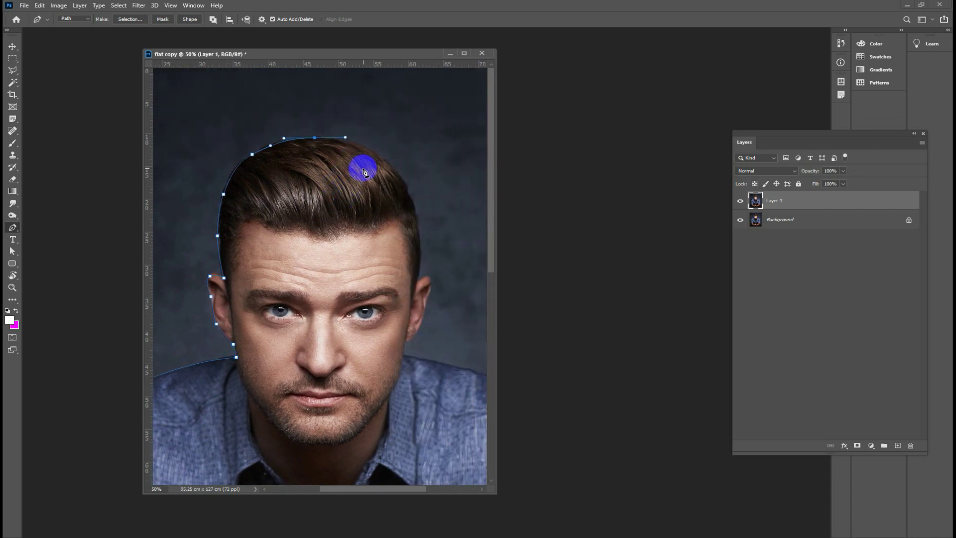
left_click_drag(315, 138, 316, 137)
Carry the path down the right side of the hair, around the ear to the neck-shoulder point.
left_click_drag(385, 159, 396, 170)
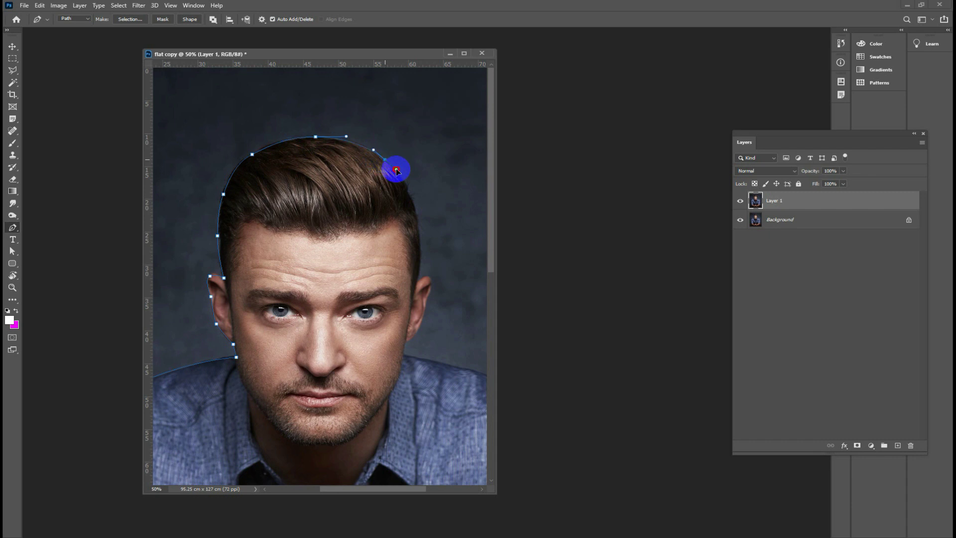
left_click_drag(415, 204, 418, 223)
mouse_move(422, 258)
left_mouse_down()
mouse_move(419, 285)
mouse_move(435, 288)
mouse_move(424, 324)
left_mouse_up()
left_click(432, 290, "alt")
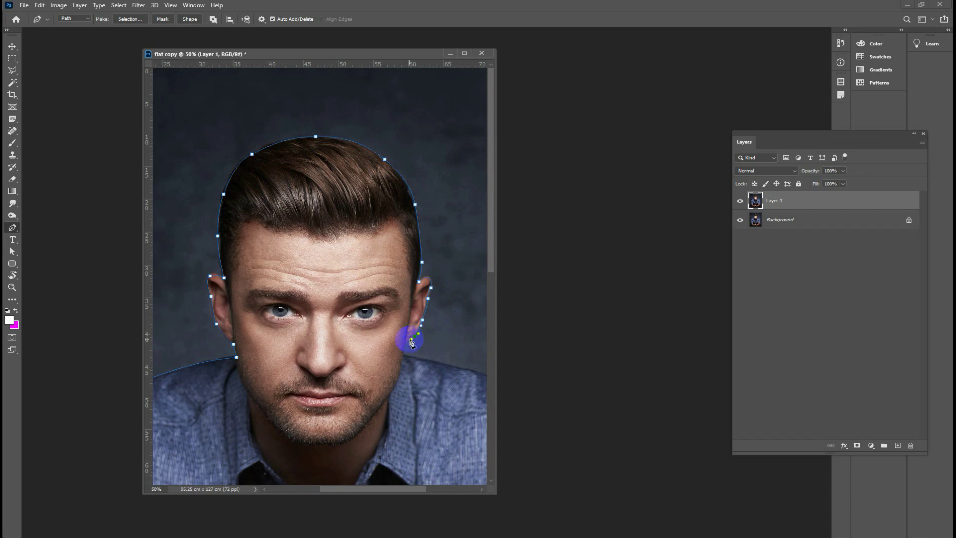
mouse_move(407, 346)
left_mouse_down()
mouse_move(406, 359)
mouse_move(323, 324)
mouse_move(342, 333)
left_mouse_up()
left_click(398, 356)
Trace curved anchors over the right shoulder and down the sleeve edge.
left_click_drag(398, 354, 413, 364)
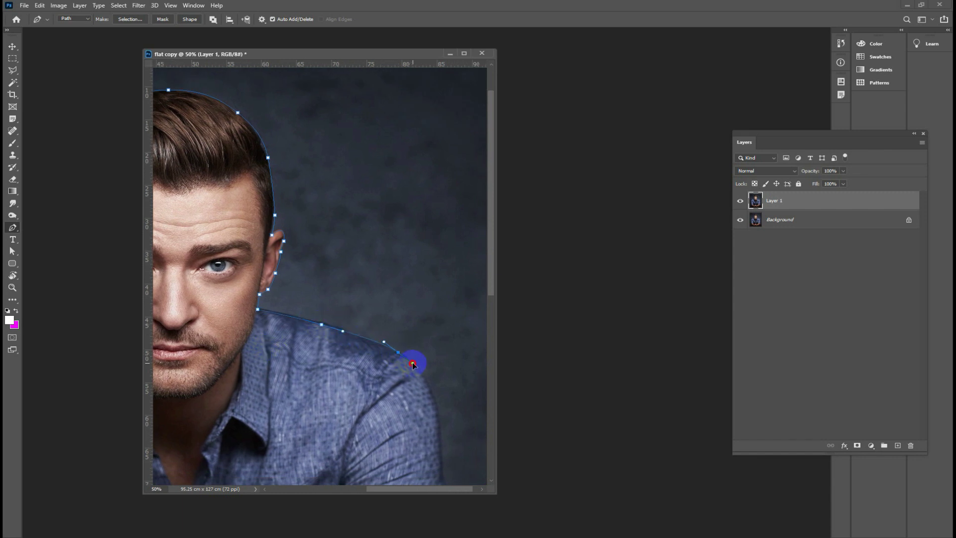
left_click_drag(438, 418, 442, 456)
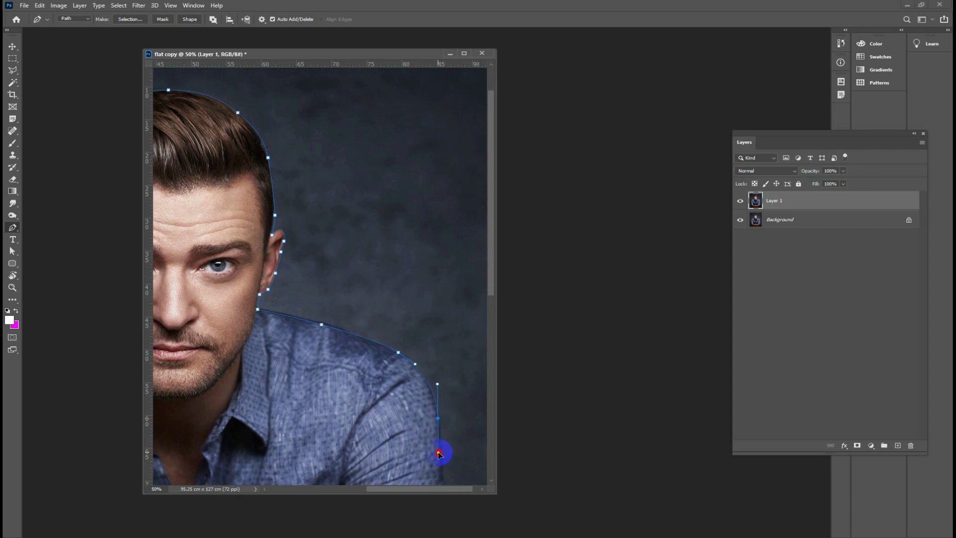
scroll(359, 285, "down", 5)
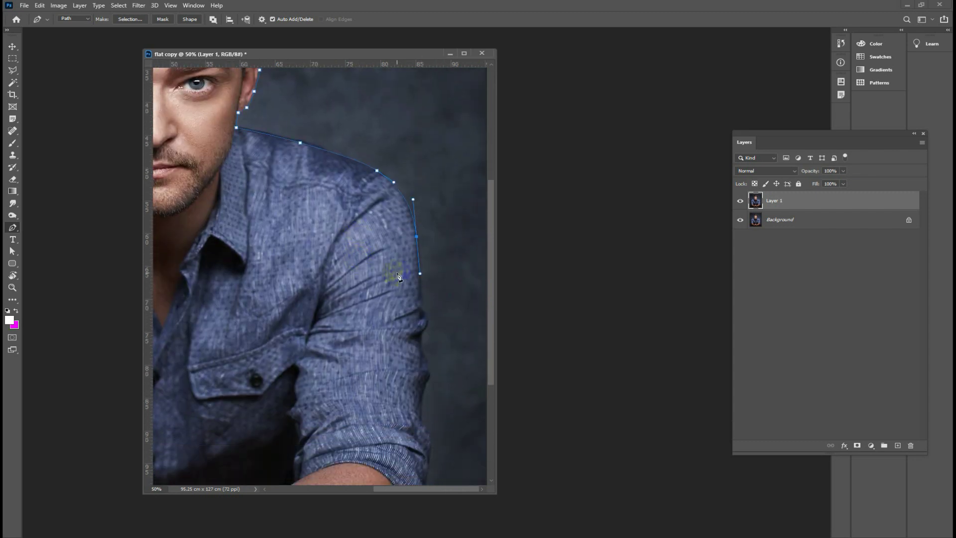
left_click(423, 302)
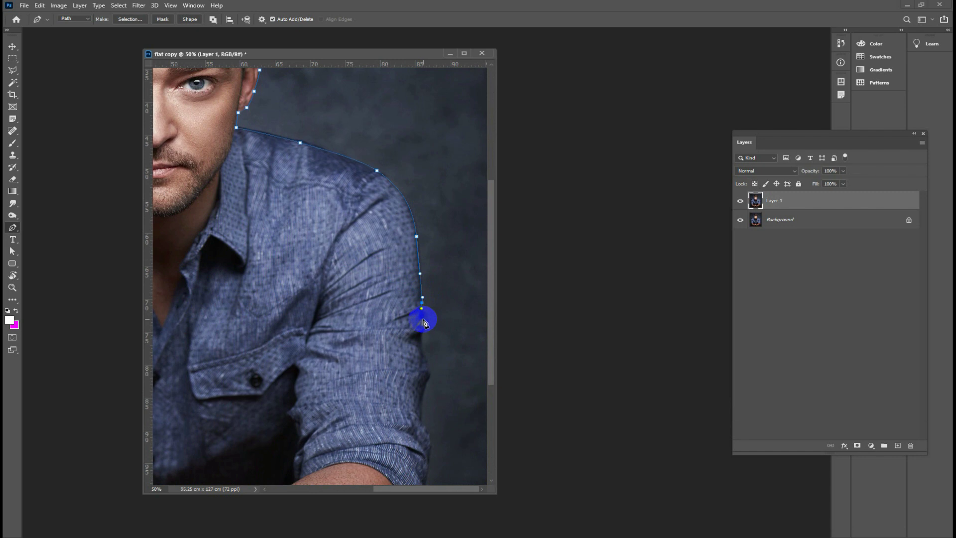
mouse_move(424, 318)
left_mouse_down()
mouse_move(422, 412)
mouse_move(353, 314)
left_mouse_up()
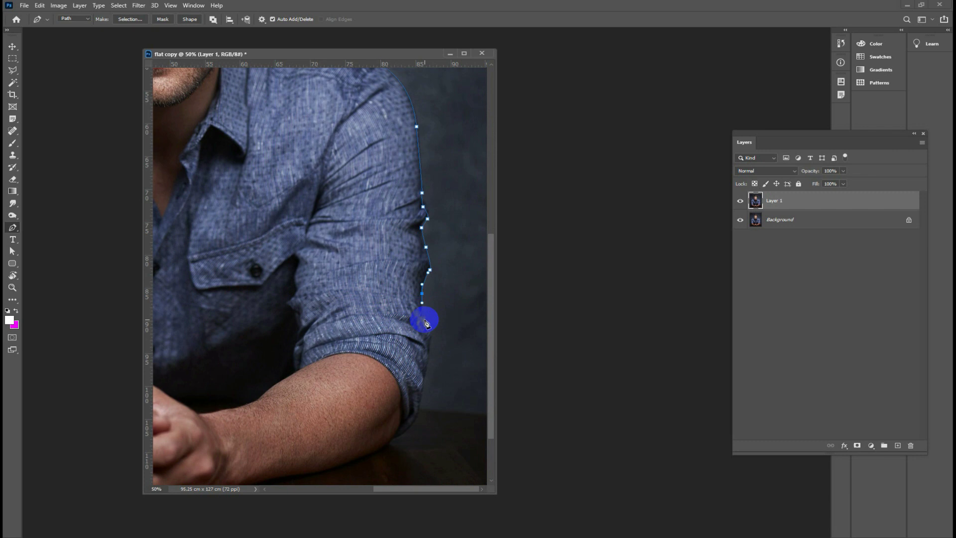
left_click_drag(427, 320, 422, 402)
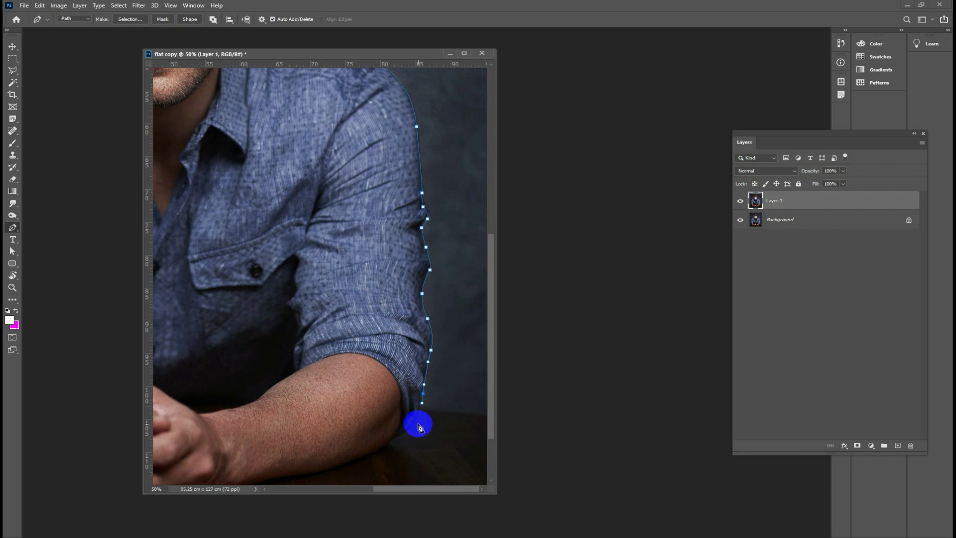
Continue the path around the elbow and along the forearm.
left_click(416, 424)
mouse_move(398, 440)
left_mouse_down()
mouse_move(380, 458)
mouse_move(352, 461)
left_mouse_up()
left_click_drag(315, 427, 425, 333)
left_click_drag(429, 394, 408, 400)
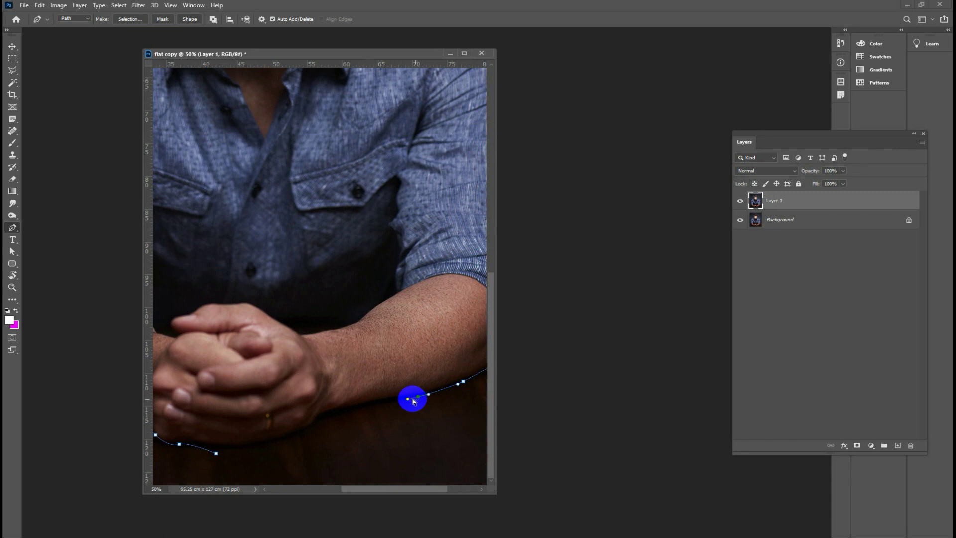
Trace the forearm's lower edge back to the start to close the path, then zoom out to 25%.
left_click_drag(419, 402, 414, 398)
left_click_drag(340, 410, 364, 402)
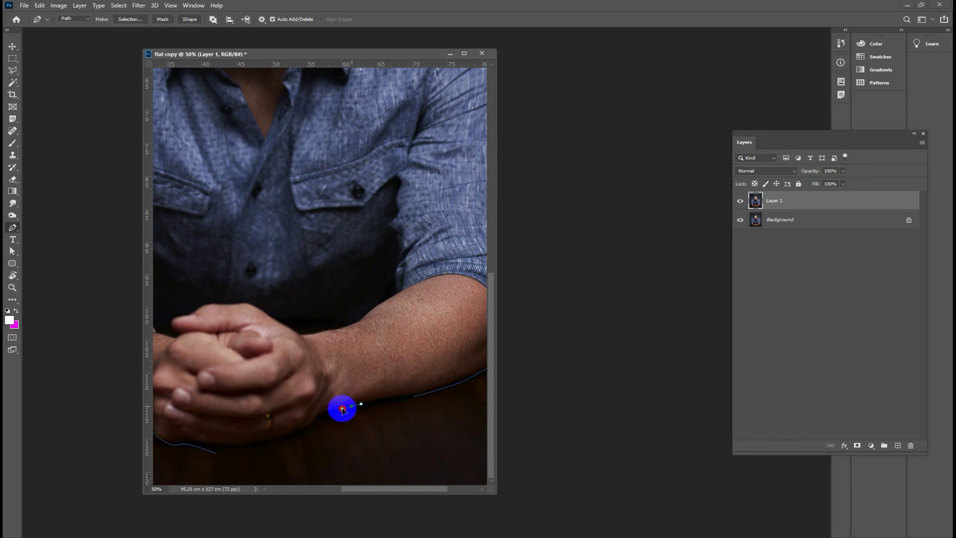
key("ctrl+z")
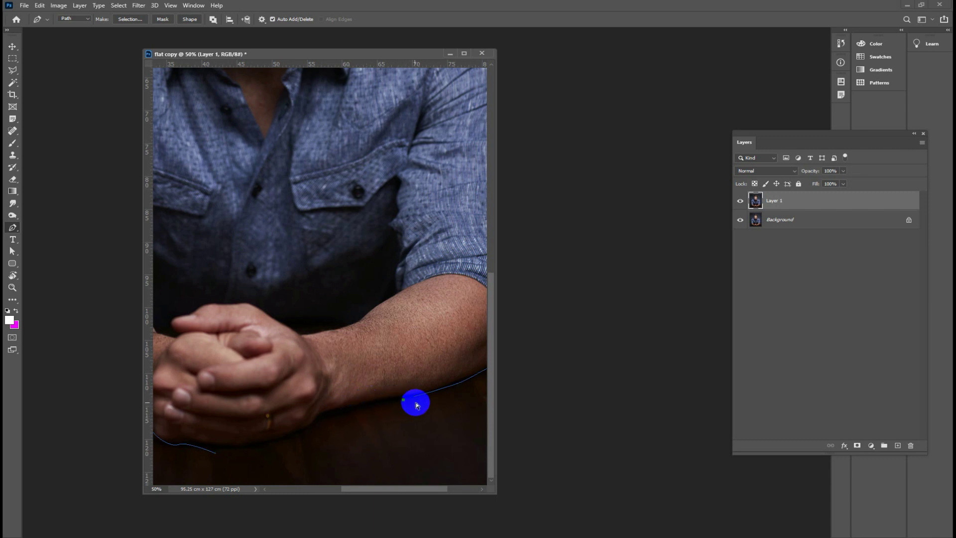
left_click(420, 404)
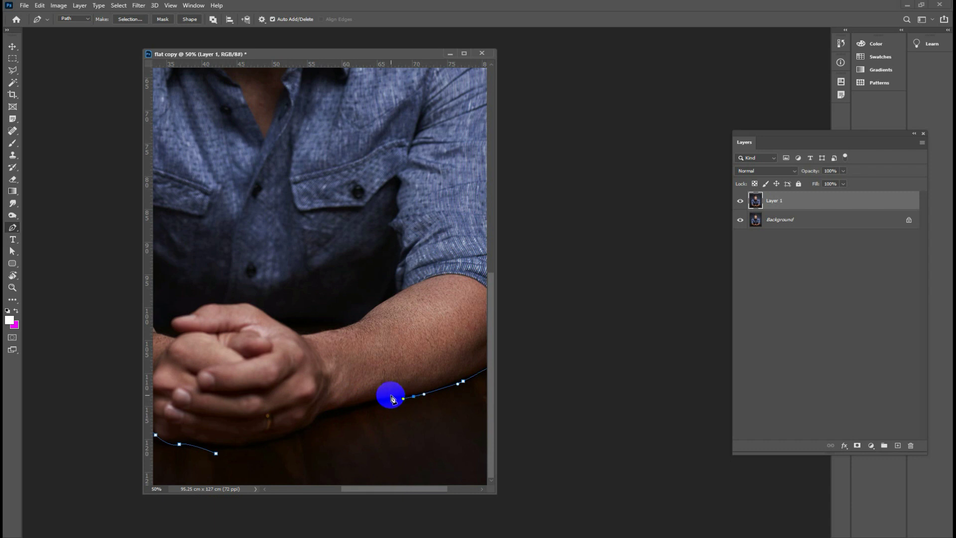
left_click_drag(365, 403, 242, 451)
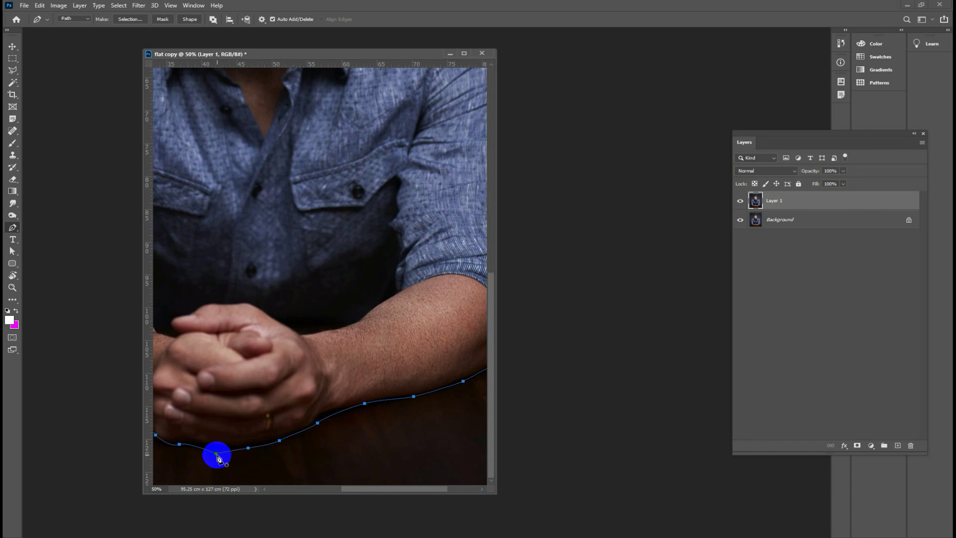
key("ctrl+minus")
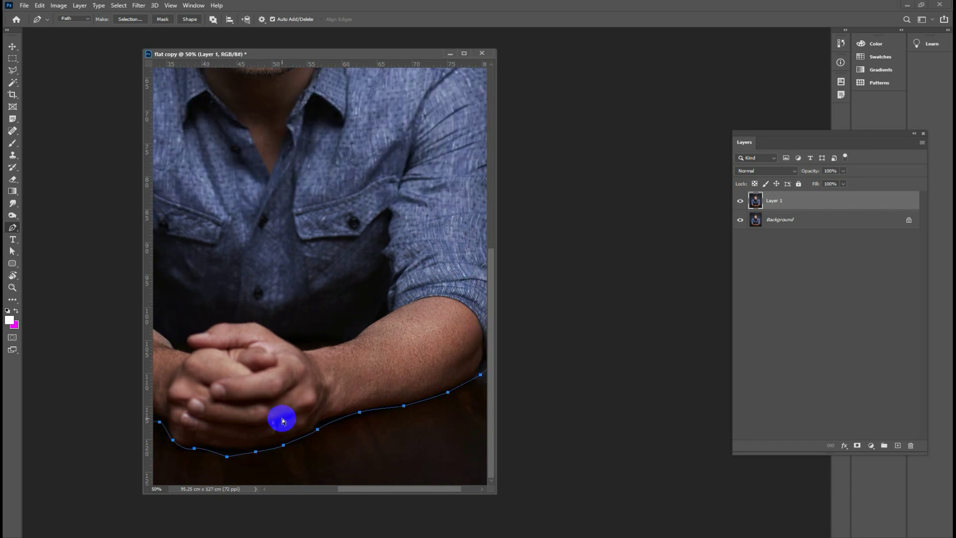
key("ctrl+minus")
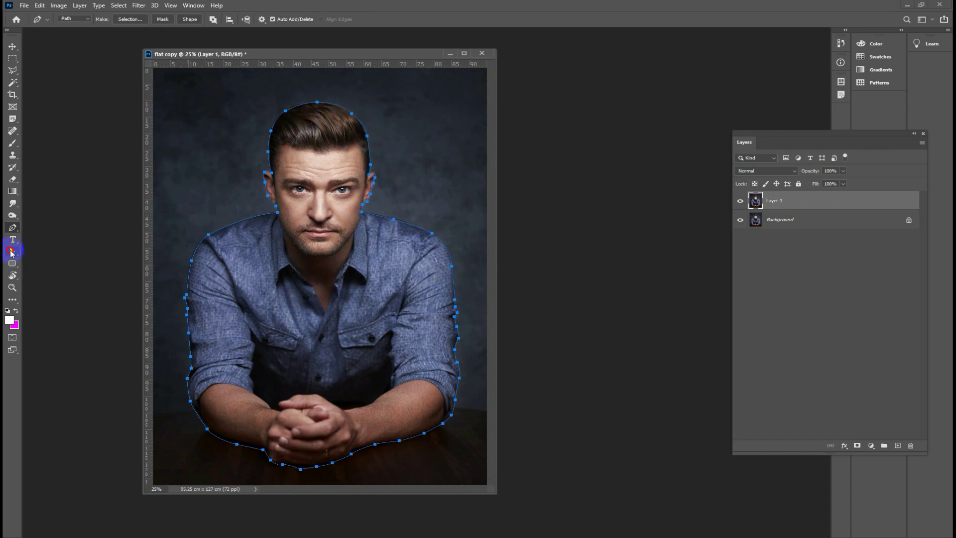
Adjust the right-sleeve anchors with Direct Selection so they sit on the arm's edge.
left_click(11, 252)
left_click(188, 295)
key("ctrl+plus")
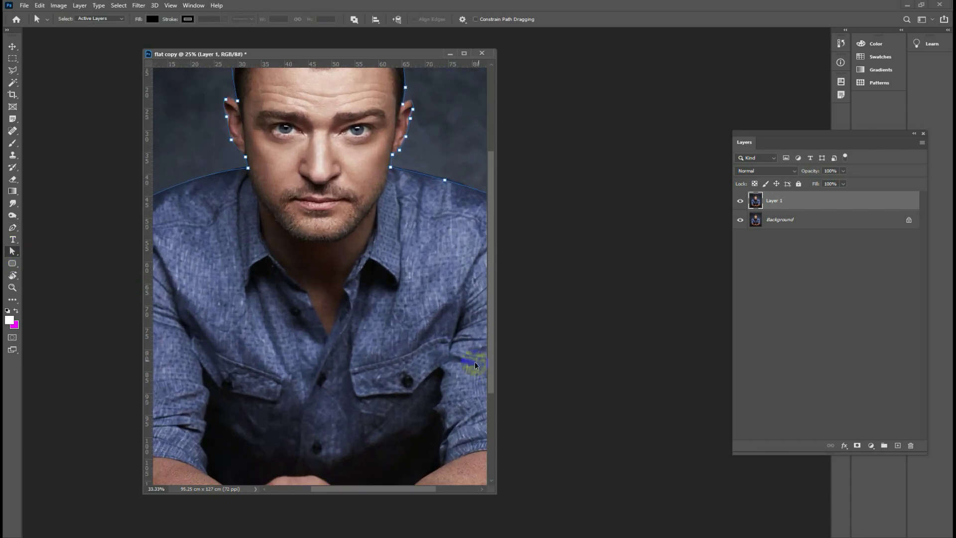
scroll(395, 320, "up", 1)
left_click(432, 384)
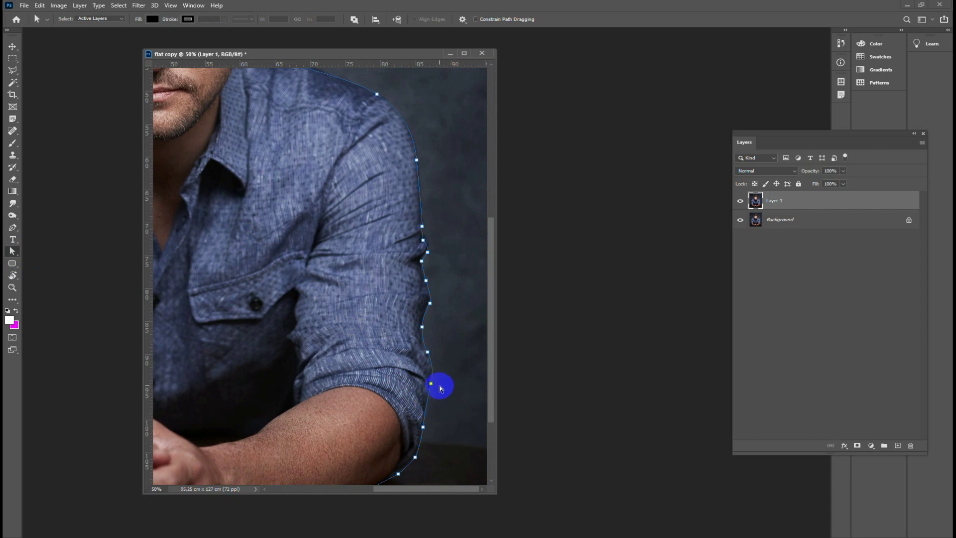
left_click(430, 303)
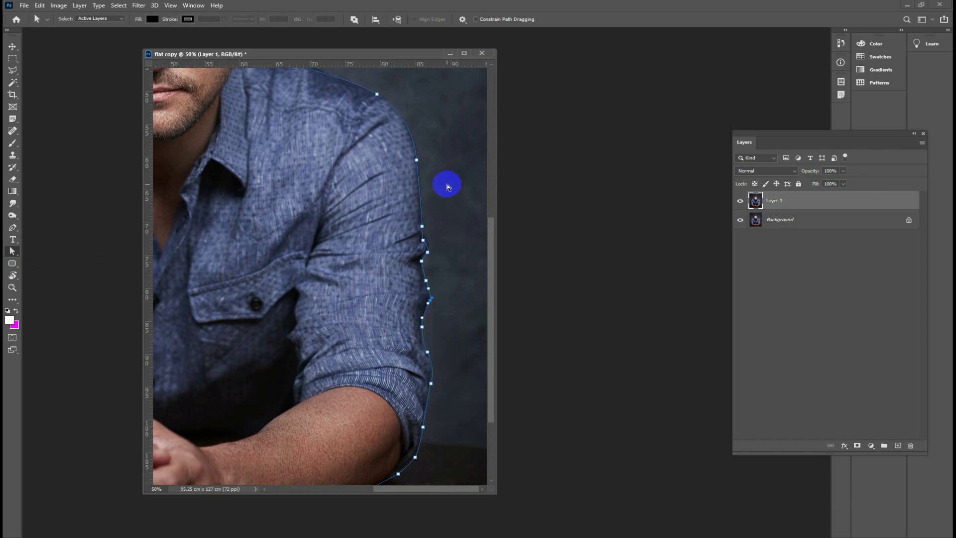
left_click(428, 254)
left_click_drag(429, 256, 427, 253)
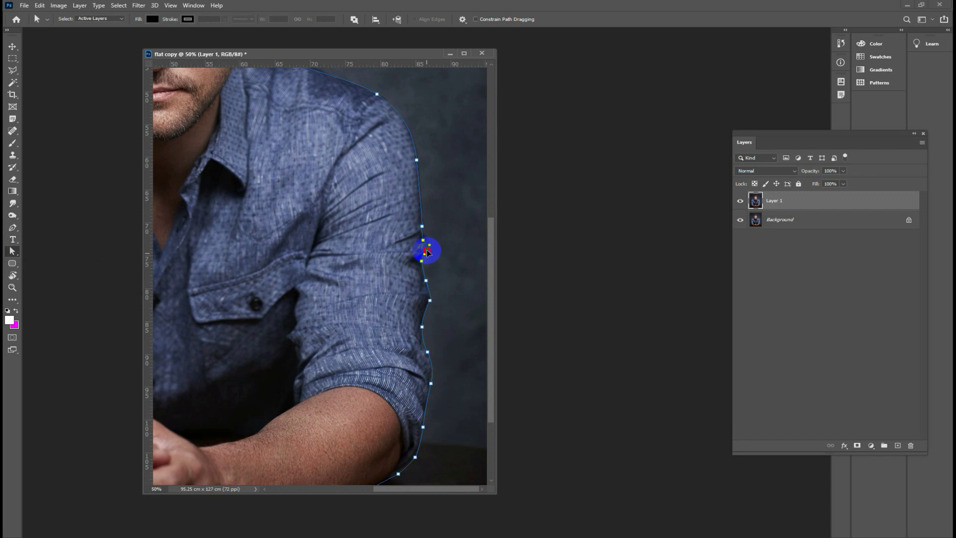
left_click(232, 278)
Fit the image on screen with Ctrl+0 and return to the Pen tool.
key("ctrl+0")
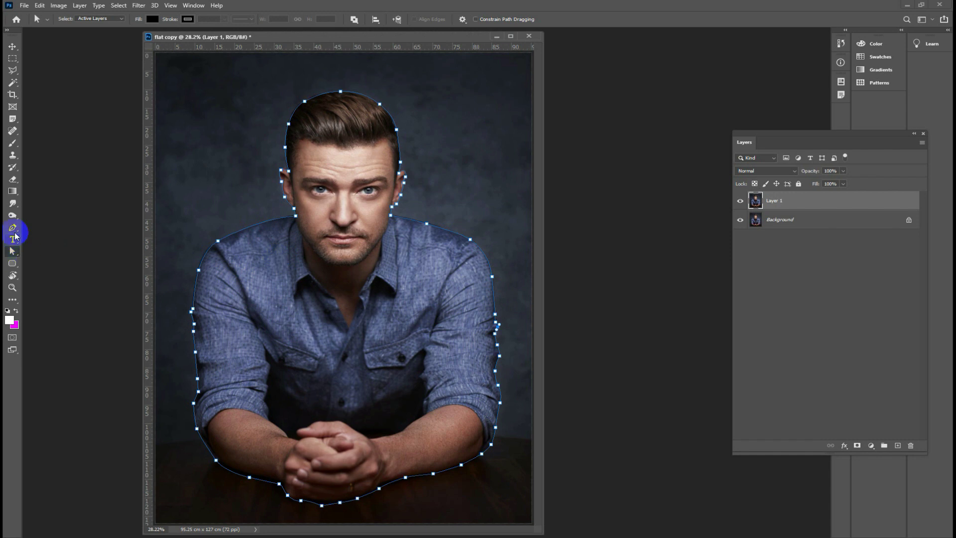
left_click(13, 230)
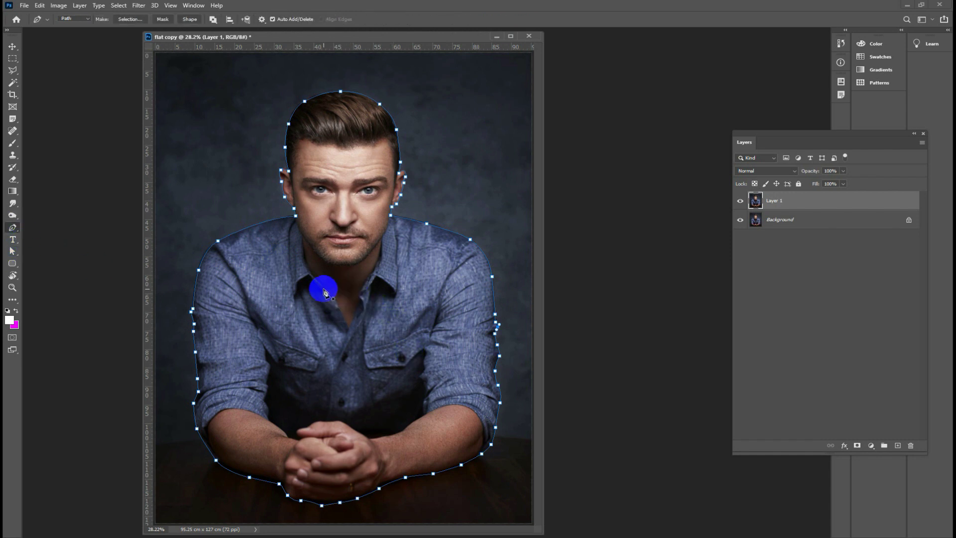
left_click(13, 231)
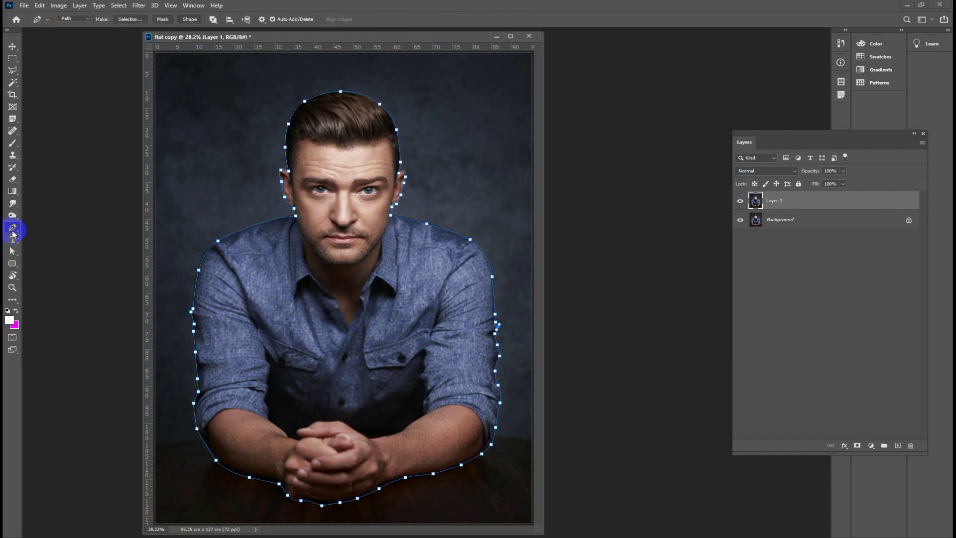
left_click(335, 104)
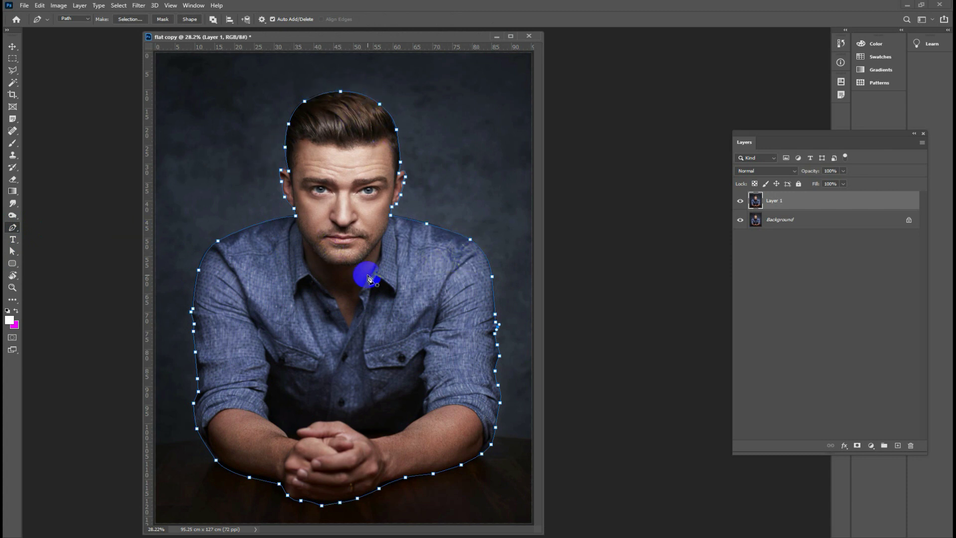
Choose the Flat Point Medium Stiff brush from the Brush Preset picker.
left_click(11, 144)
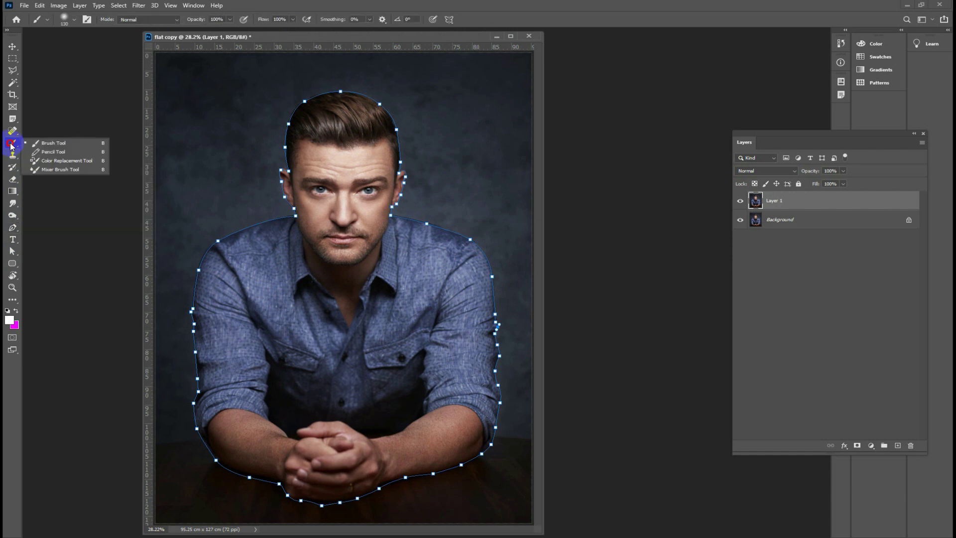
left_click(58, 143)
left_click(74, 20)
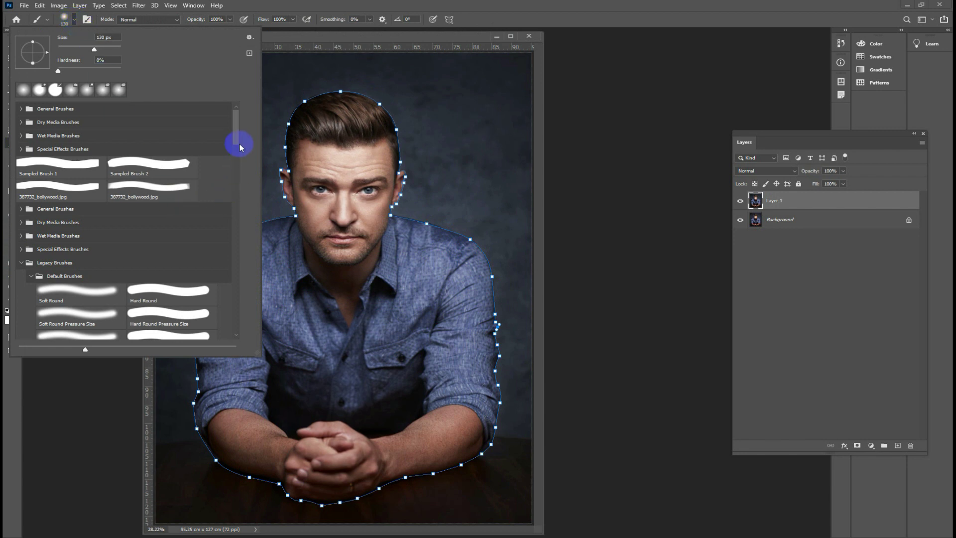
mouse_move(234, 132)
left_mouse_down()
mouse_move(237, 177)
mouse_move(239, 166)
left_mouse_up()
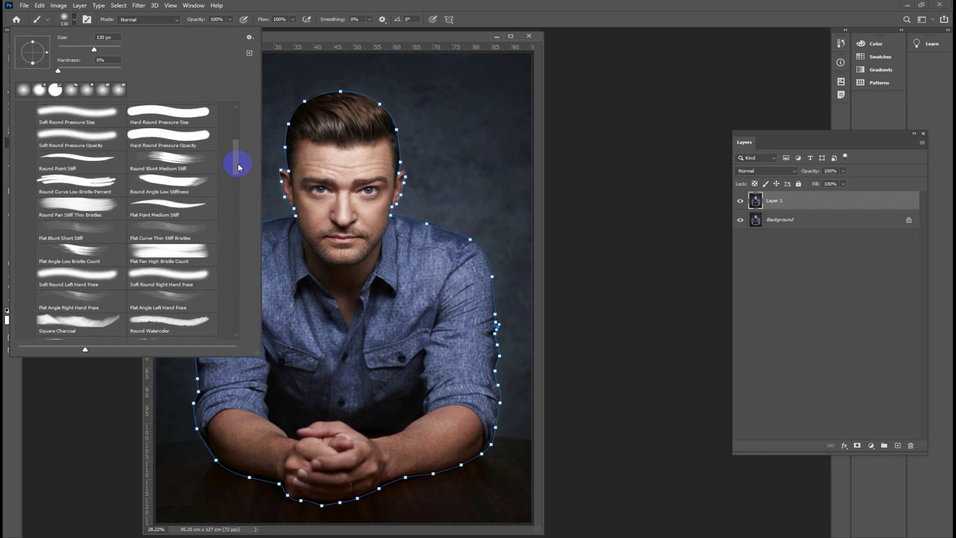
left_click(169, 208)
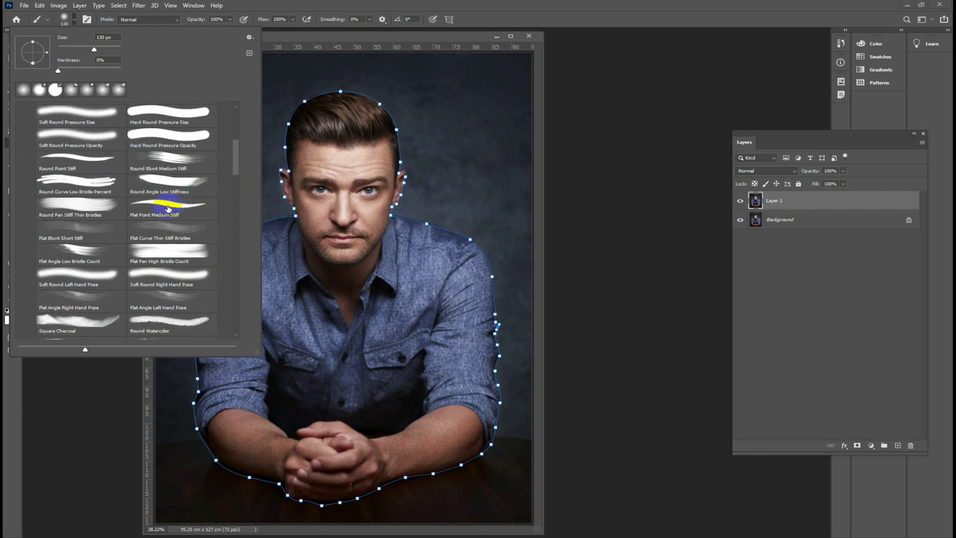
left_click(163, 205)
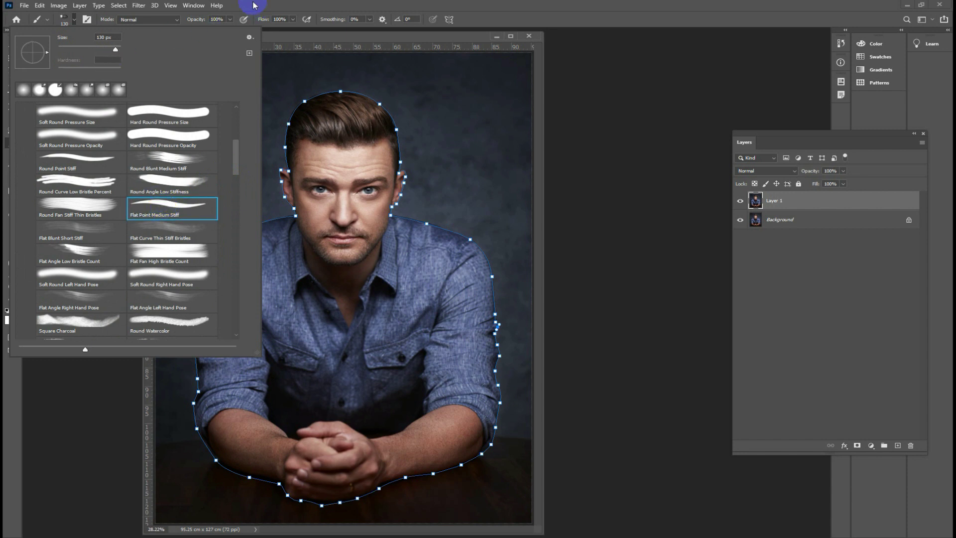
type("26")
left_click(231, 5)
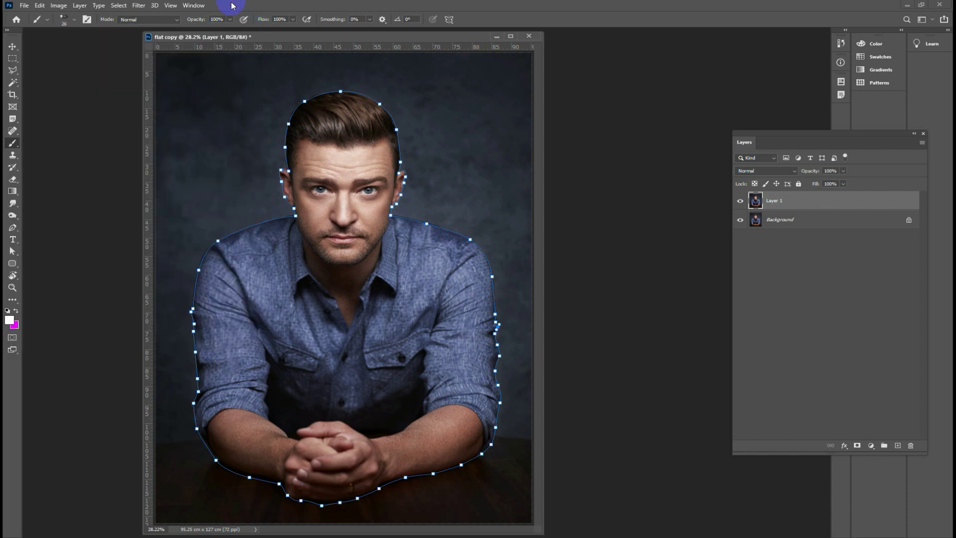
Reduce the brush to a small size, then return to the Pen tool.
left_click(75, 21)
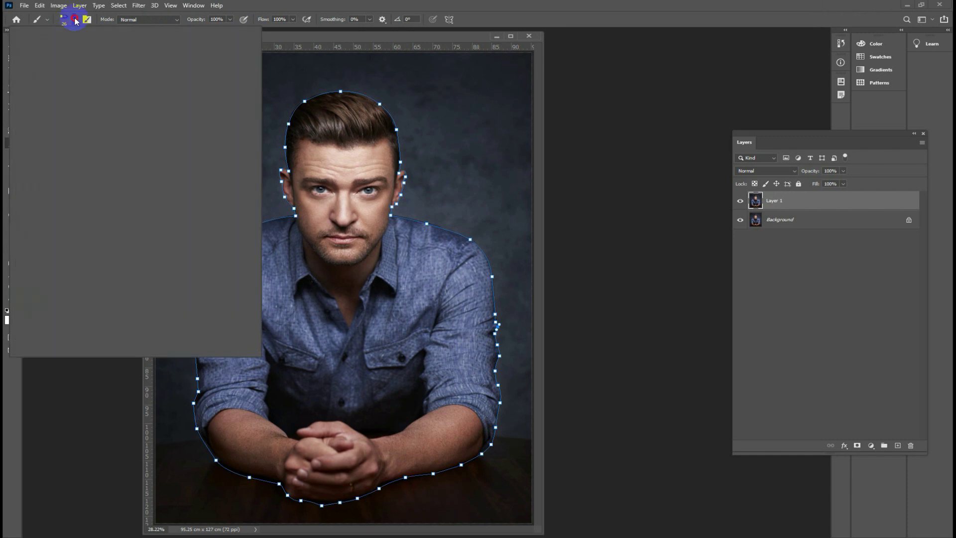
left_click(68, 49)
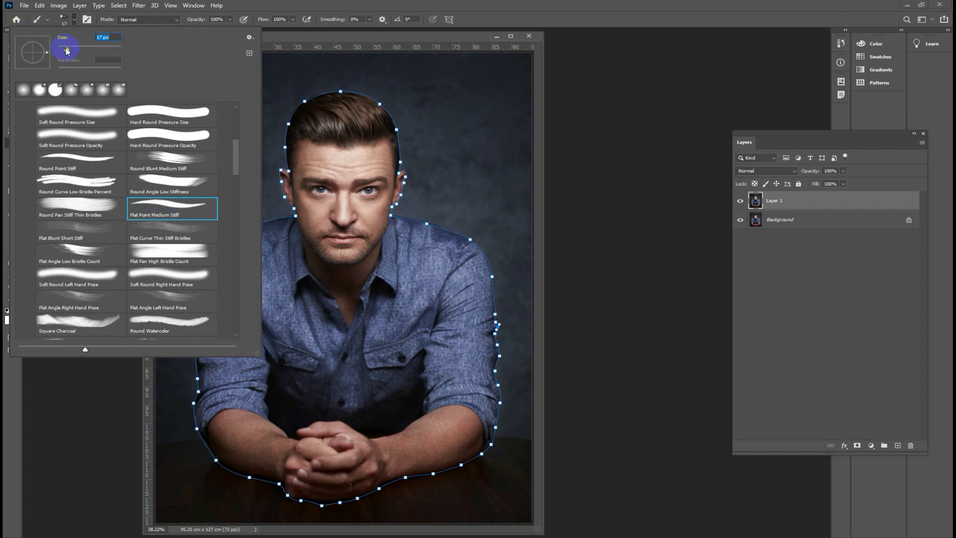
left_click(249, 9)
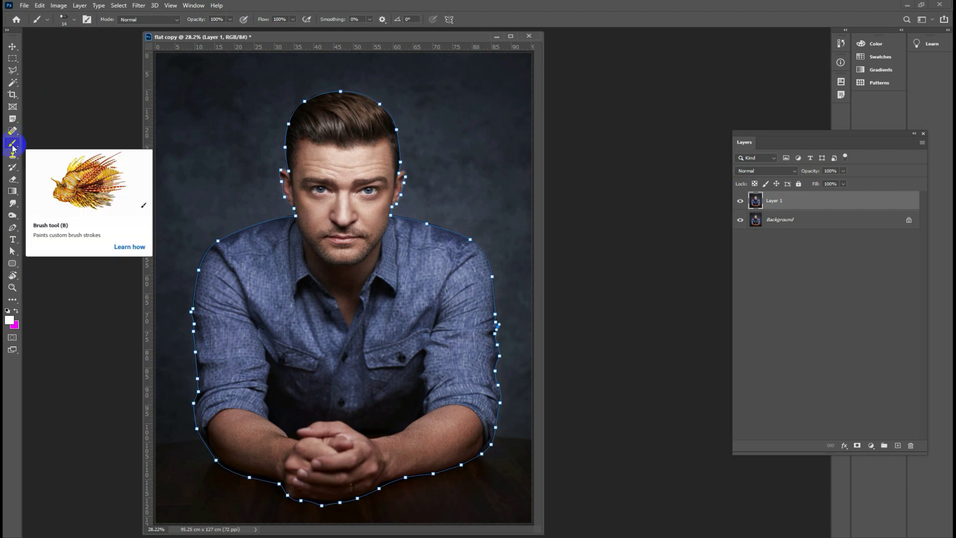
left_click(239, 283)
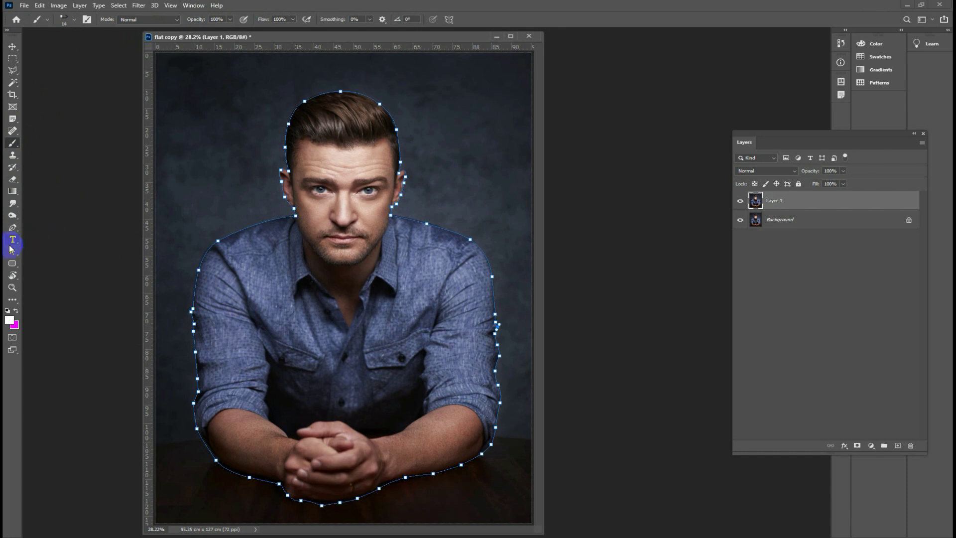
left_click(12, 229)
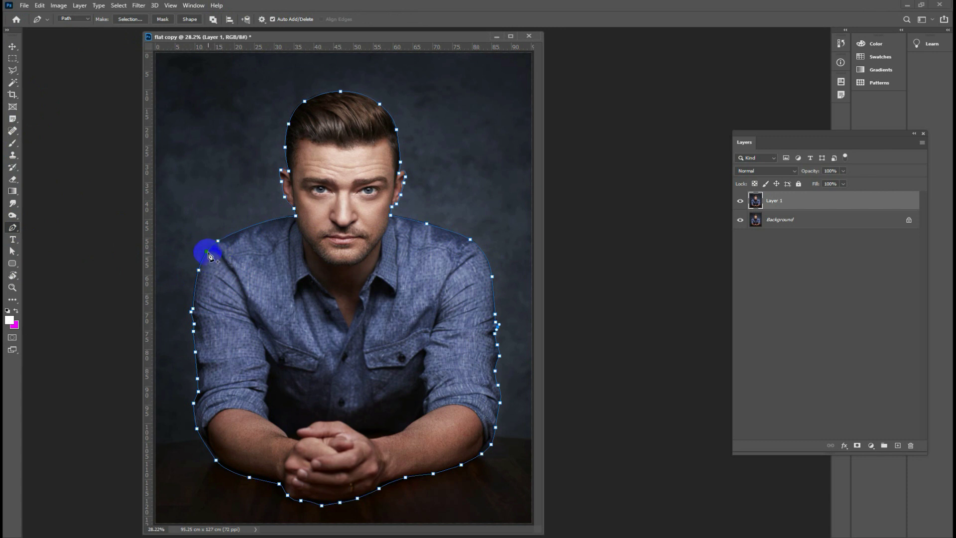
Stroke the subject's outline path with the Brush tool, tracing it in white.
right_click(210, 260)
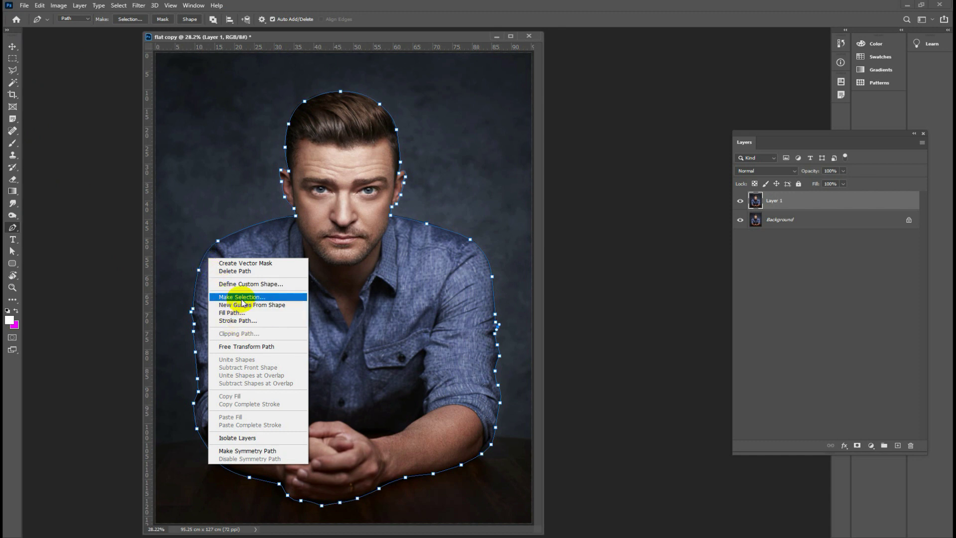
left_click(247, 323)
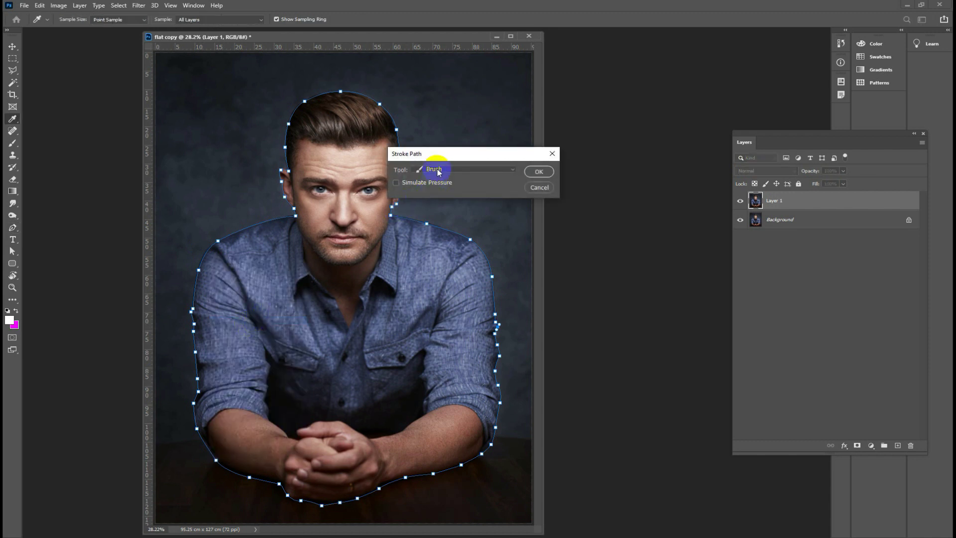
left_click(437, 170)
left_click(435, 186)
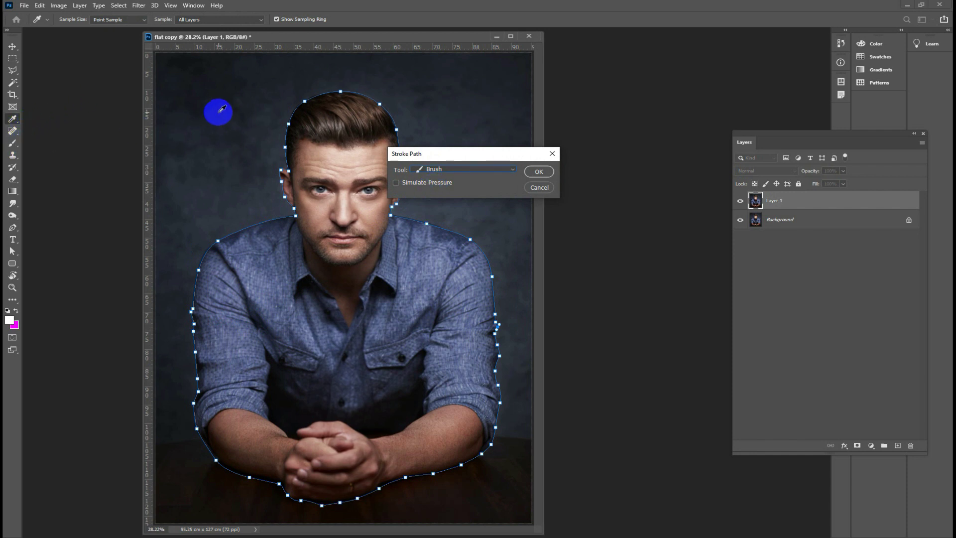
left_click(438, 170)
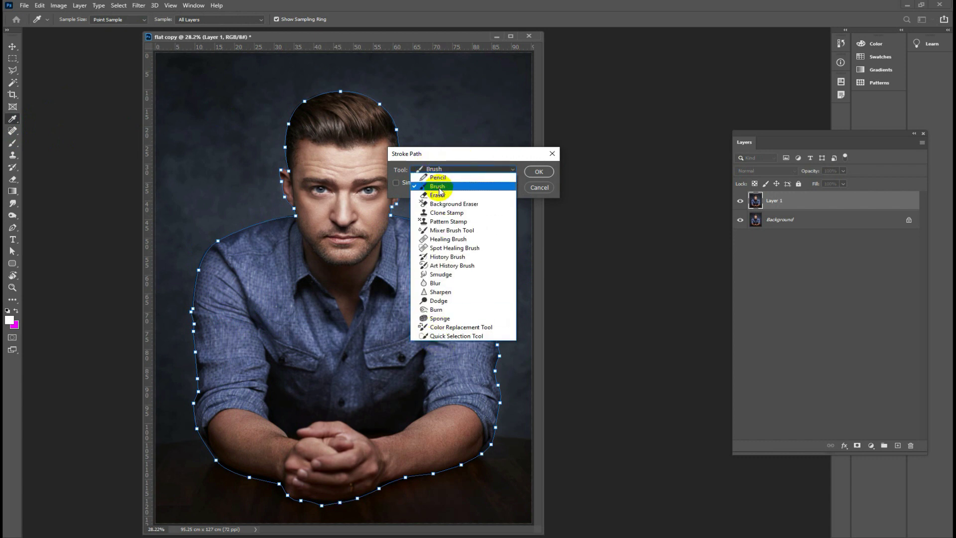
left_click(438, 187)
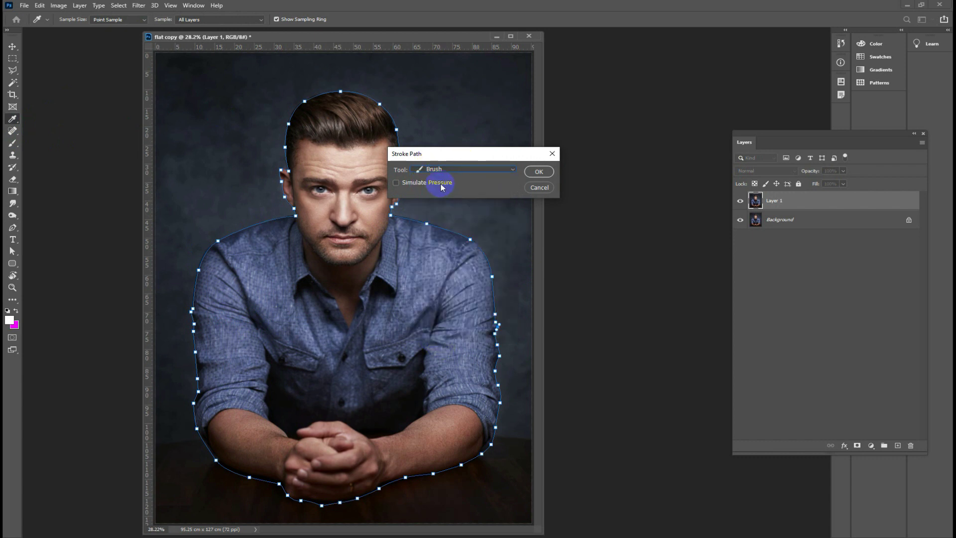
left_click(439, 172)
left_click(8, 321)
left_click(539, 172)
key("p")
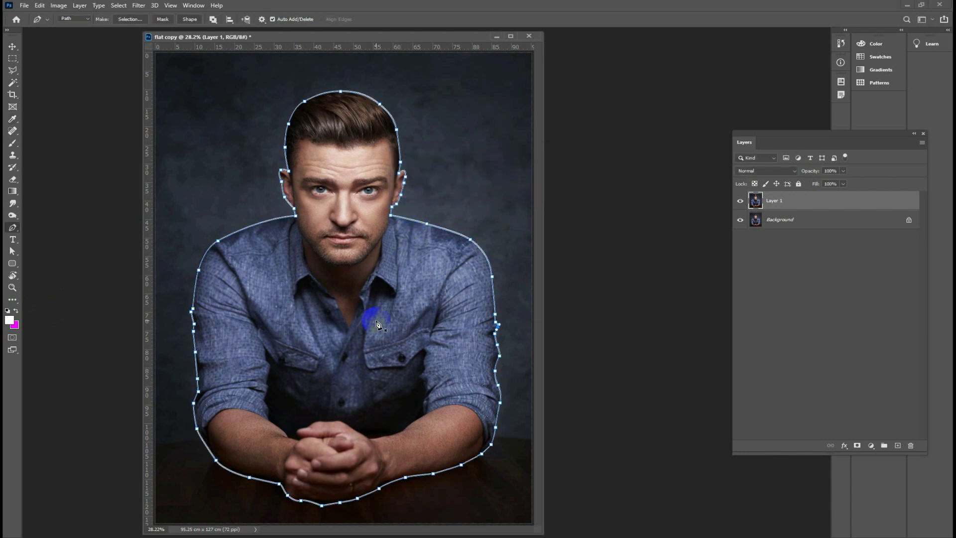
Select the Background layer, then make Layer 1 the working layer again.
left_click(781, 221)
left_click(774, 201)
left_click(13, 46)
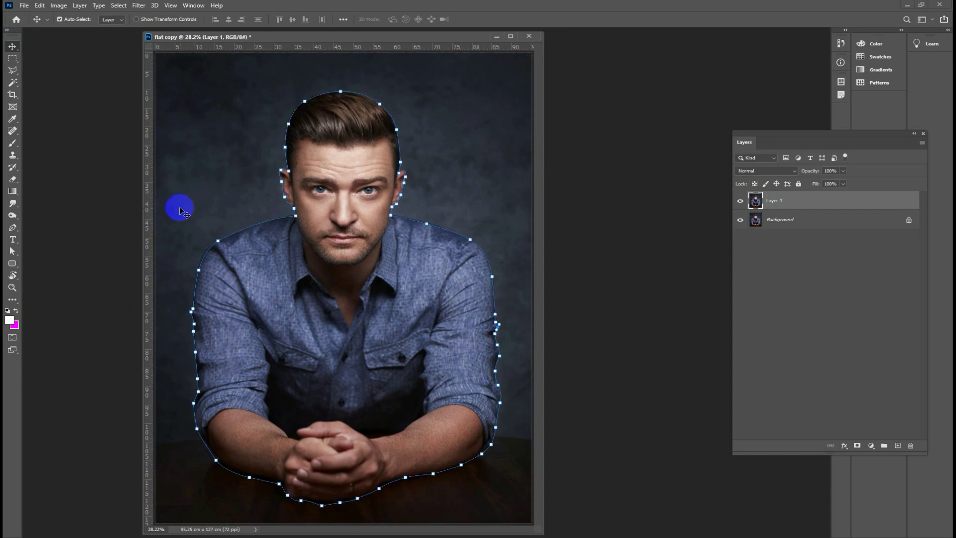
left_click(12, 143)
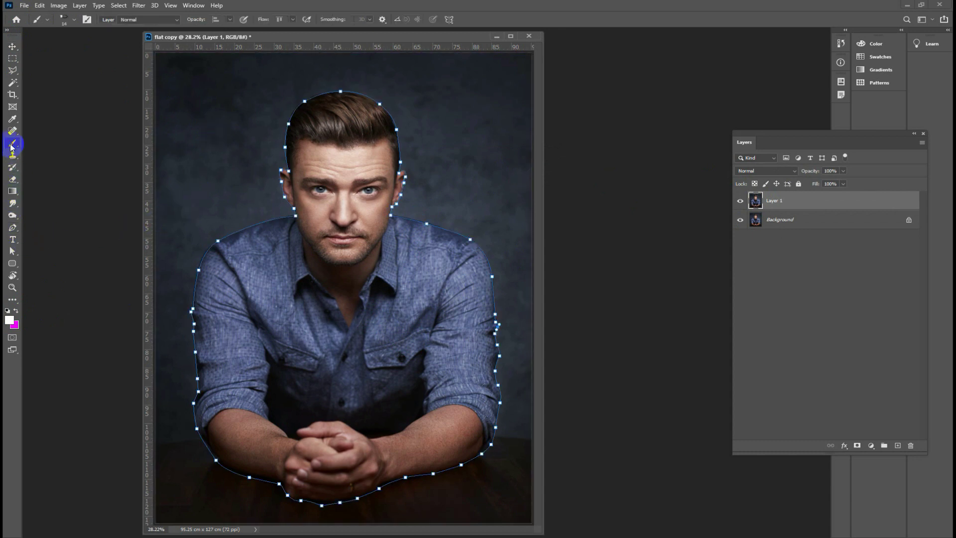
left_click(74, 19)
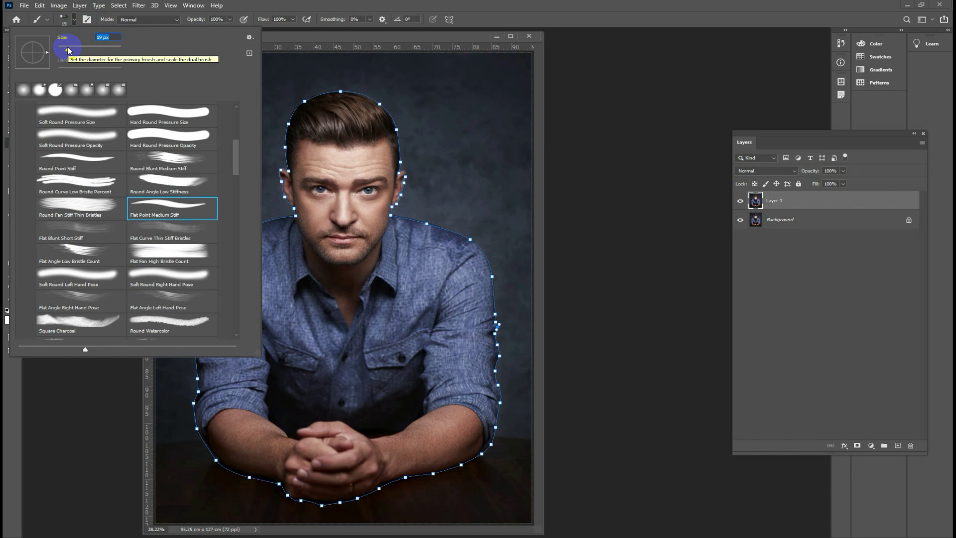
left_click(266, 6)
left_click(12, 227)
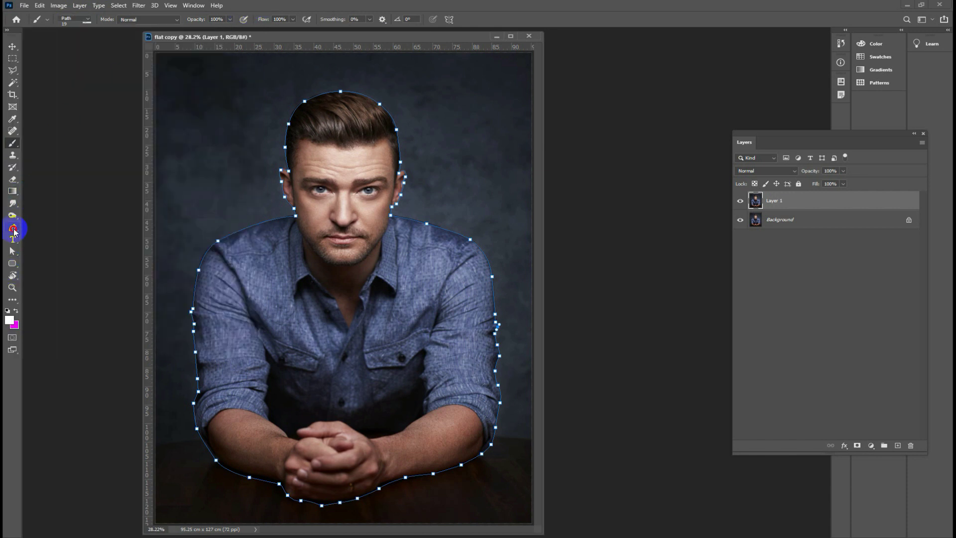
right_click(234, 263)
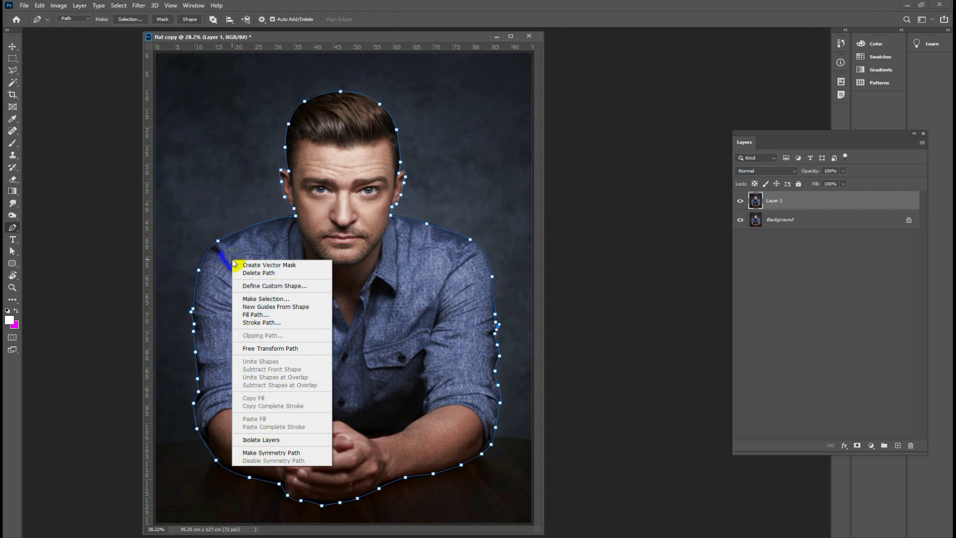
left_click(262, 322)
left_click(539, 172)
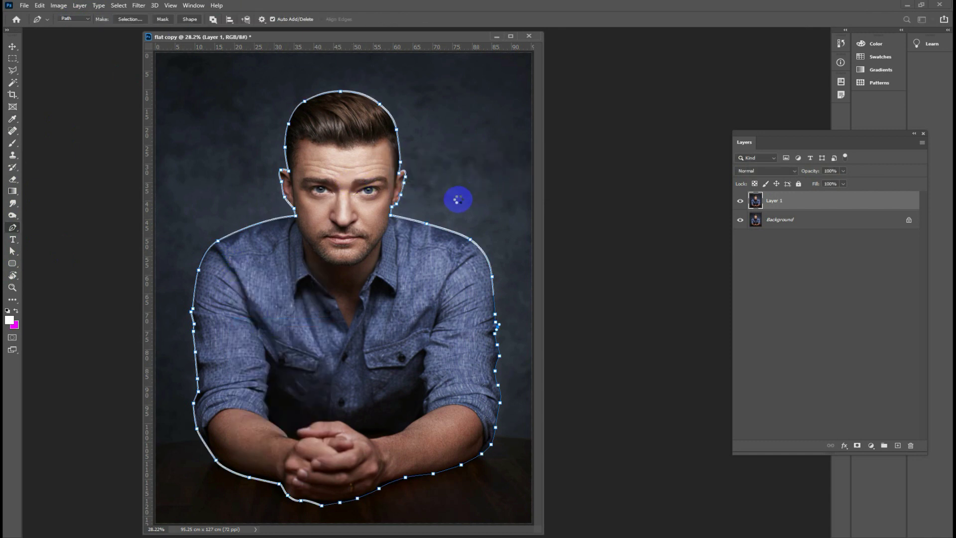
left_click(12, 45)
left_click(219, 161)
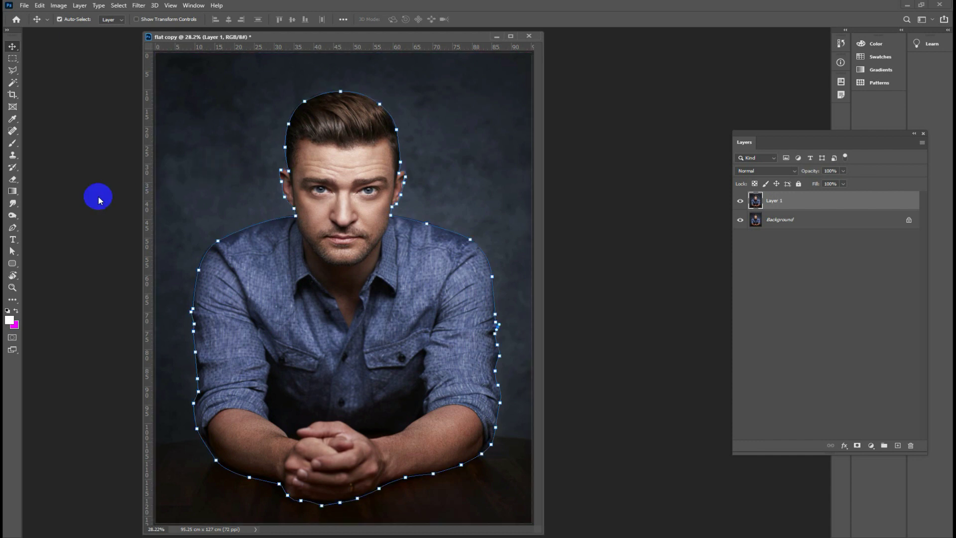
Set the Brush tool size to 25 px.
left_click(13, 143)
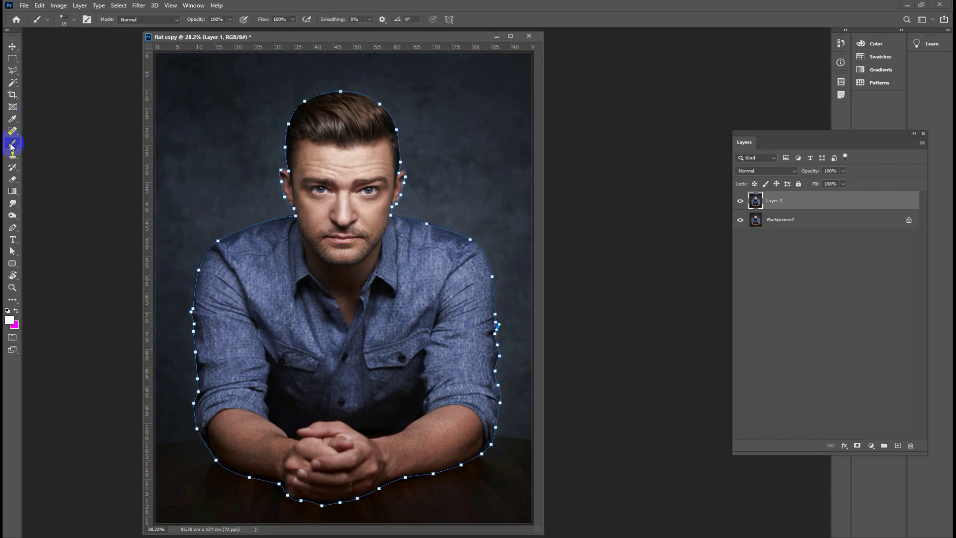
left_click(74, 21)
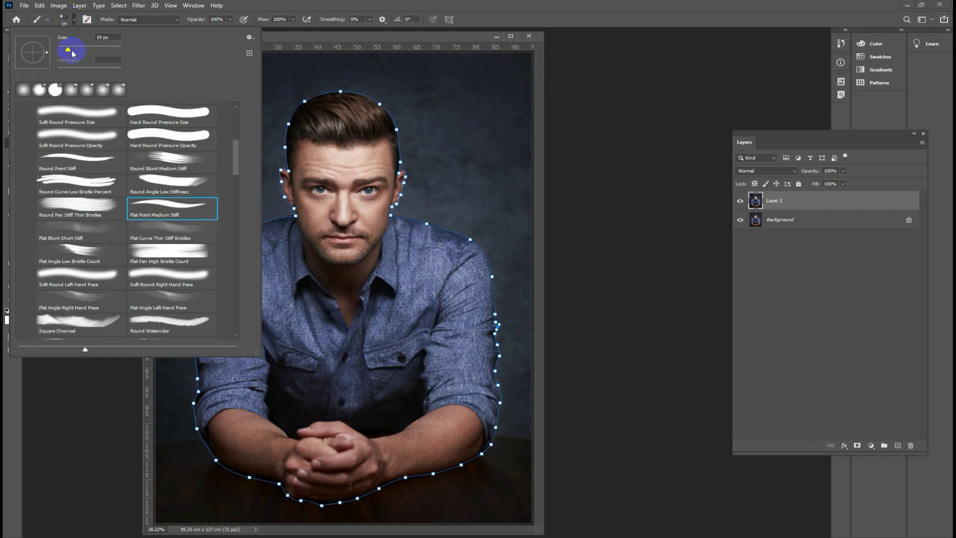
key("Return")
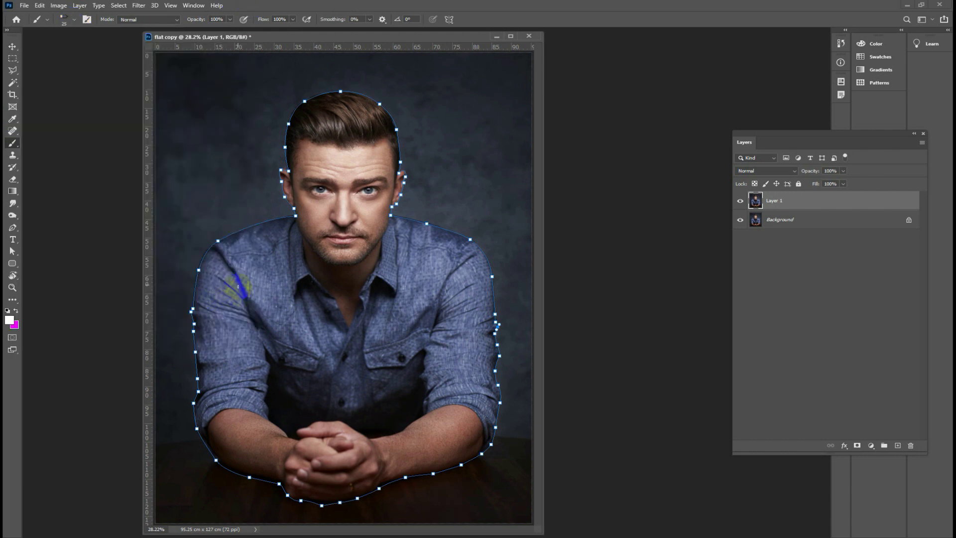
Stroke the outline path with the 25 px brush, then hide the path.
left_click(13, 228)
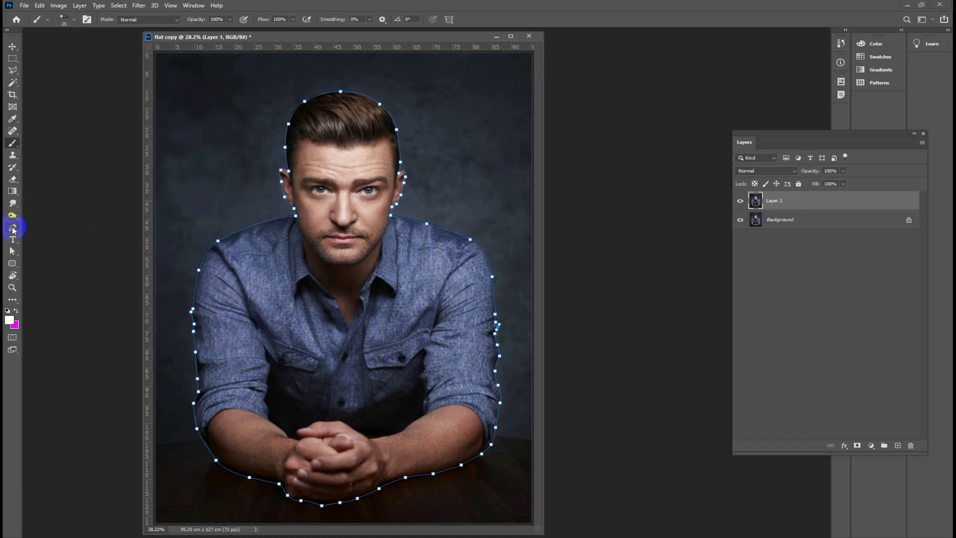
right_click(237, 270)
left_click(265, 329)
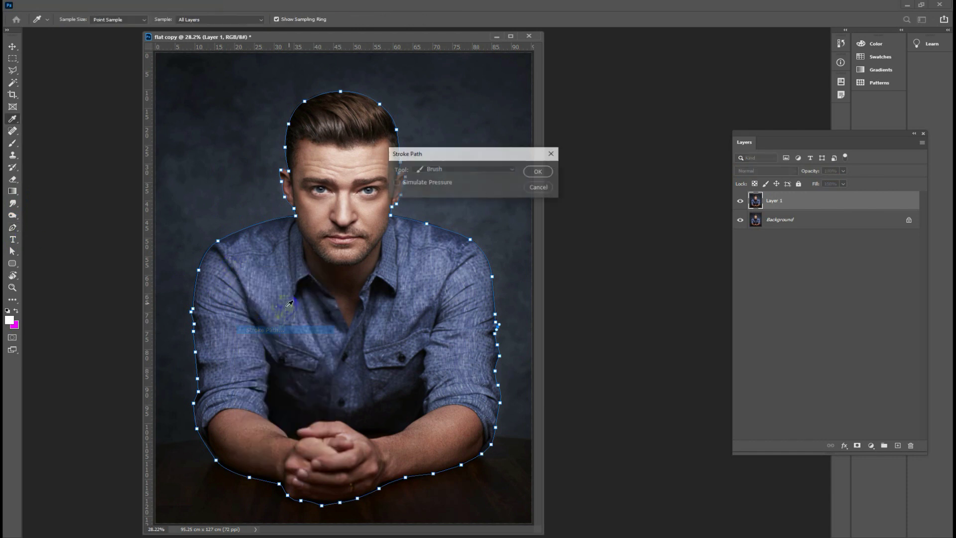
left_click(539, 172)
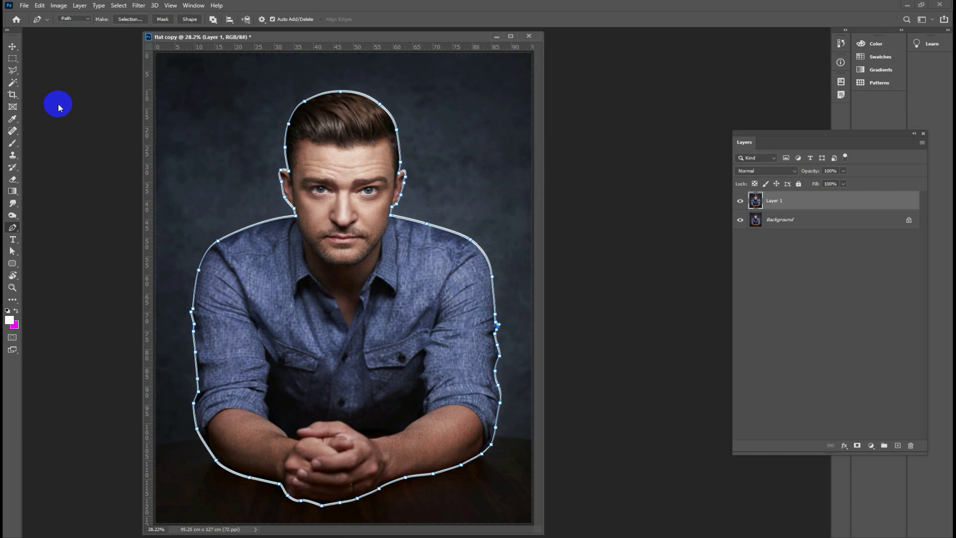
left_click(13, 47)
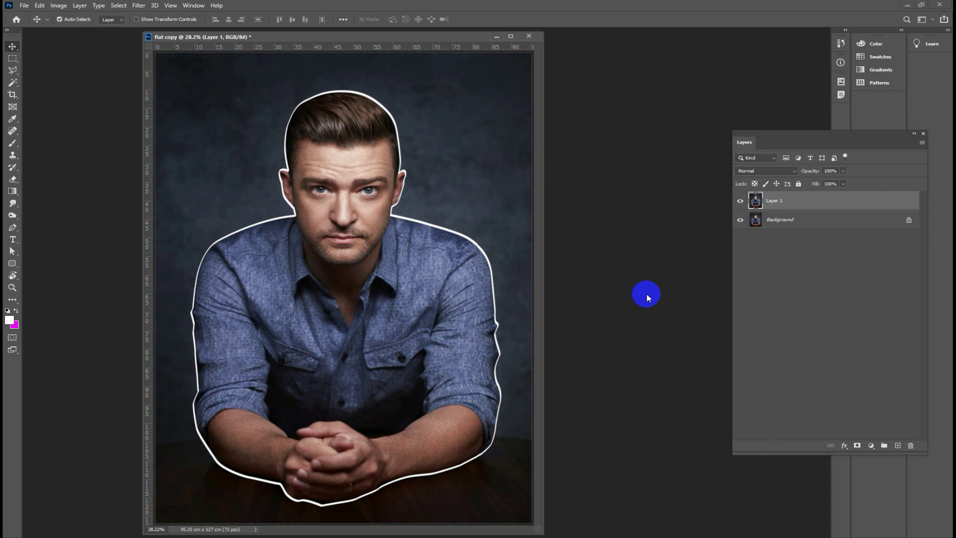
Add a new Layer 2 and set the foreground colour to pure red ff0000.
left_click(899, 446)
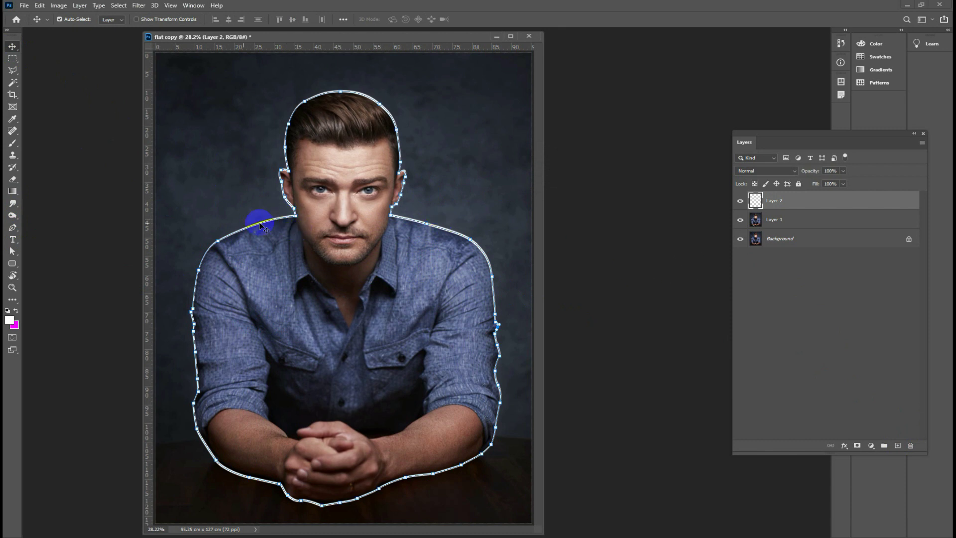
left_click(16, 312)
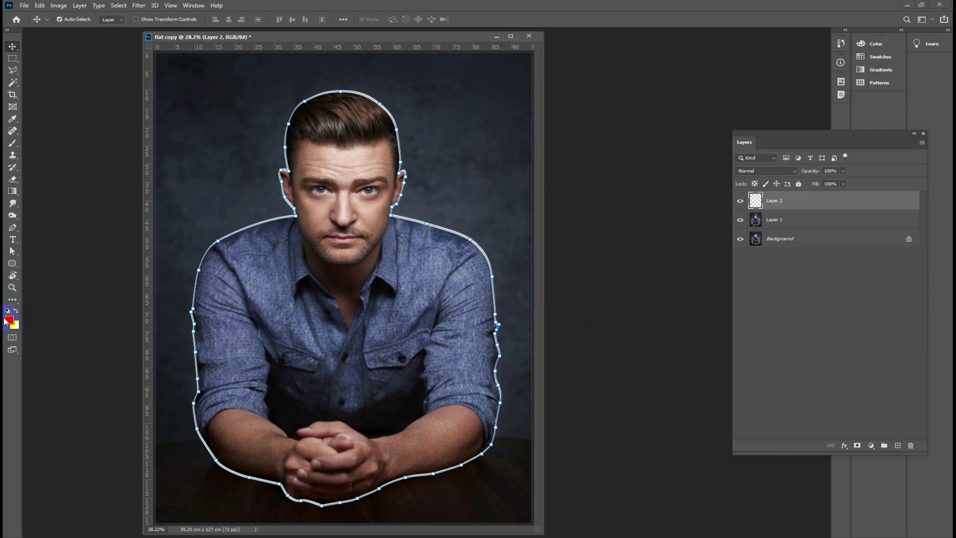
left_click(9, 321)
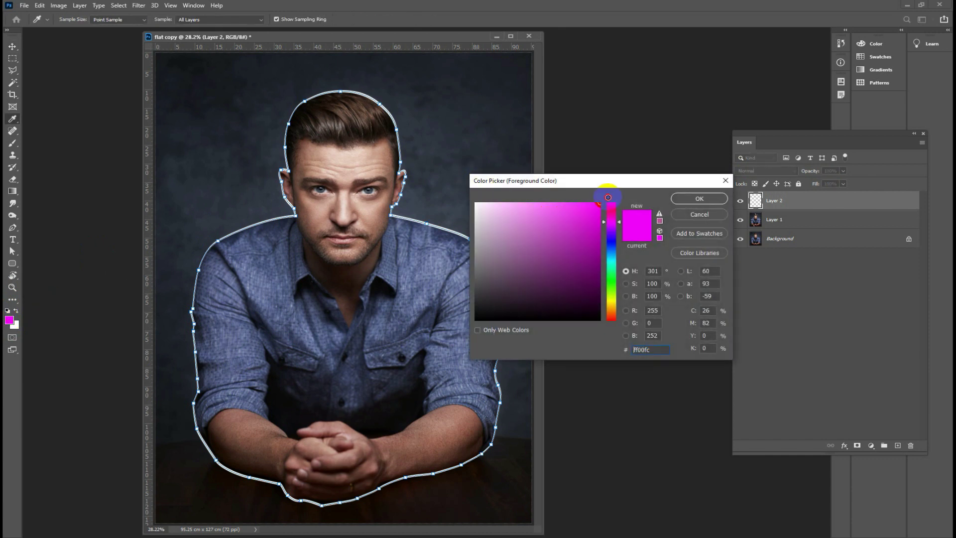
left_click(611, 215)
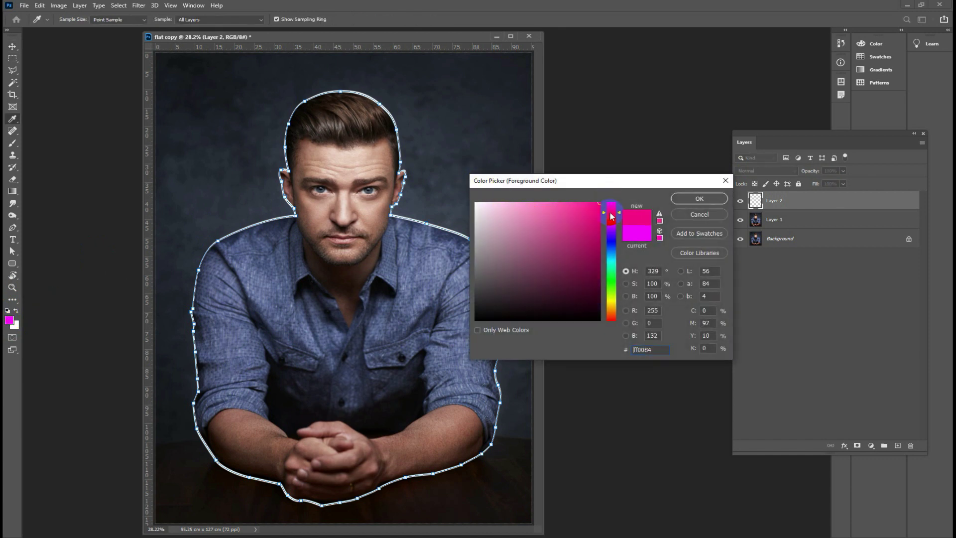
left_click_drag(604, 212, 604, 202)
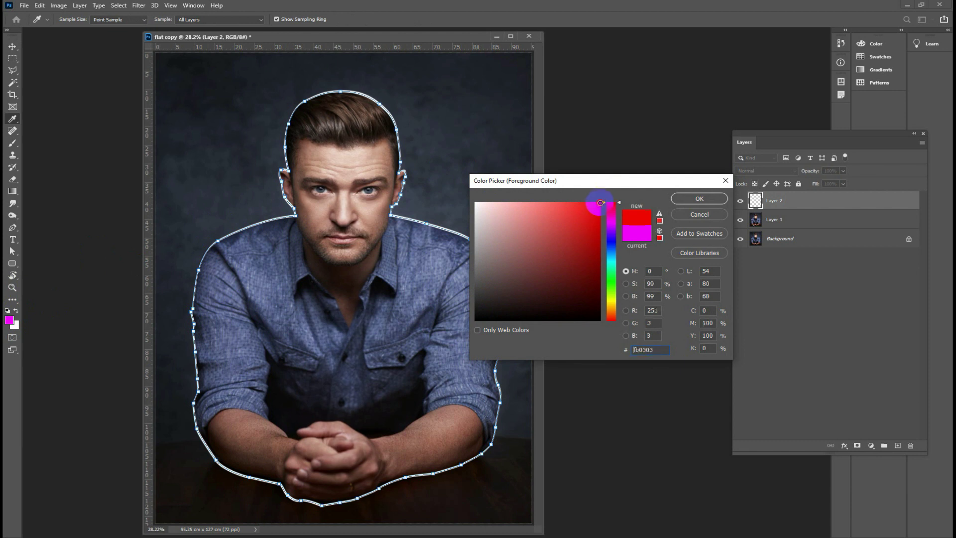
left_click(687, 198)
Set Layer 2's blend mode to Linear Dodge (Add).
key("v")
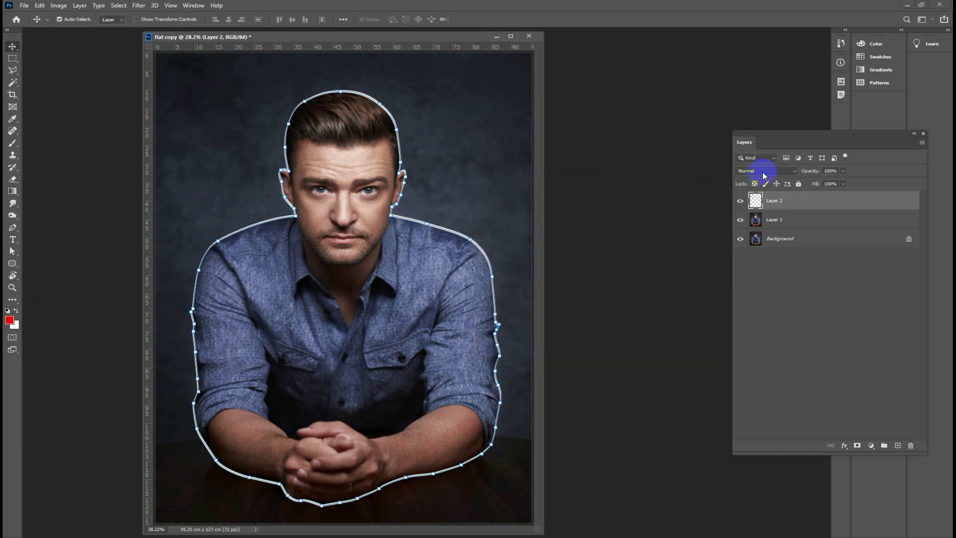
left_click(765, 171)
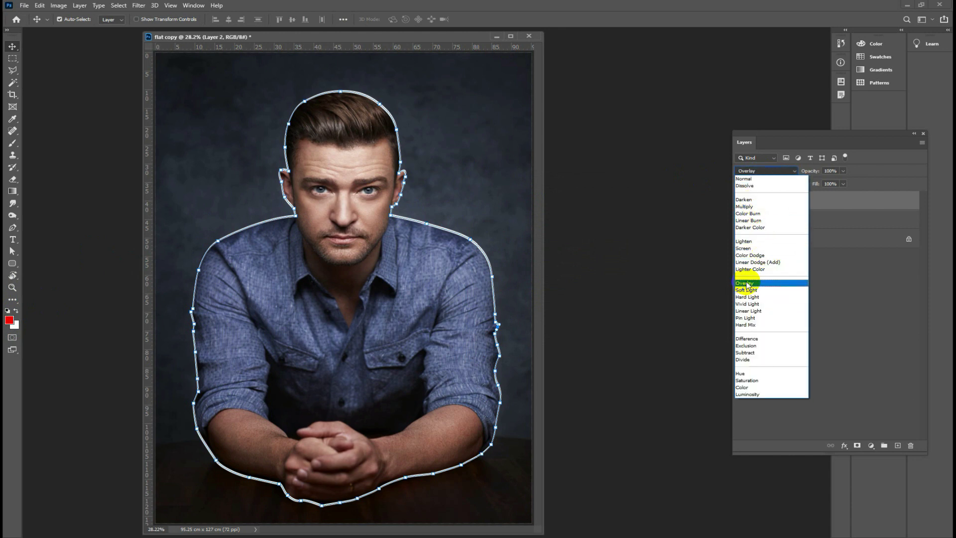
left_click(761, 263)
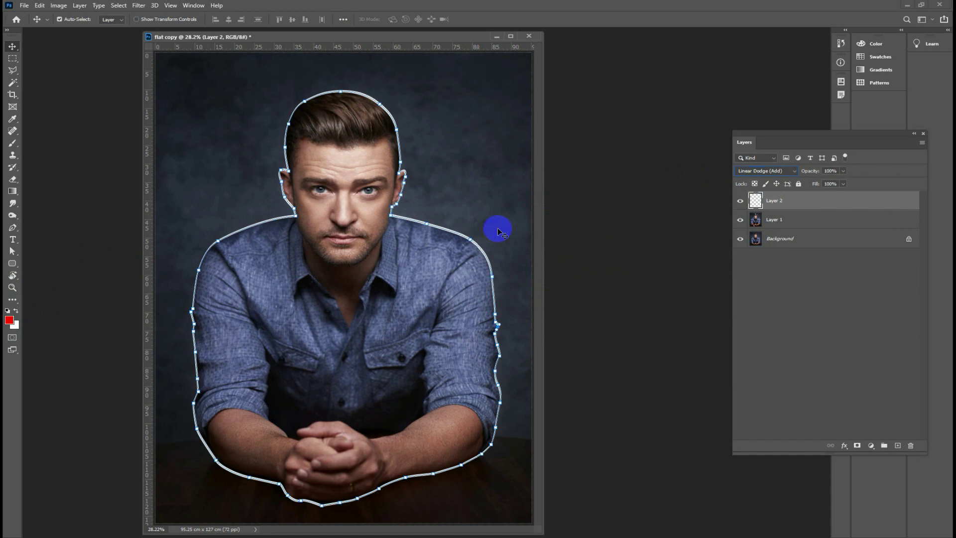
left_click_drag(462, 223, 449, 252)
left_click_drag(422, 285, 99, 282)
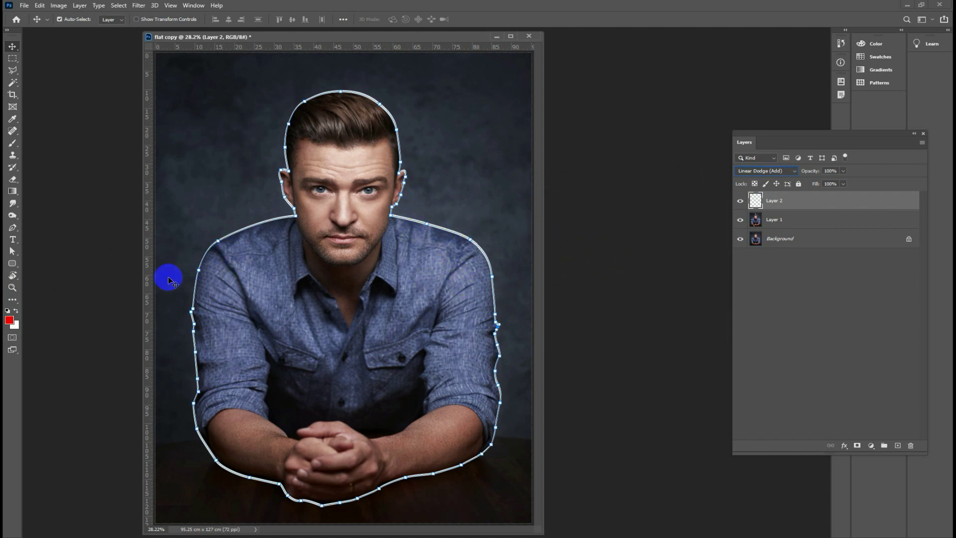
Try a 69 px Round Point Stiff brush on the right shoulder and undo the stroke.
left_click(12, 143)
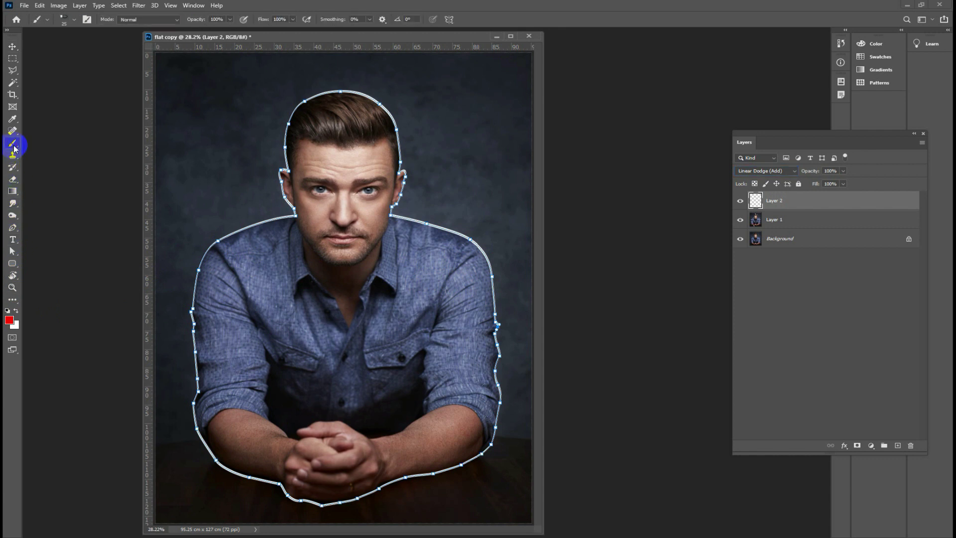
left_click(75, 20)
left_click(164, 216)
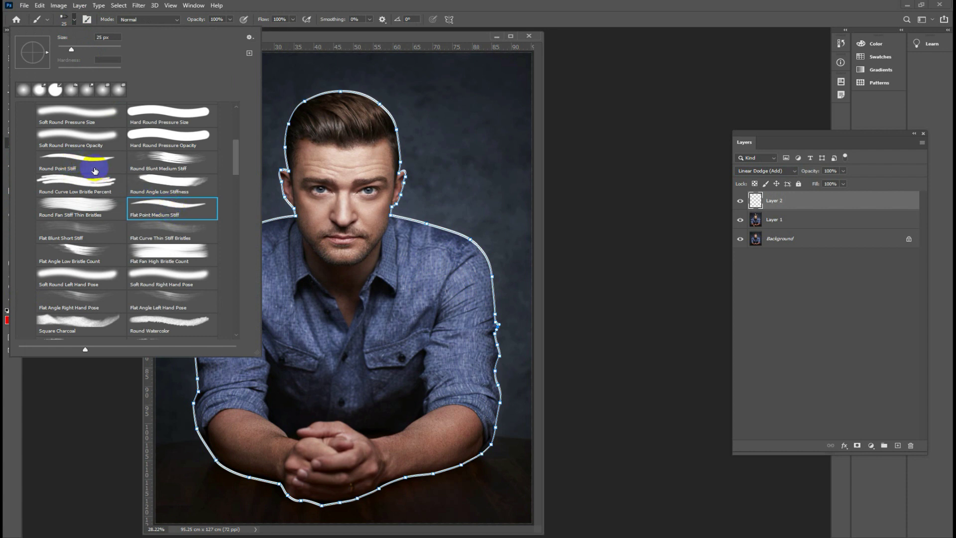
left_click(88, 160)
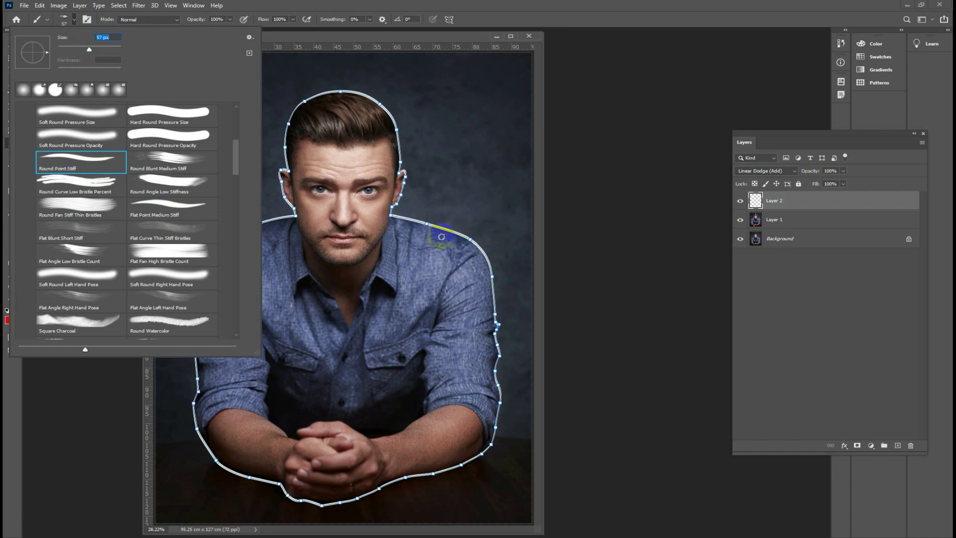
left_click(97, 50)
mouse_move(428, 223)
left_mouse_down()
mouse_move(444, 227)
mouse_move(493, 289)
left_mouse_up()
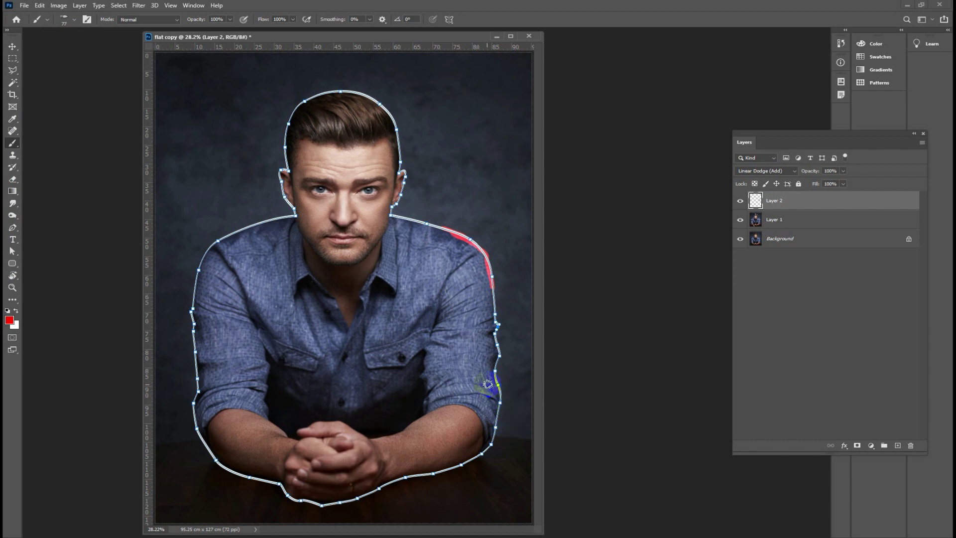
key("ctrl+z")
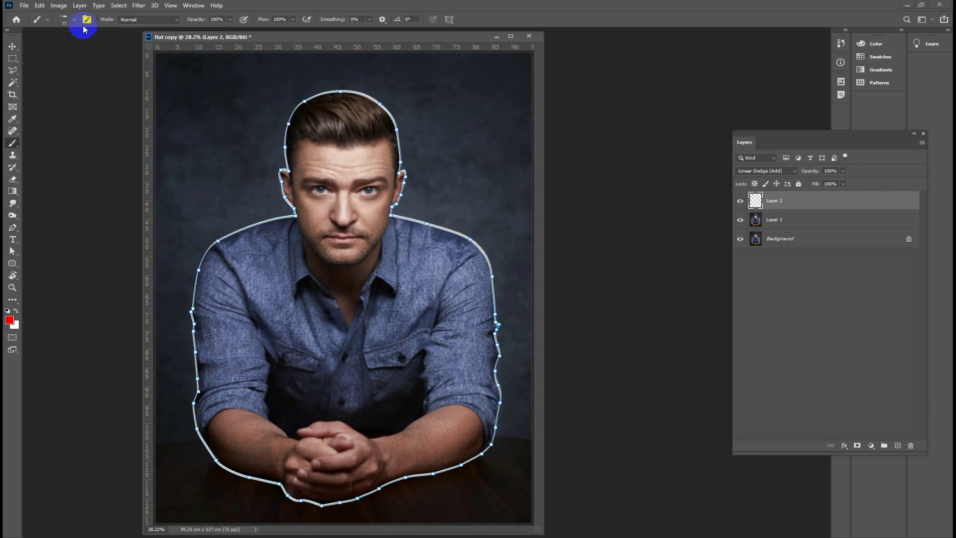
Try the Flat Point Medium Stiff brush on the right shoulder and undo the stroke.
left_click(73, 20)
left_click(175, 205)
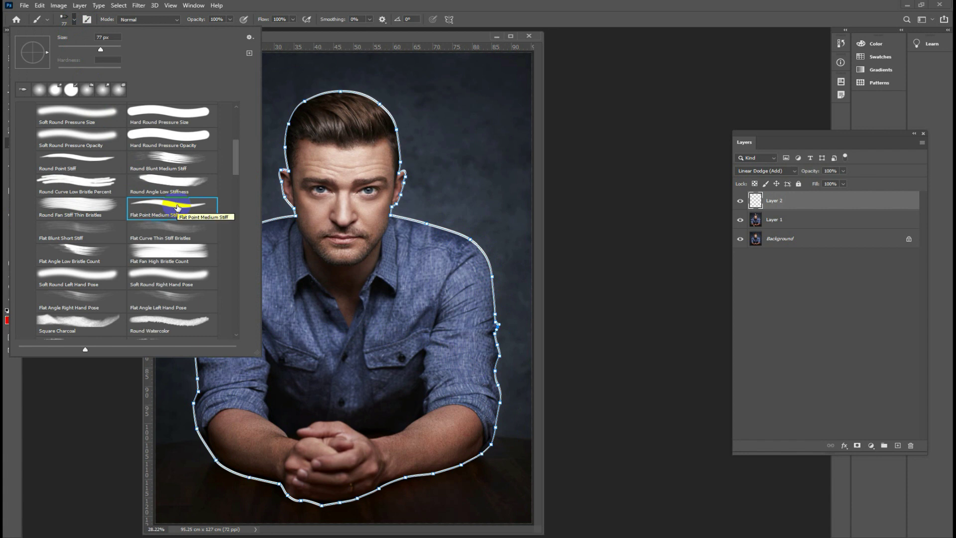
left_click(376, 111)
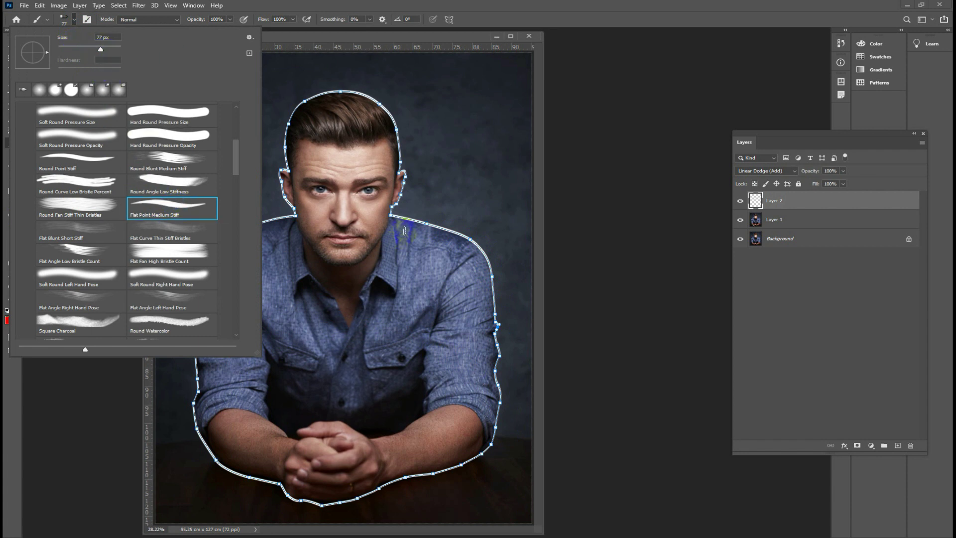
left_click(113, 60)
left_click_drag(393, 217, 411, 227)
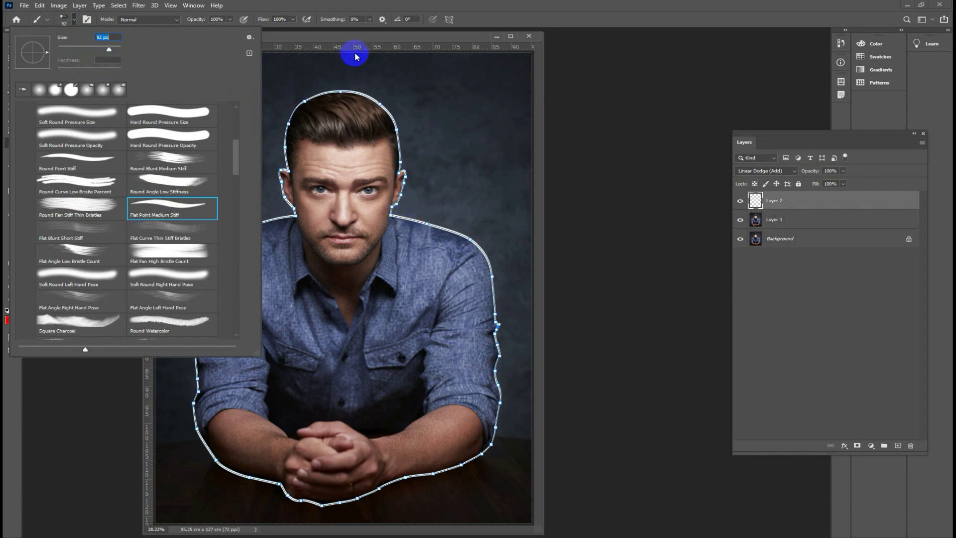
left_click(343, 7)
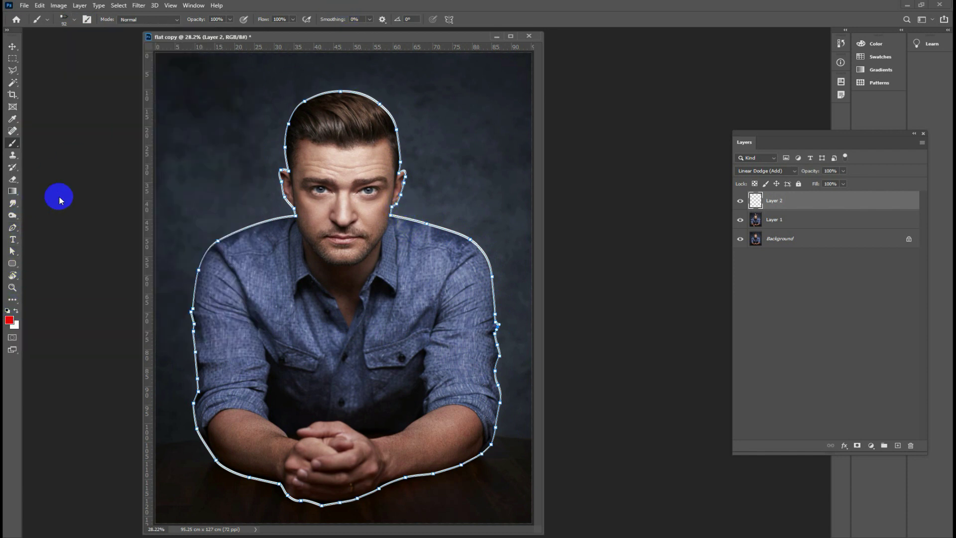
left_click_drag(402, 216, 457, 235)
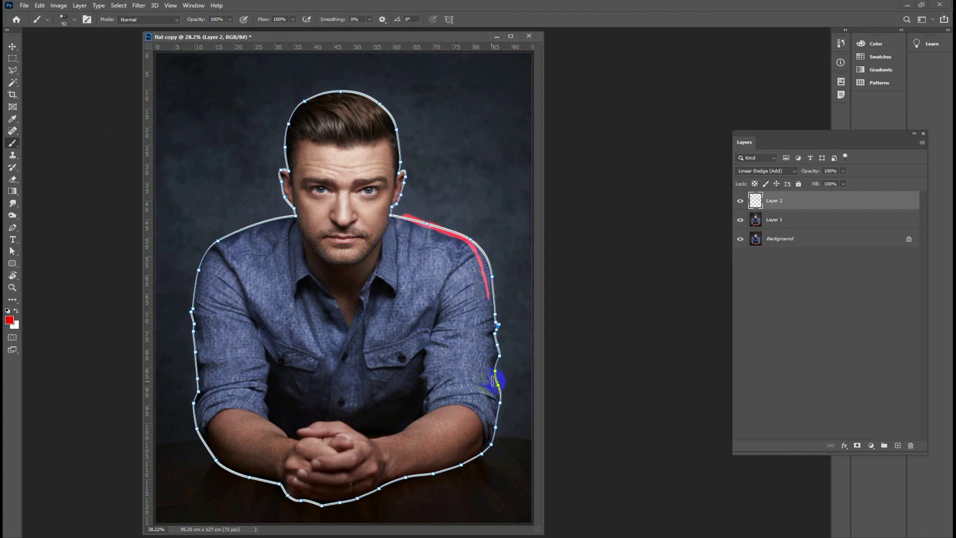
key("ctrl+z")
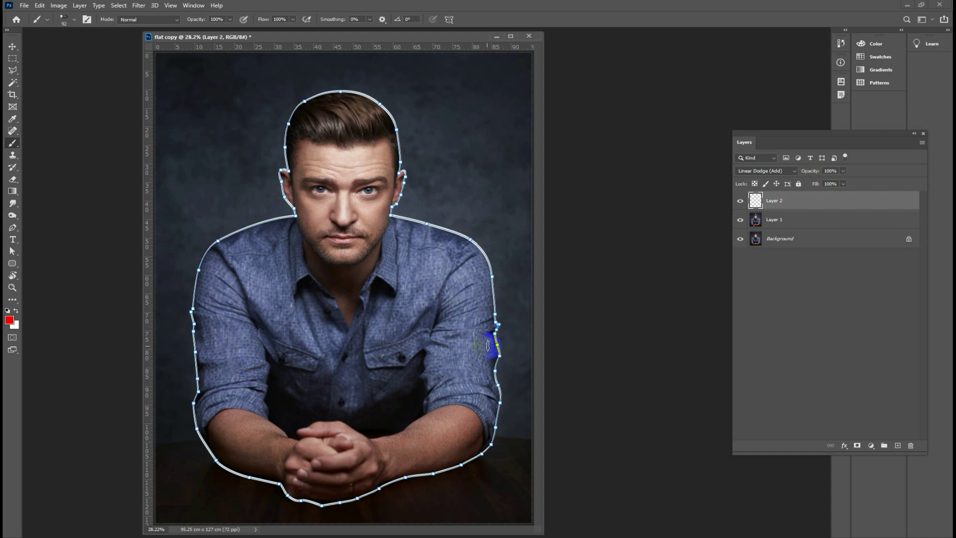
Zoom in, set the brush to 100 px, undo a test stroke, and lower its hardness.
key("ctrl+plus")
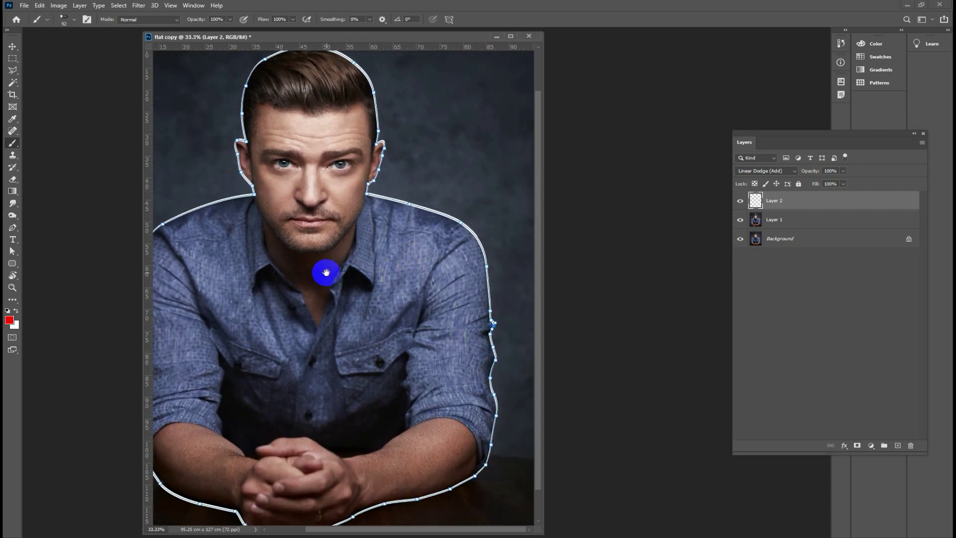
left_click(71, 20)
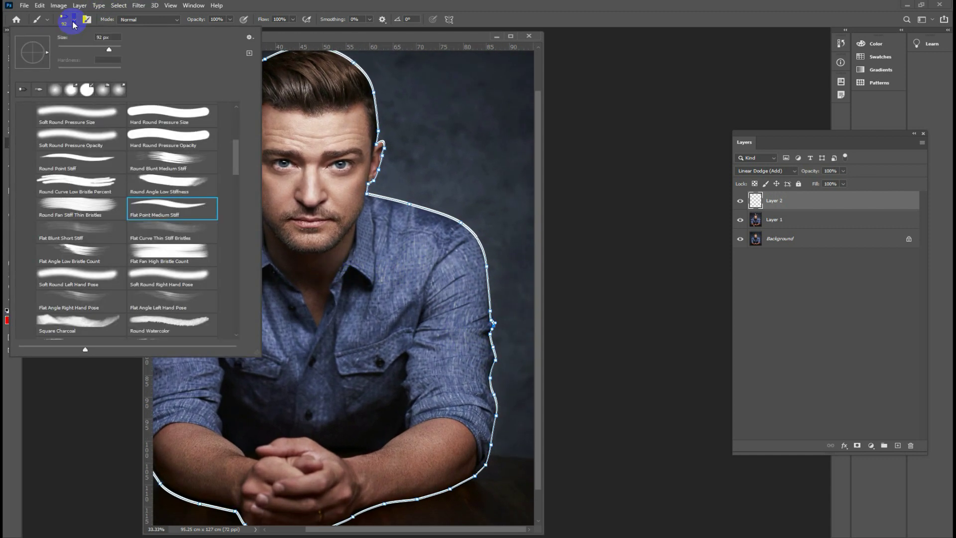
left_click(114, 52)
mouse_move(385, 197)
left_mouse_down()
mouse_move(474, 236)
mouse_move(483, 275)
left_mouse_up()
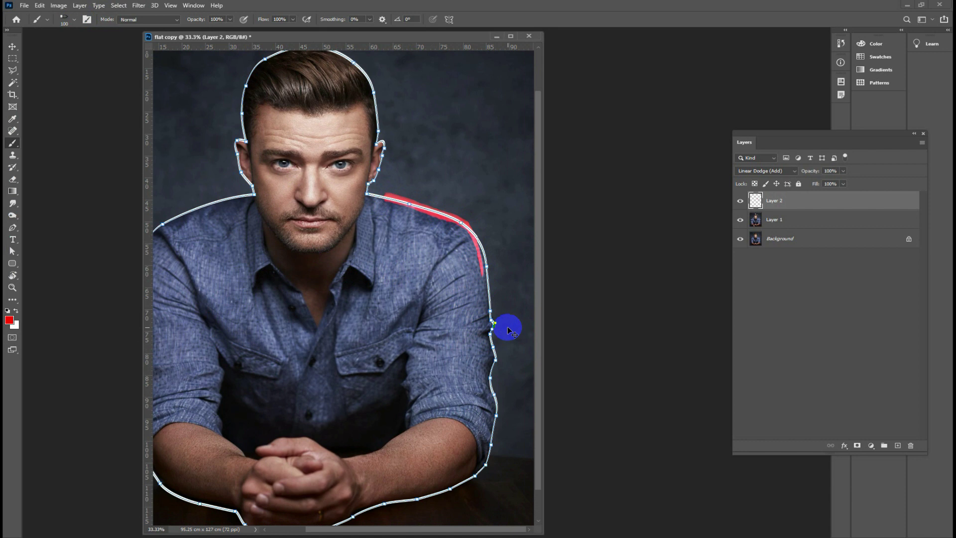
key("ctrl+z")
left_click(70, 24)
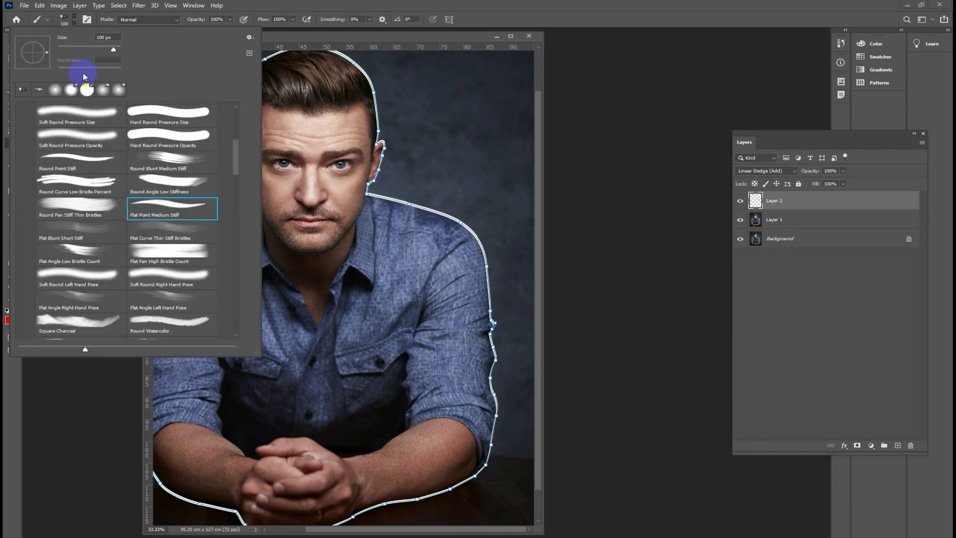
left_click_drag(91, 62, 69, 74)
mouse_move(237, 159)
left_mouse_down()
mouse_move(237, 176)
mouse_move(240, 149)
left_mouse_up()
Choose the Soft Round brush at 0% hardness and undo a trial shoulder stroke.
left_click(72, 194)
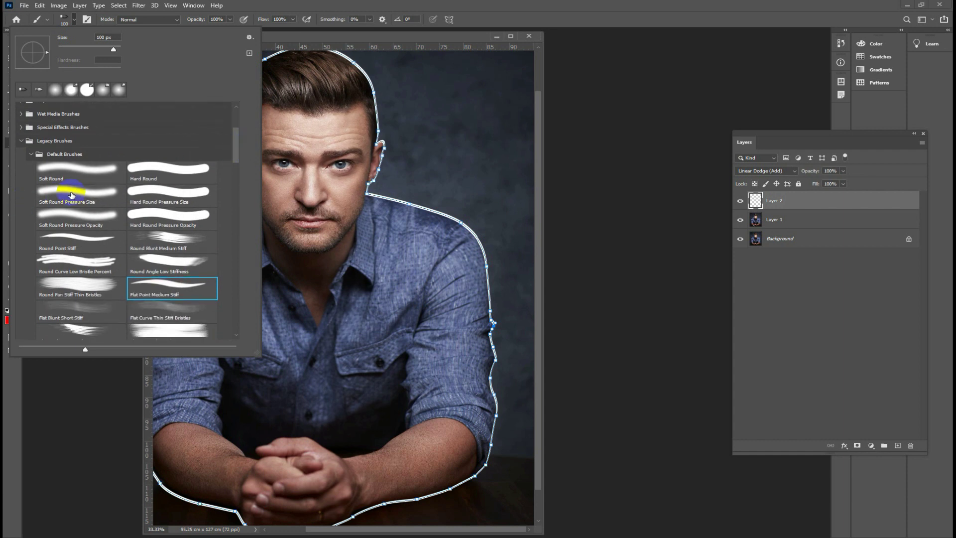
left_click(75, 176)
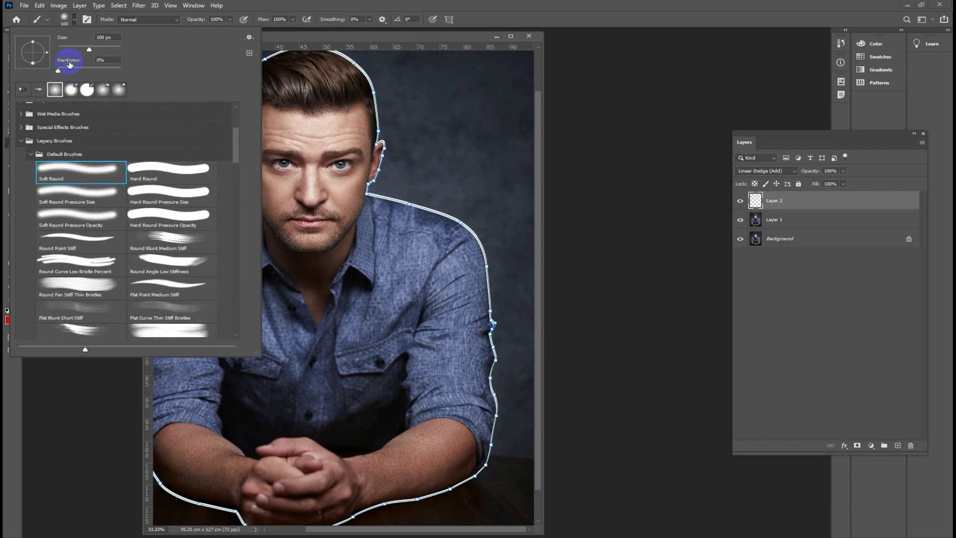
left_click(397, 205)
left_click_drag(401, 201, 483, 254)
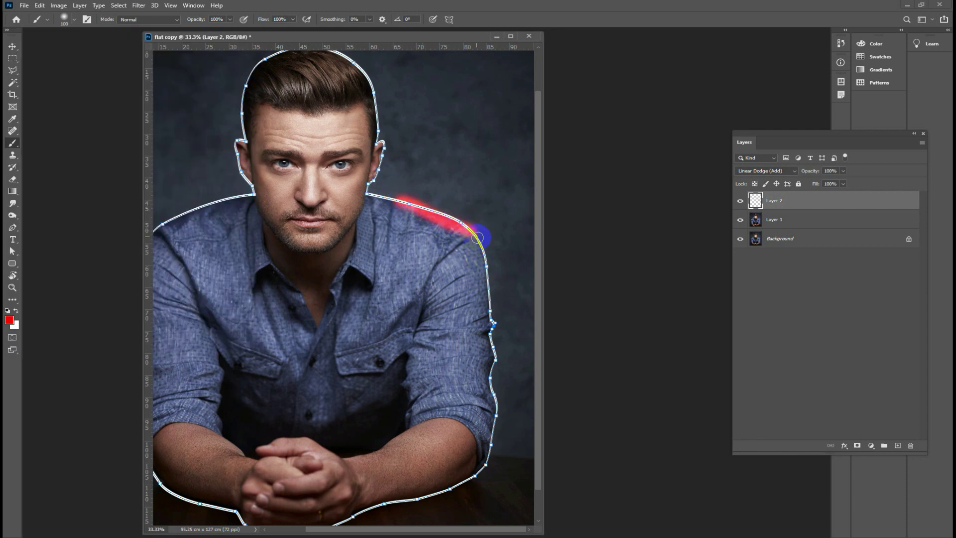
key("ctrl+z")
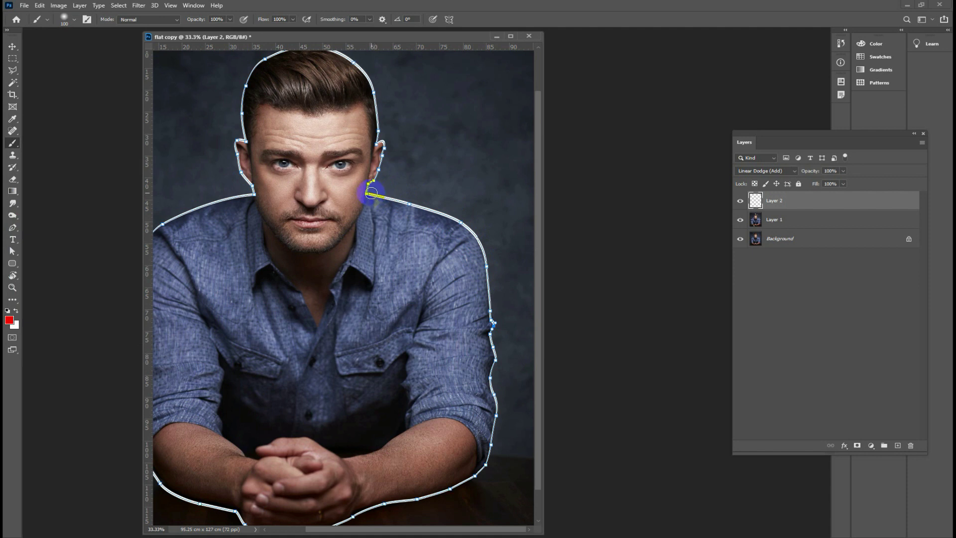
Paint red glow down the right shoulder and arm, then along the forearm from the elbow.
mouse_move(382, 197)
left_mouse_down()
mouse_move(457, 218)
mouse_move(481, 246)
mouse_move(495, 431)
mouse_move(476, 474)
left_mouse_up()
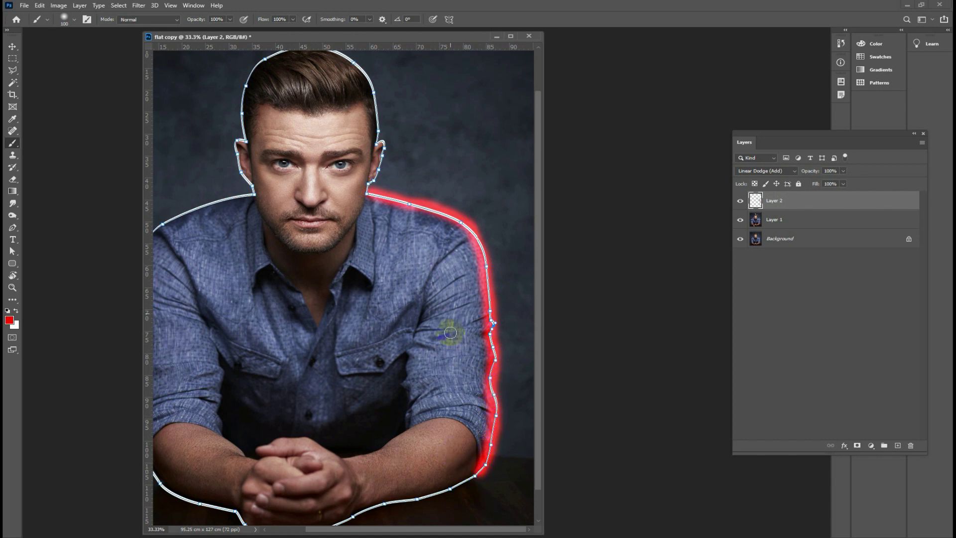
scroll(454, 308, "down", 2)
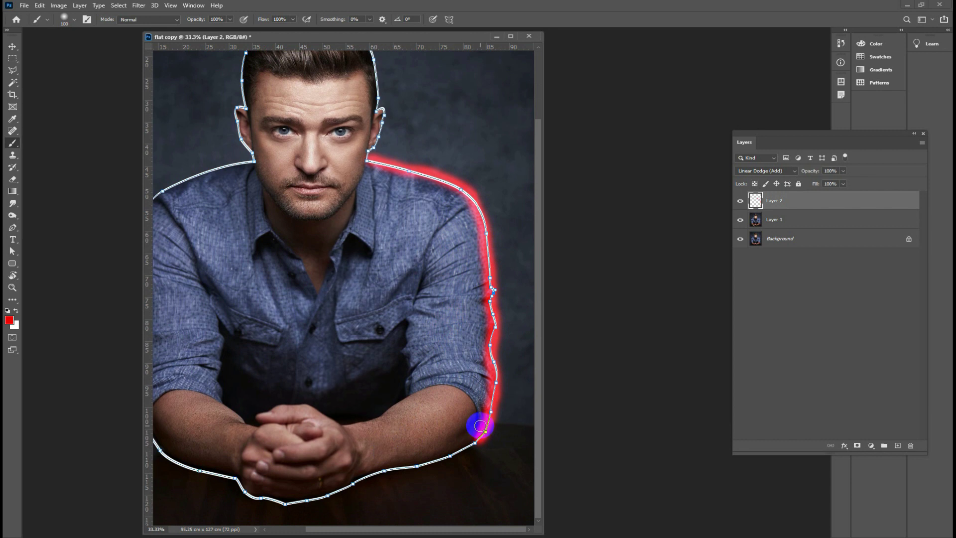
mouse_move(478, 440)
left_mouse_down()
mouse_move(299, 502)
mouse_move(188, 465)
left_mouse_up()
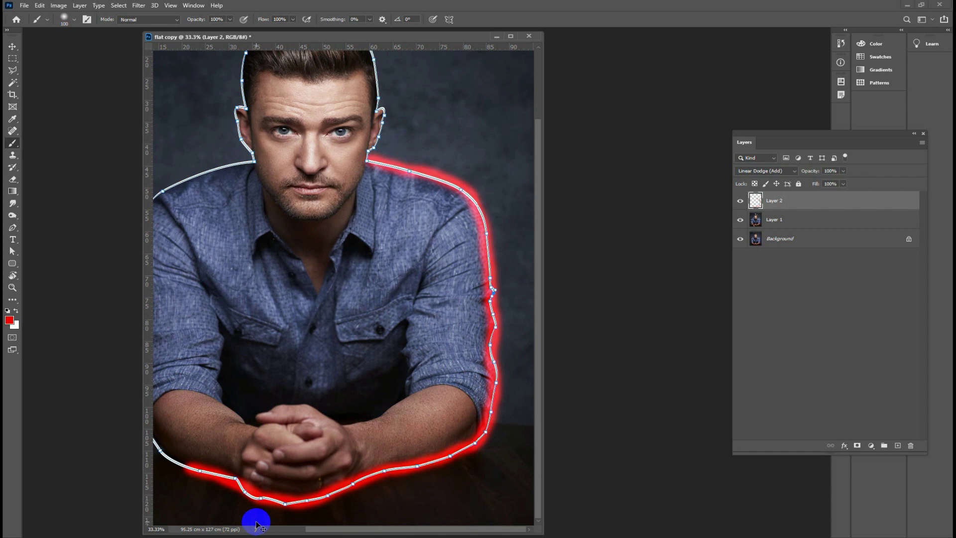
key("ctrl+z")
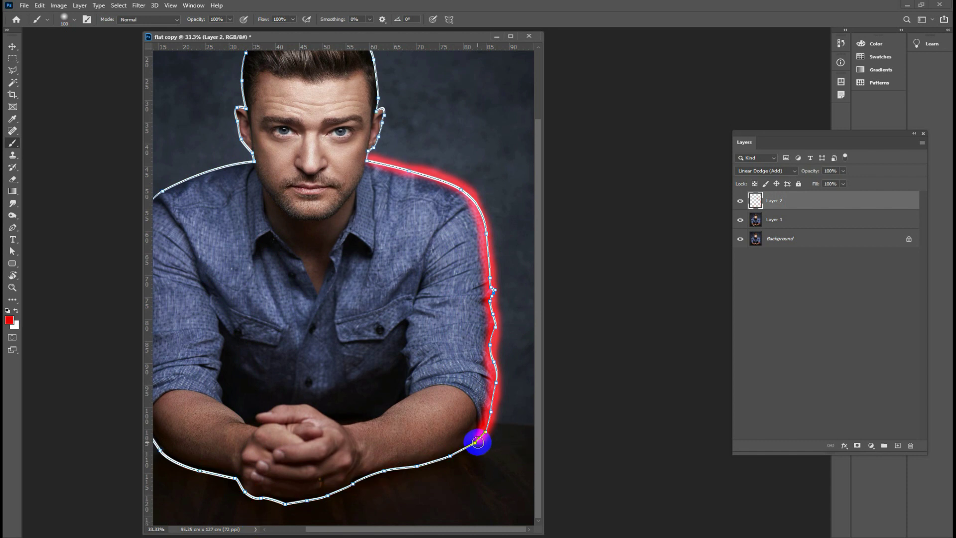
left_click_drag(478, 442, 319, 498)
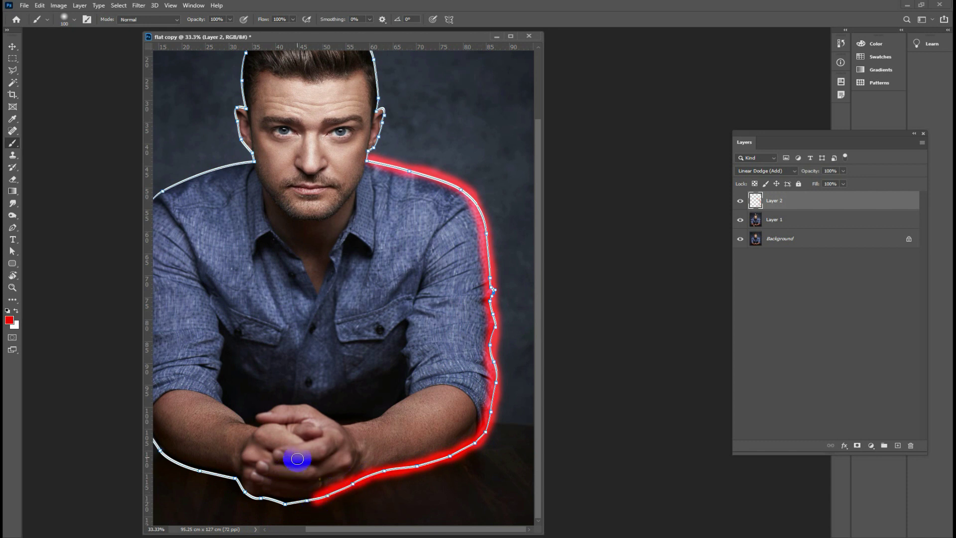
Paint red glow leftward along the bottom outline and up the left arm, redoing missed strokes.
left_click_drag(294, 457, 438, 380)
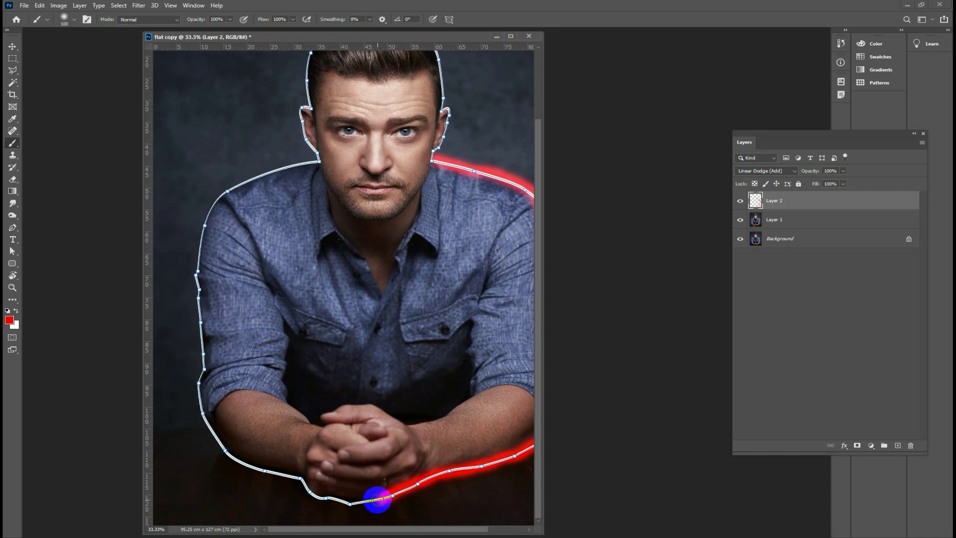
mouse_move(378, 499)
left_mouse_down()
mouse_move(337, 504)
mouse_move(286, 470)
left_mouse_up()
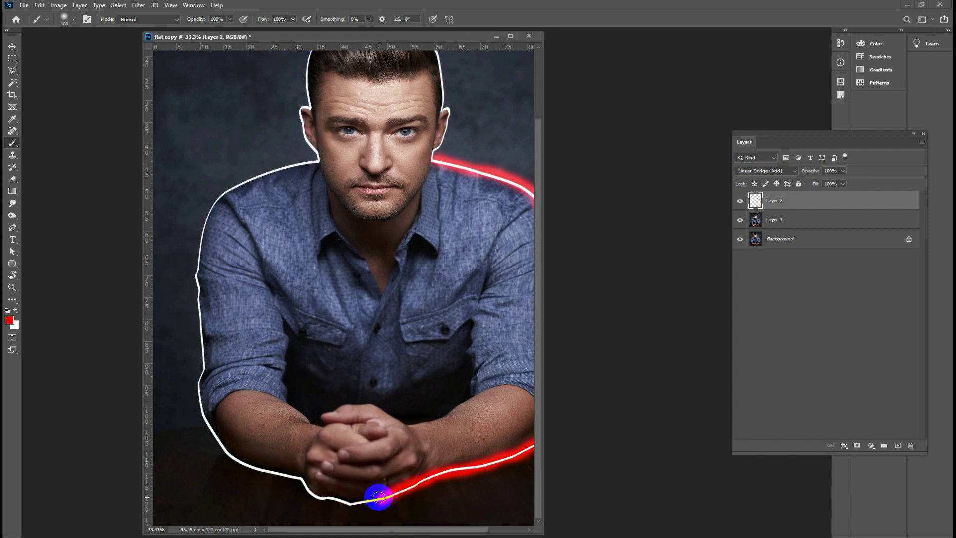
mouse_move(369, 503)
left_mouse_down()
mouse_move(314, 493)
mouse_move(222, 453)
mouse_move(215, 440)
left_mouse_up()
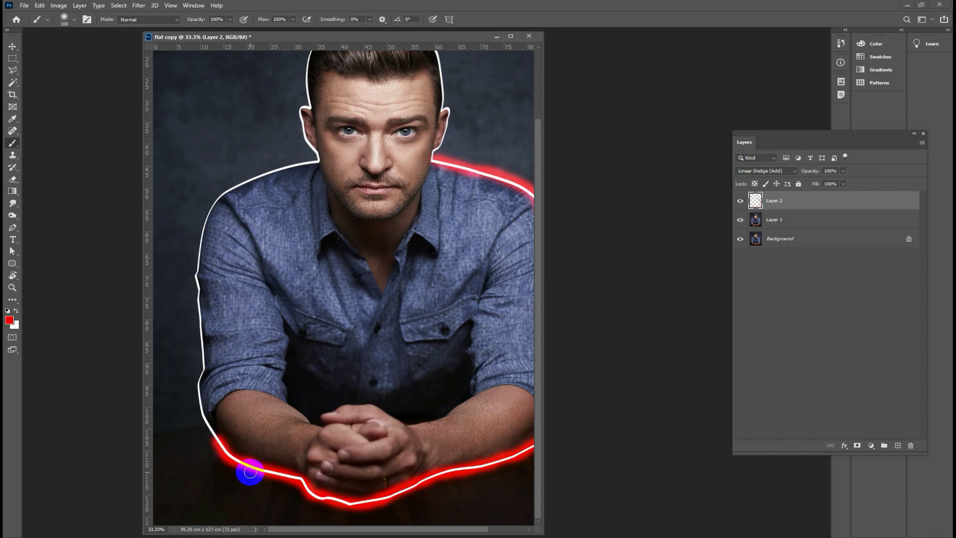
key("ctrl+z")
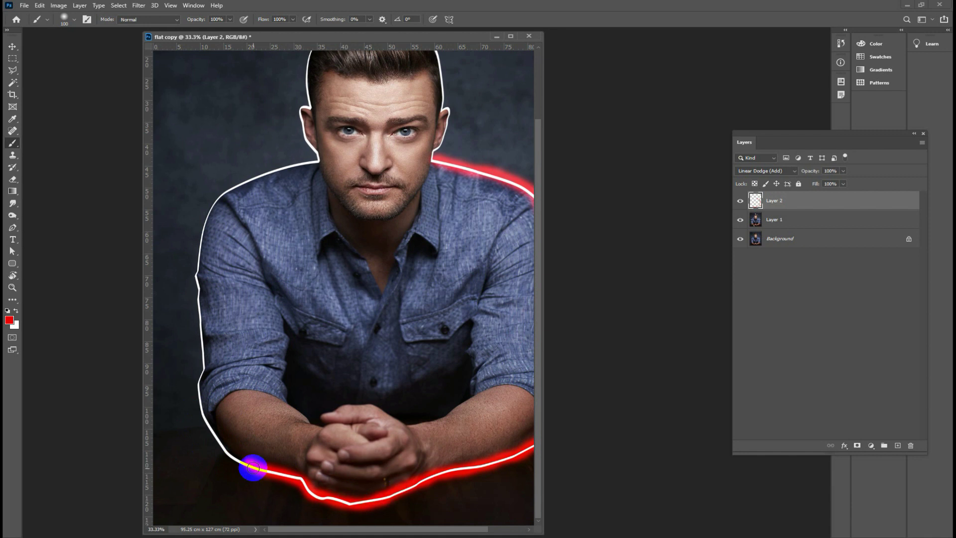
mouse_move(252, 469)
left_mouse_down()
mouse_move(214, 437)
mouse_move(197, 390)
mouse_move(202, 349)
mouse_move(207, 366)
mouse_move(198, 357)
mouse_move(197, 226)
left_mouse_up()
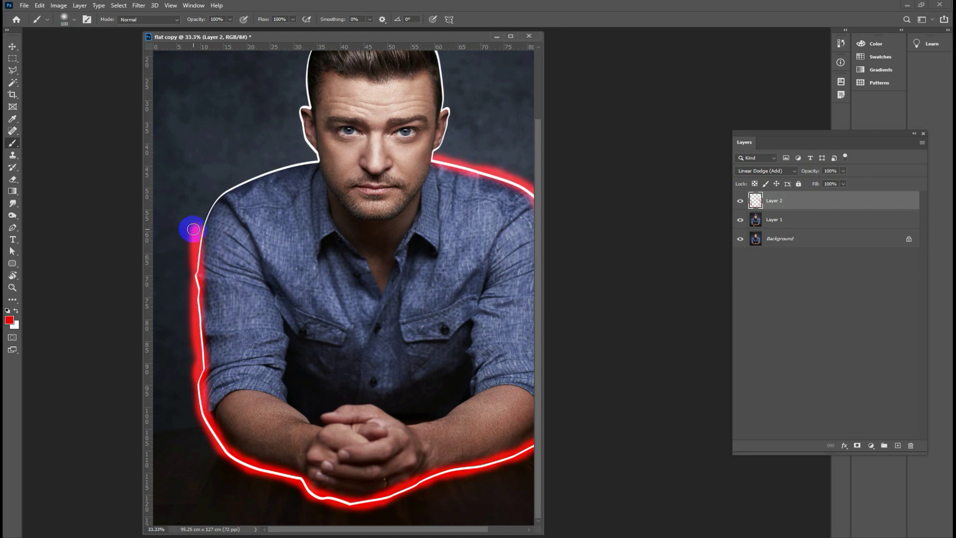
key("ctrl+z")
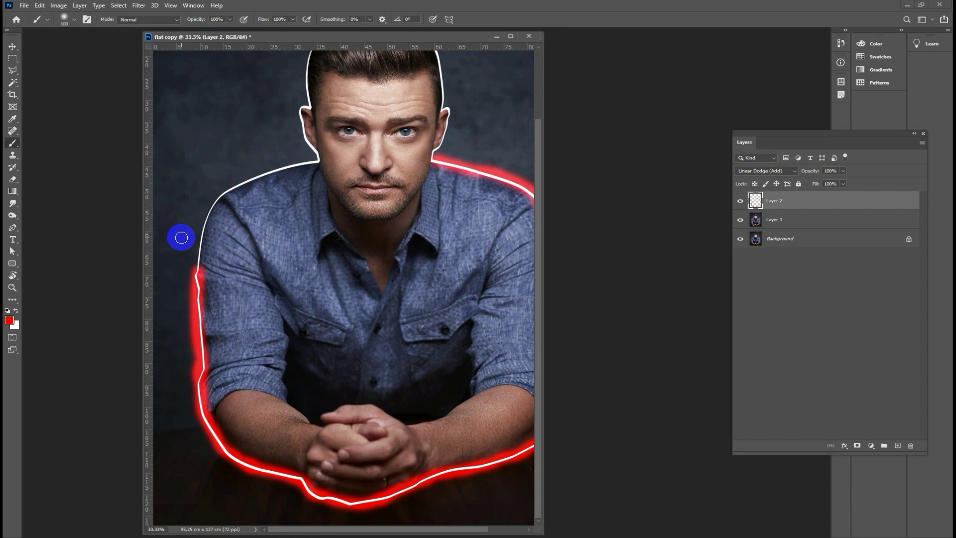
mouse_move(195, 268)
left_mouse_down()
mouse_move(209, 221)
mouse_move(276, 169)
mouse_move(307, 163)
mouse_move(303, 109)
left_mouse_up()
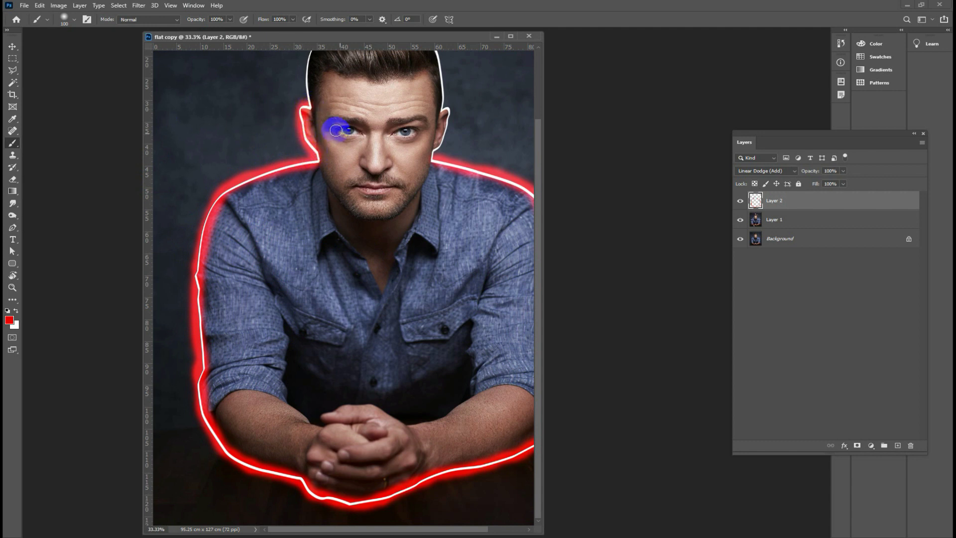
Paint the red glow up around the head, then zoom out to see the whole image.
scroll(321, 172, "up", 3)
scroll(321, 171, "up", 1)
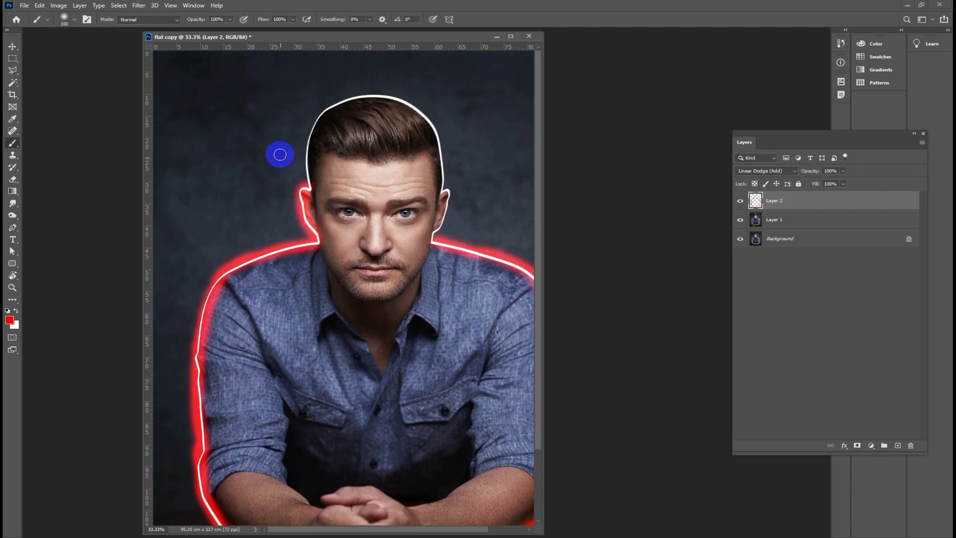
mouse_move(307, 183)
left_mouse_down()
mouse_move(324, 109)
mouse_move(435, 131)
mouse_move(444, 245)
left_mouse_up()
key("ctrl+minus")
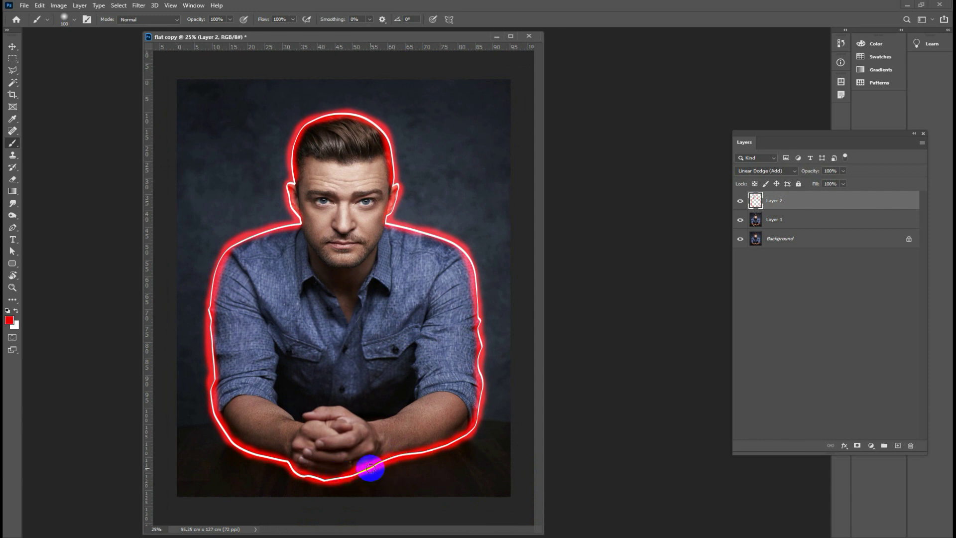
Reinforce the glow from the head top over the right shoulder and down the right arm.
left_click_drag(476, 423, 490, 373)
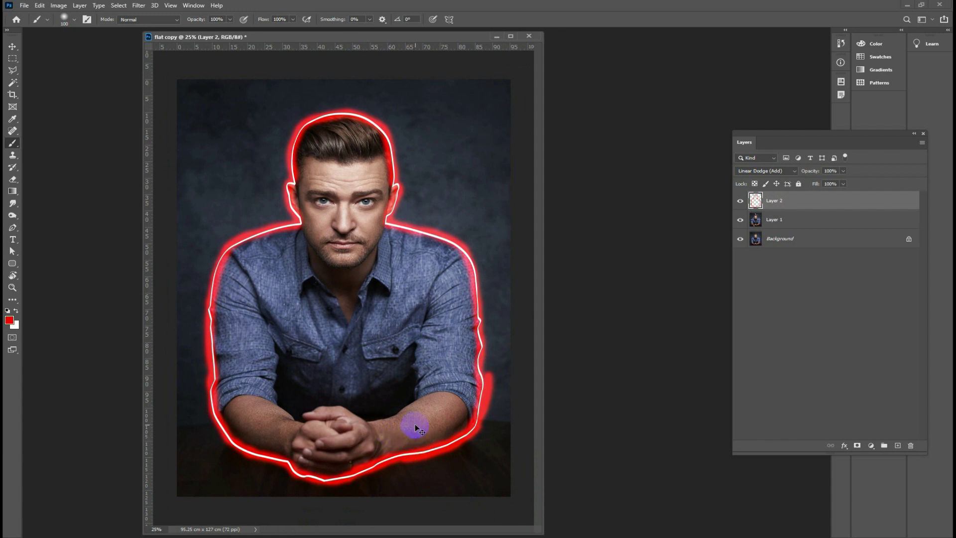
key("ctrl+z")
left_click_drag(480, 356, 459, 430)
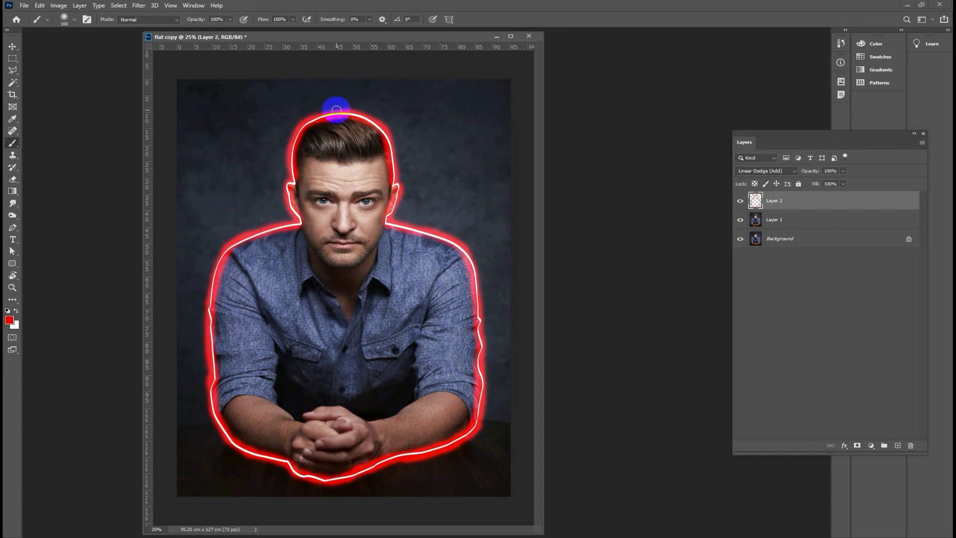
left_click_drag(340, 112, 408, 215)
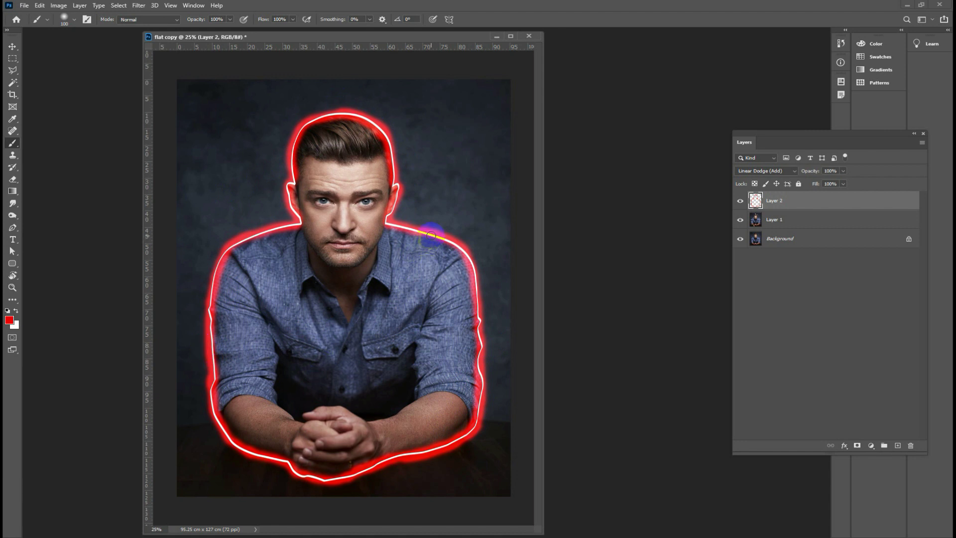
mouse_move(421, 232)
left_mouse_down()
mouse_move(463, 252)
mouse_move(476, 309)
left_mouse_up()
Apply Gaussian Blur to the glow layer, adjusting the radius and toggling Preview to compare.
left_click(139, 6)
mouse_move(149, 110)
left_click(286, 145)
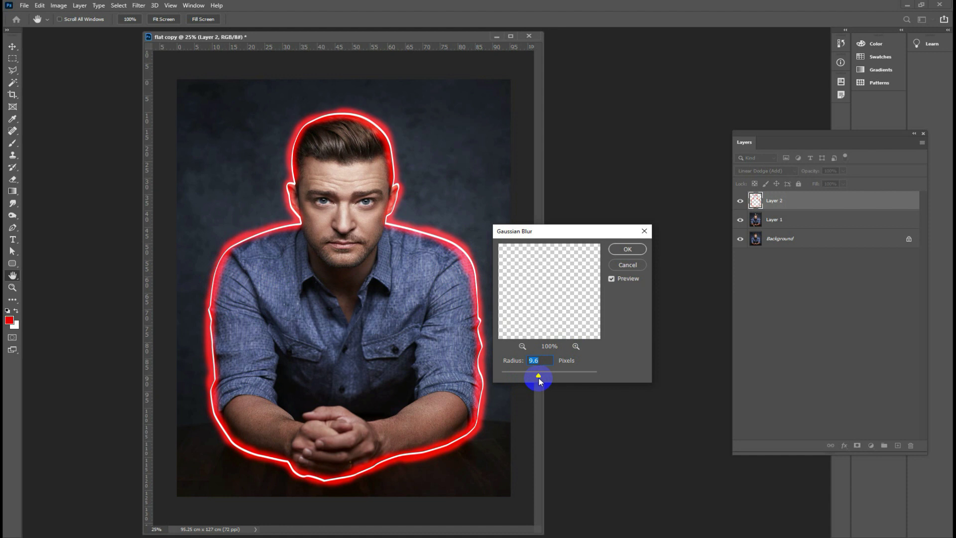
mouse_move(539, 376)
left_mouse_down()
mouse_move(568, 377)
mouse_move(549, 379)
left_mouse_up()
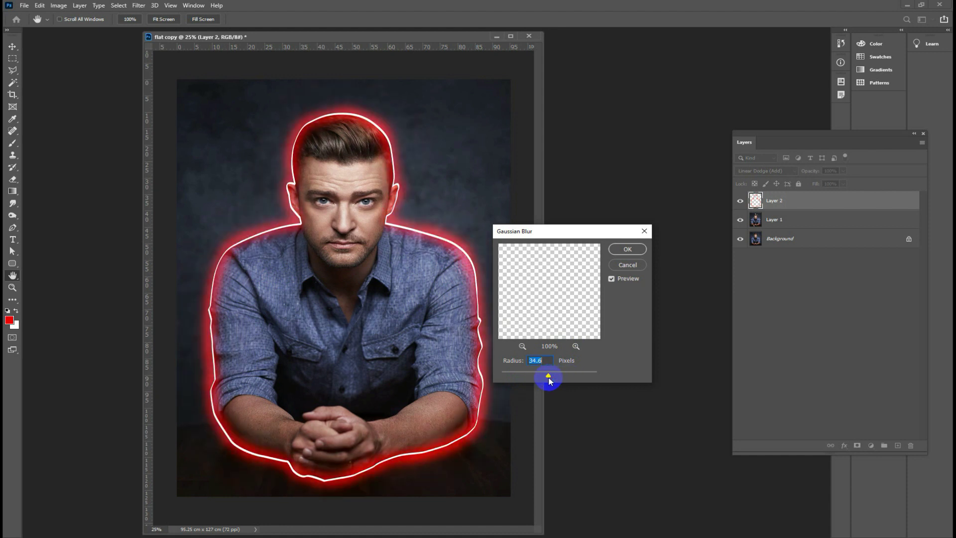
left_click_drag(542, 377, 560, 376)
left_click(612, 280)
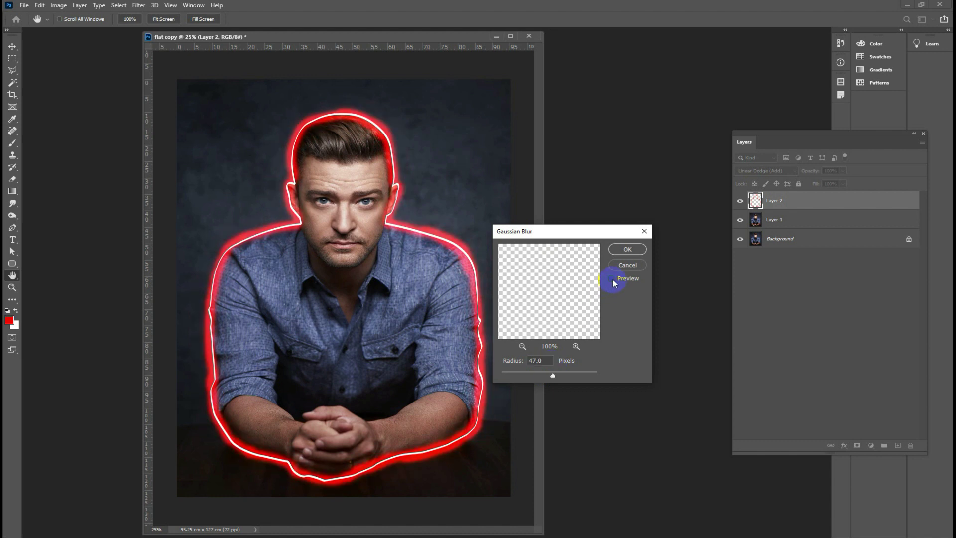
left_click(613, 278)
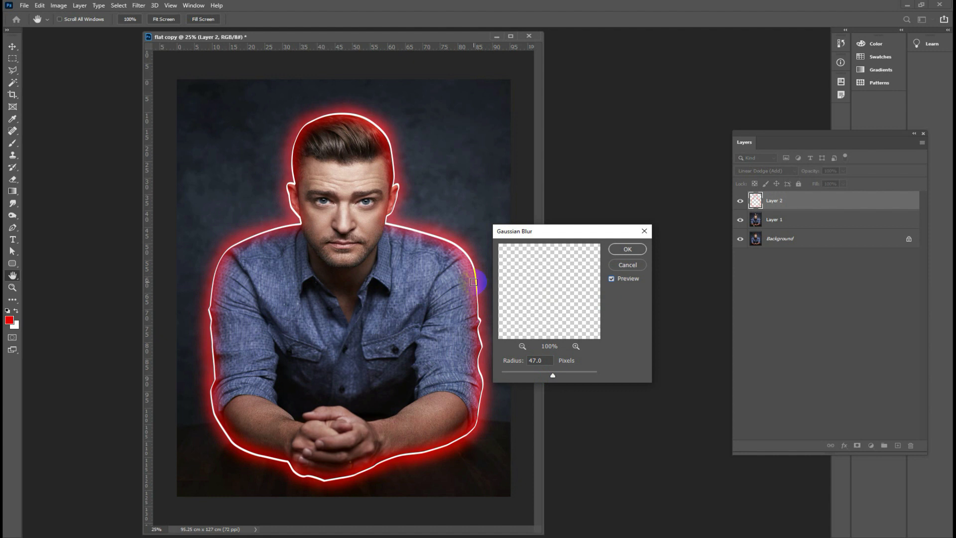
Try a 40 px blur radius, then settle on 35 pixels.
double_click(539, 362)
type("40")
left_click(617, 284)
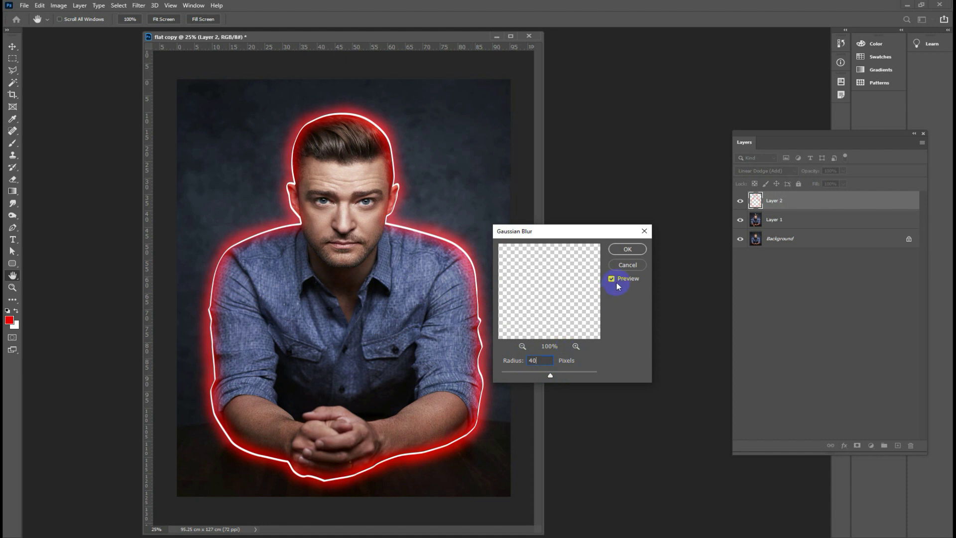
left_click(612, 280)
left_click(612, 279)
left_click(627, 251)
mouse_move(545, 360)
left_mouse_down()
mouse_move(516, 360)
mouse_move(550, 375)
left_mouse_up()
Confirm the blur, then add a new Layer 3 blended as Linear Dodge (Add).
left_click(616, 251)
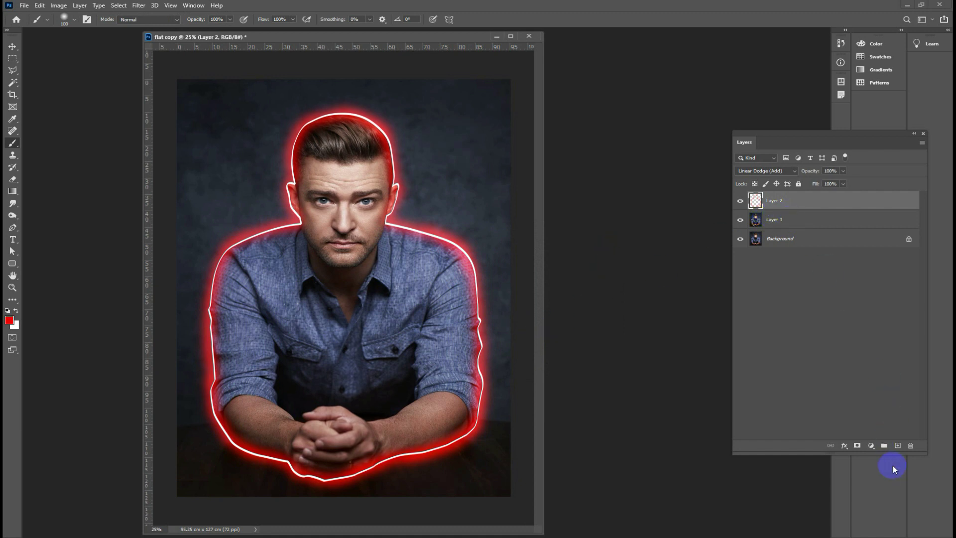
left_click(894, 445)
left_click(748, 171)
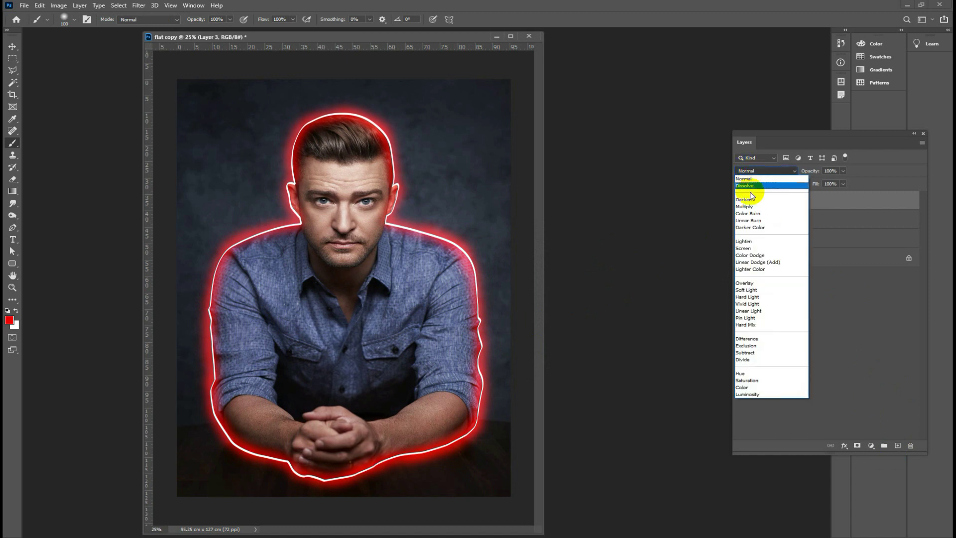
left_click(760, 263)
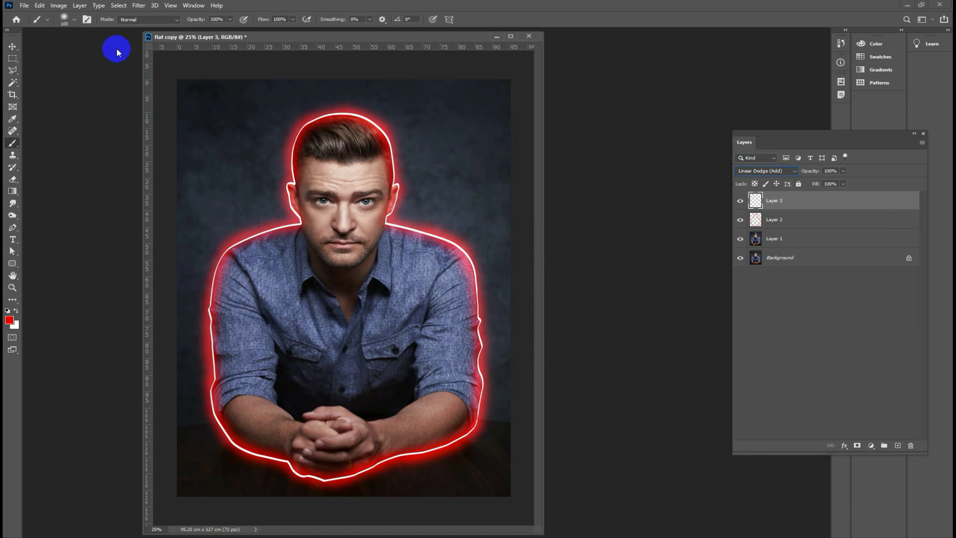
Enlarge the brush to 800 px, then 300 px, undoing trial red strokes over the head.
left_click(73, 19)
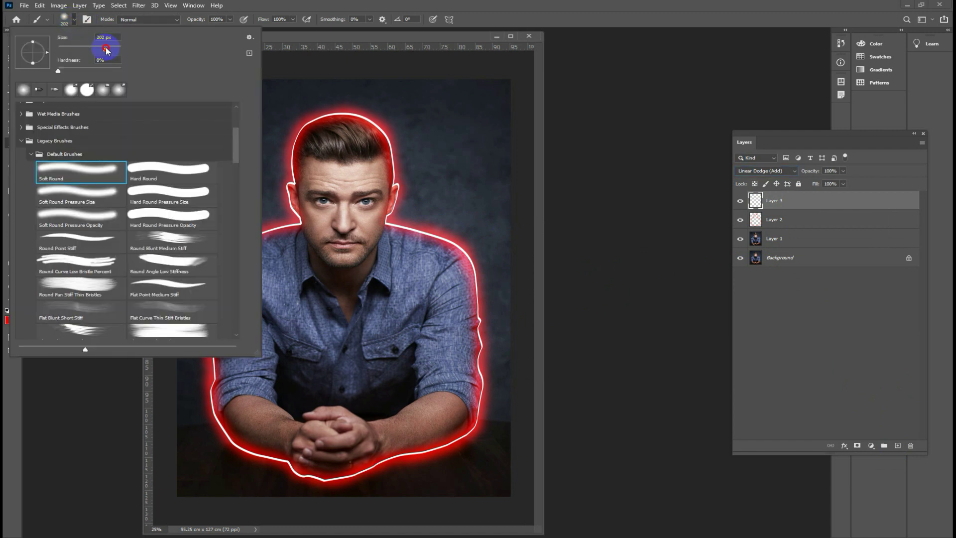
left_click_drag(107, 50, 138, 49)
left_click(321, 9)
left_click_drag(310, 199, 315, 193)
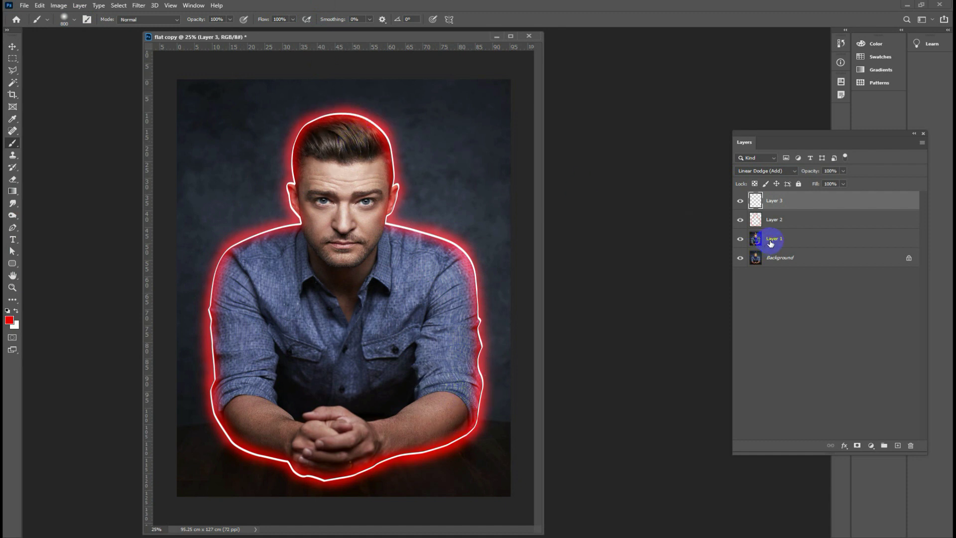
mouse_move(363, 139)
left_mouse_down()
mouse_move(390, 173)
mouse_move(399, 164)
left_mouse_up()
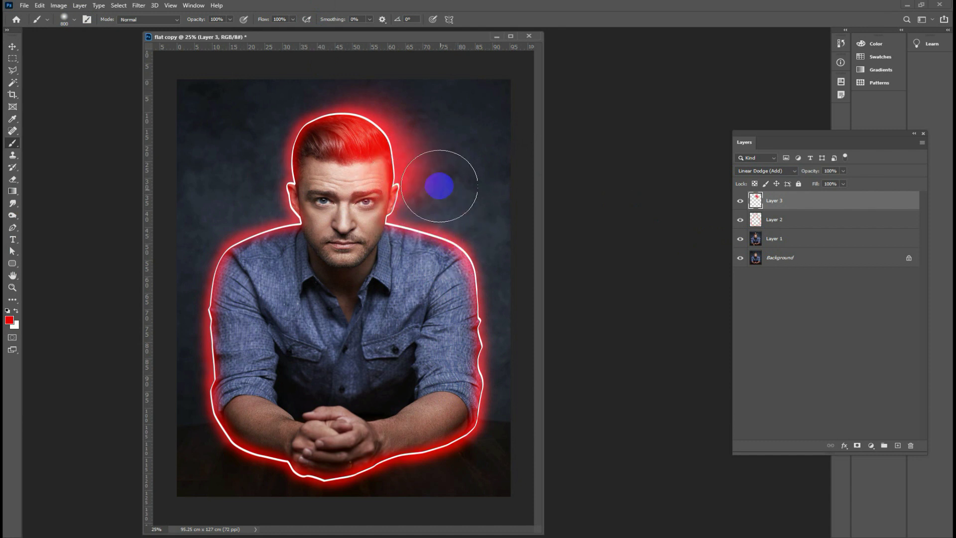
key("ctrl+z")
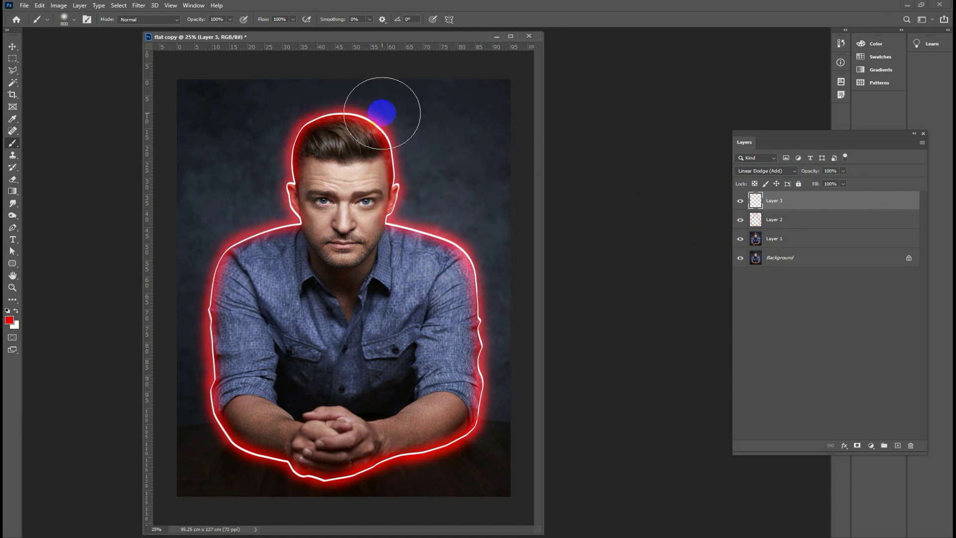
key("bracketleft")
key("bracketleft")
key("bracketleft")
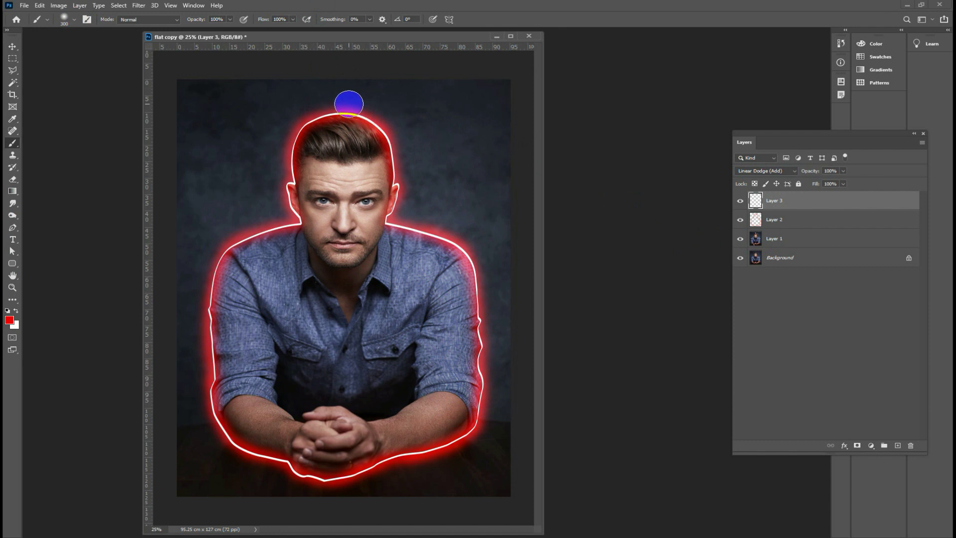
left_click_drag(349, 98, 404, 137)
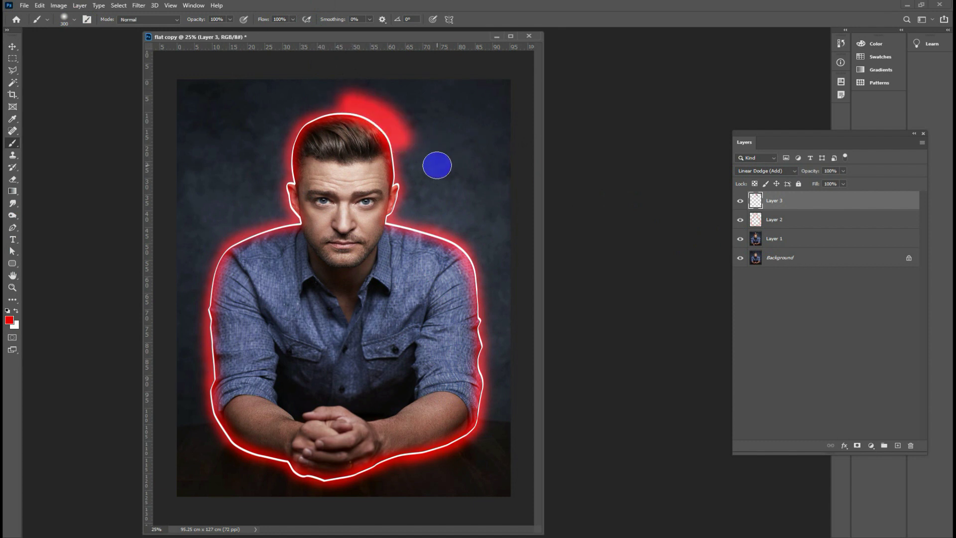
key("ctrl+z")
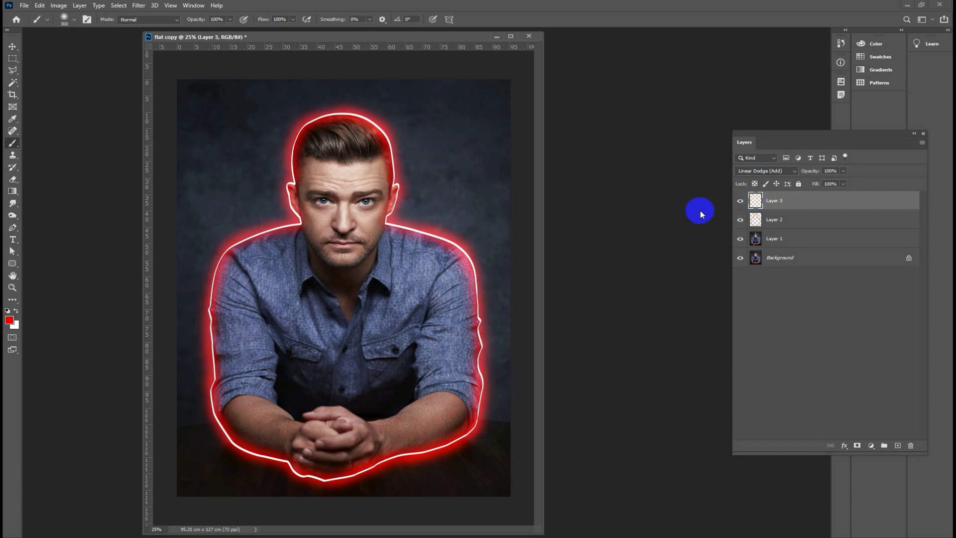
Lower brush opacity to 48% and undo a trial glow stroke above the head.
left_click(230, 19)
left_click(209, 30)
left_click(250, 6)
mouse_move(367, 105)
left_mouse_down()
mouse_move(406, 157)
mouse_move(412, 208)
mouse_move(463, 235)
mouse_move(493, 288)
mouse_move(493, 392)
mouse_move(470, 444)
left_mouse_up()
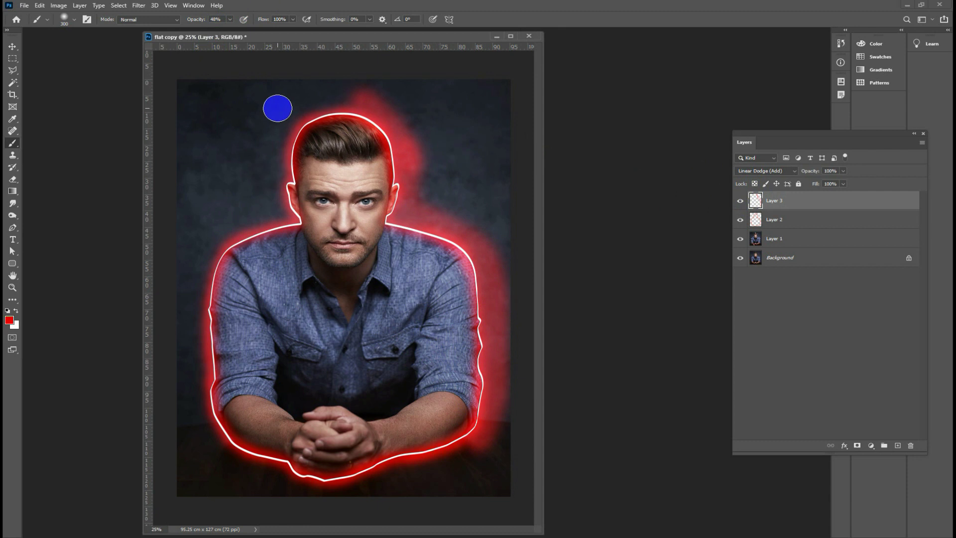
key("ctrl+z")
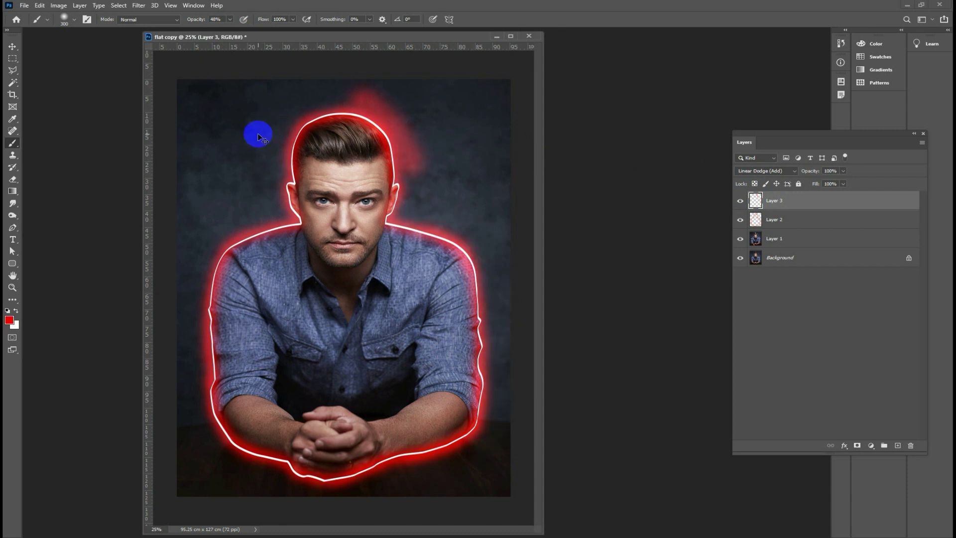
key("ctrl+z")
Paint trial glow strokes on Layer 3 around the head and arm, then undo them.
left_click_drag(232, 245, 244, 247)
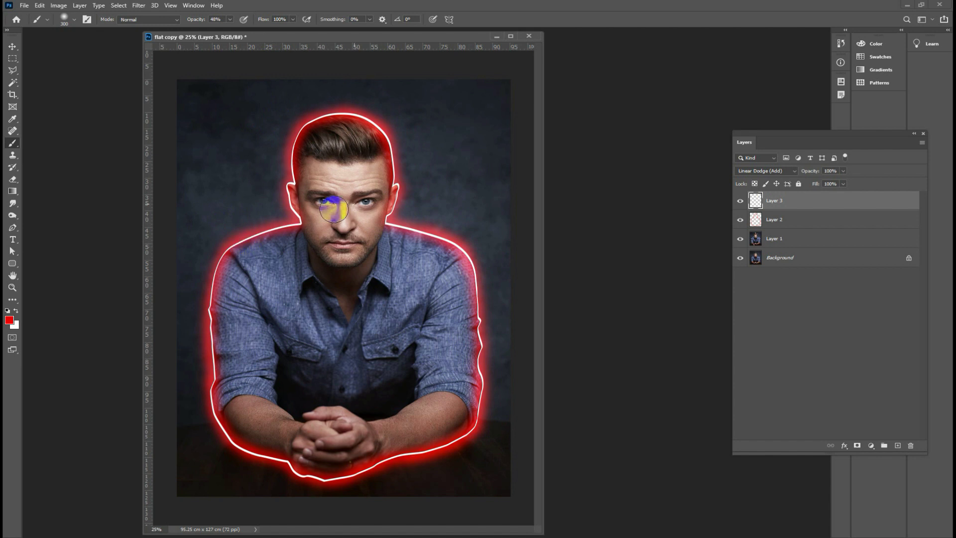
left_click(757, 246)
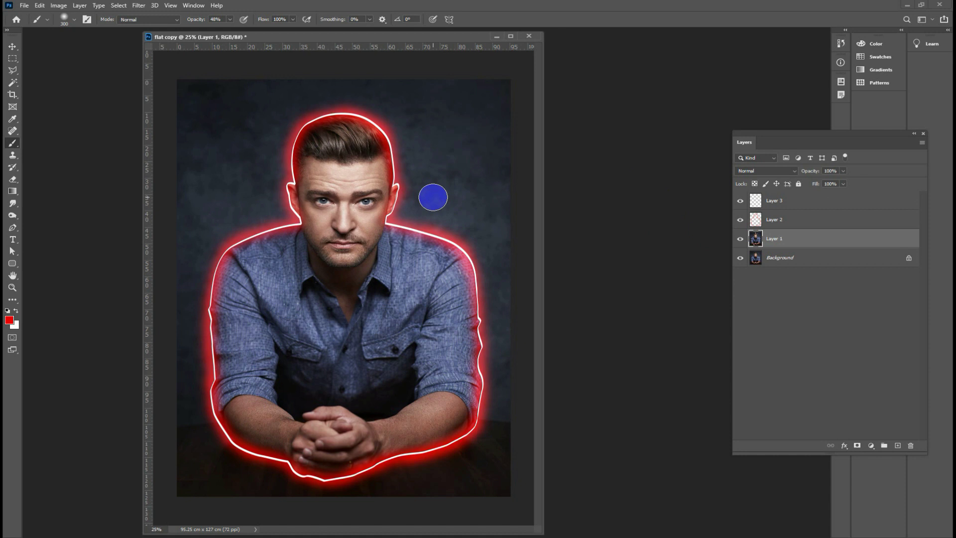
key("alt+bracketright")
key("alt+bracketright")
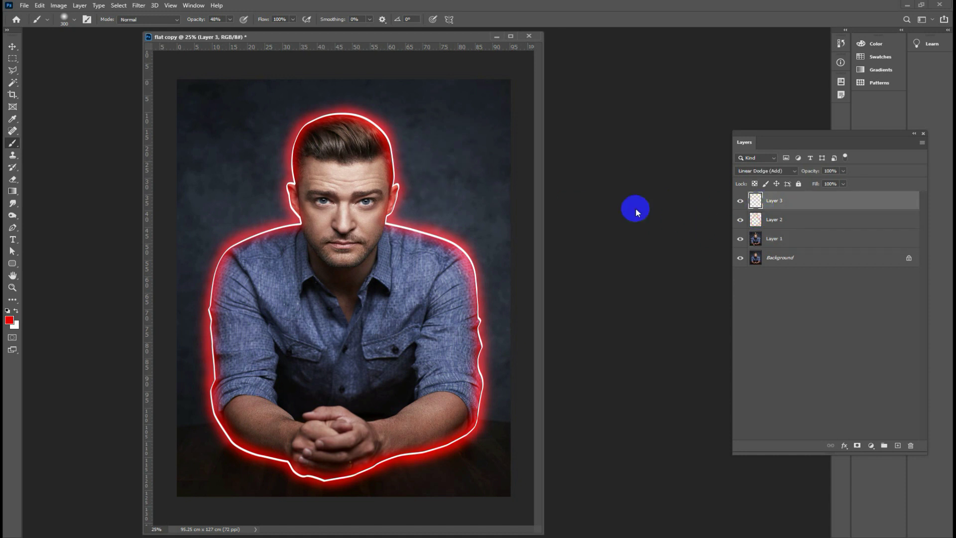
left_click_drag(426, 165, 467, 244)
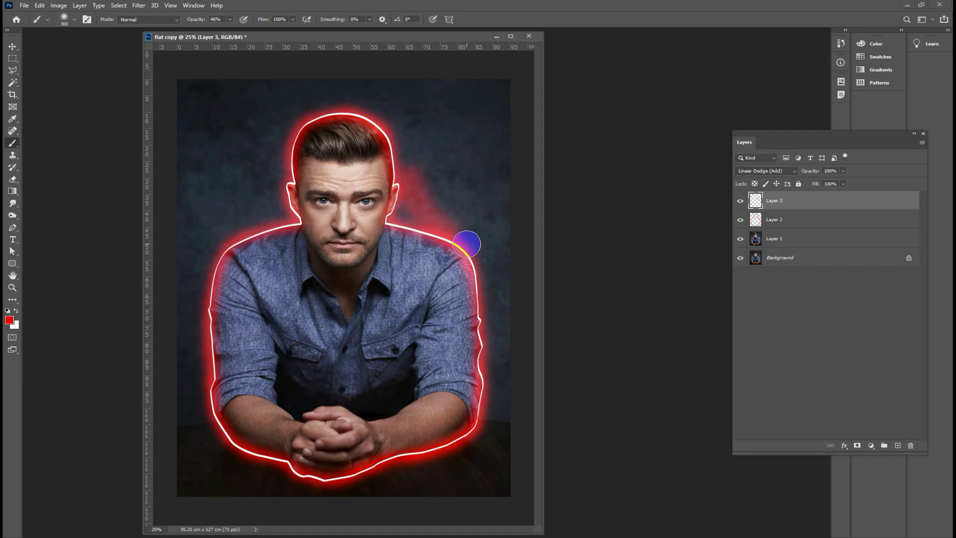
mouse_move(427, 213)
left_mouse_down()
mouse_move(481, 449)
mouse_move(371, 488)
mouse_move(234, 470)
mouse_move(185, 386)
mouse_move(179, 332)
left_mouse_up()
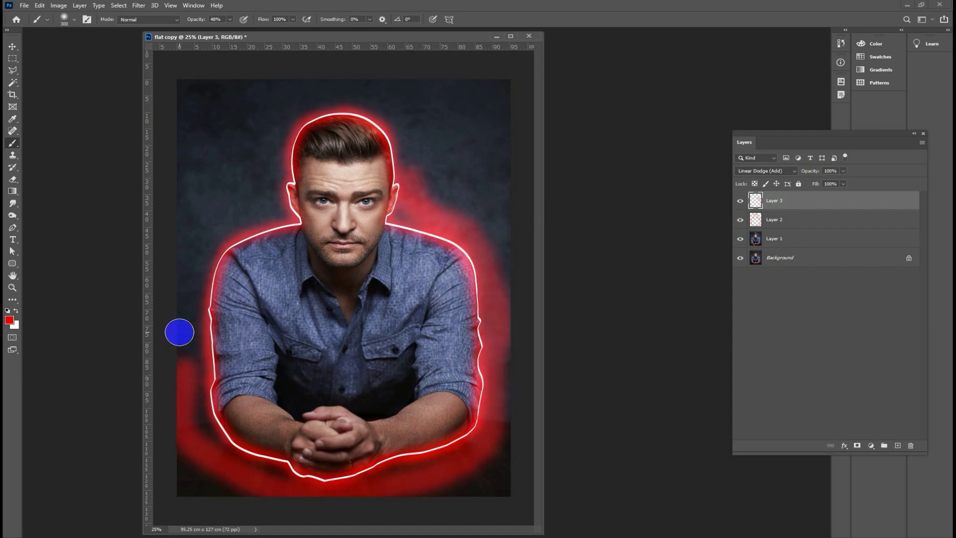
key("ctrl+z")
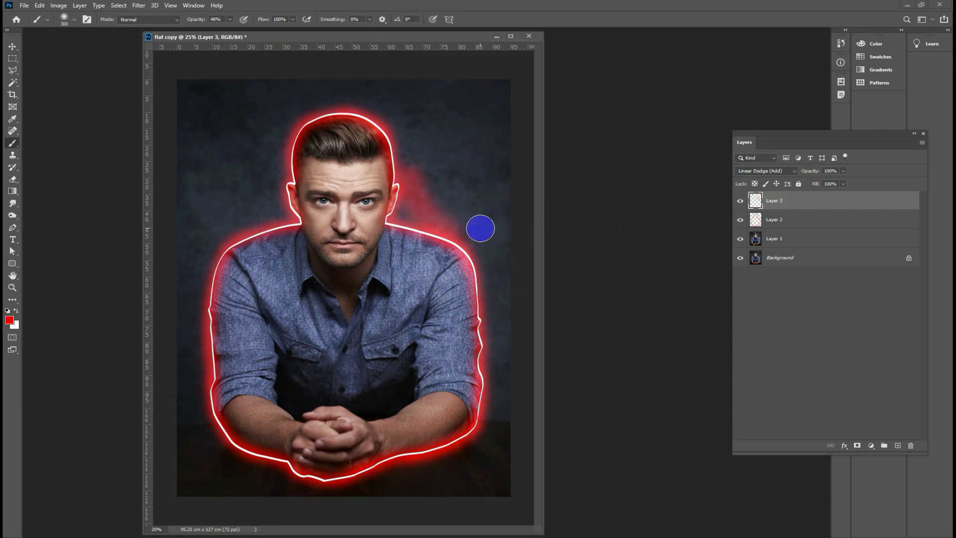
key("ctrl+z")
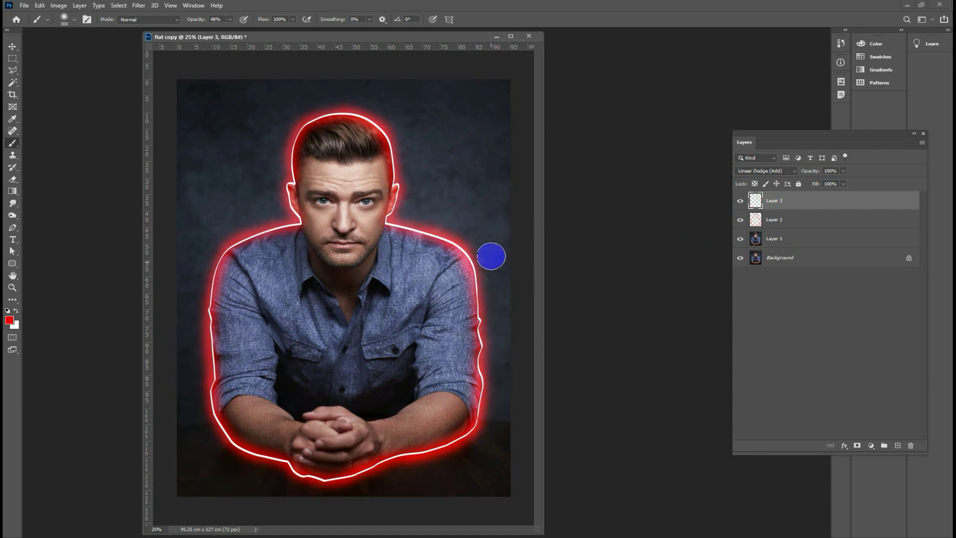
Switch between Layer 1 and Layer 2, then start a pen path on the shoulder outline.
left_click(457, 246)
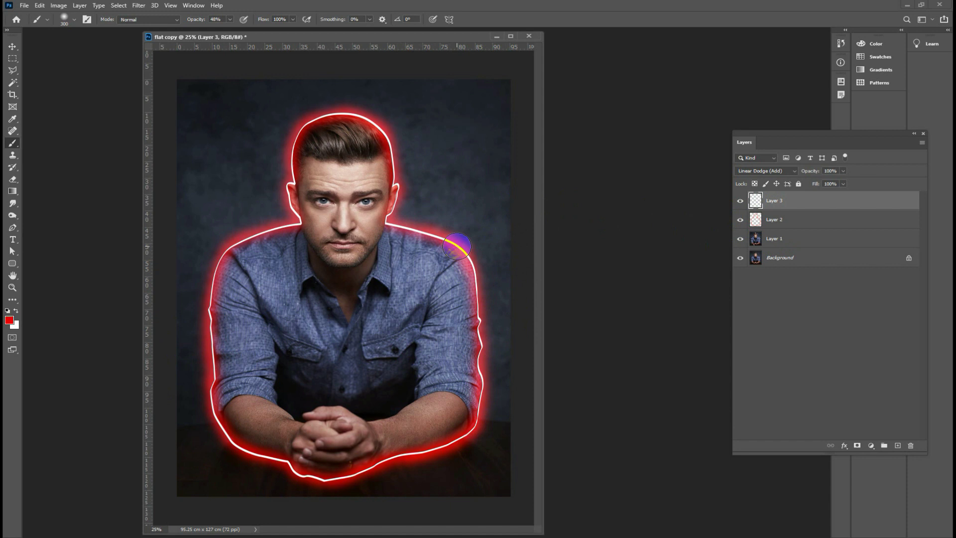
left_click(759, 242)
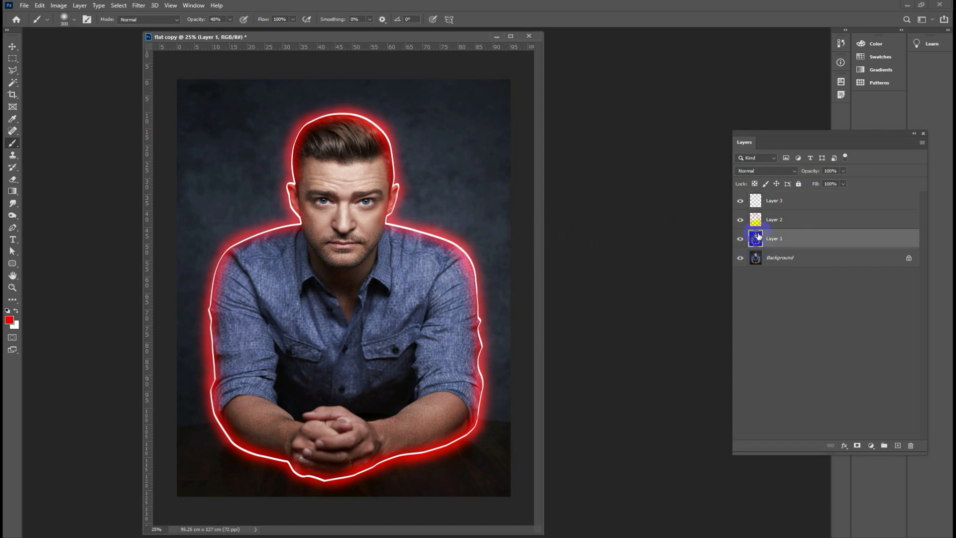
left_click(758, 223)
left_click(756, 242)
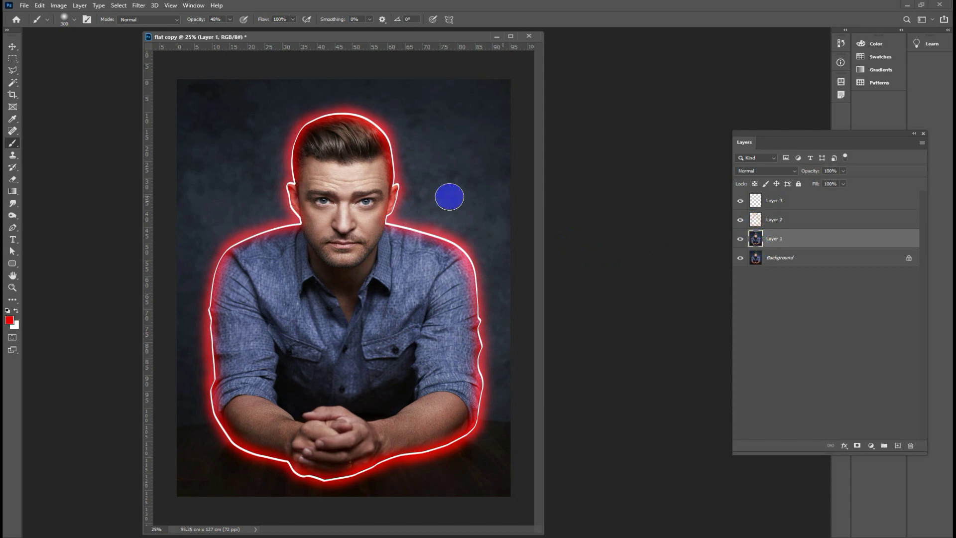
left_click(12, 228)
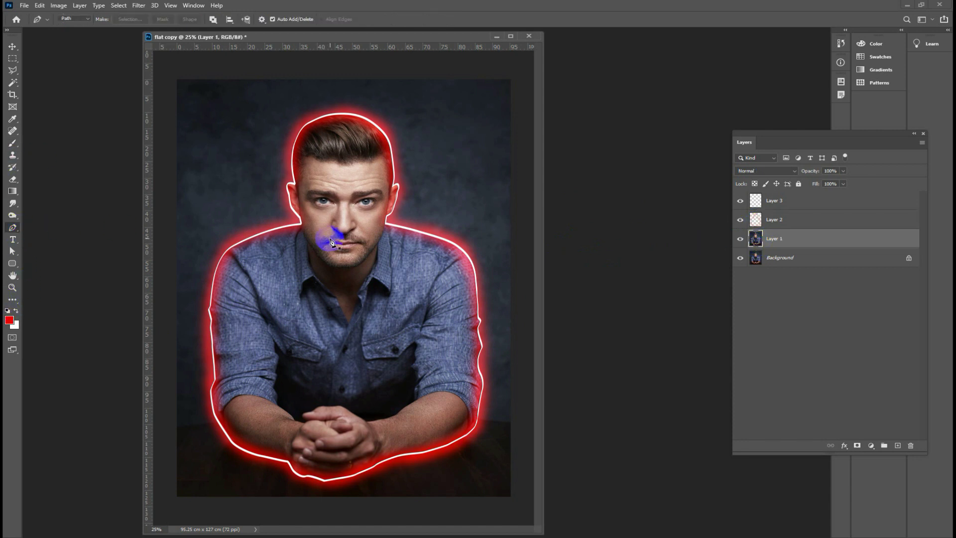
left_click(259, 231)
Make Layer 2 active and select the shoulder outline path with path selection.
left_click(757, 220)
left_click(400, 227)
left_click(4, 93)
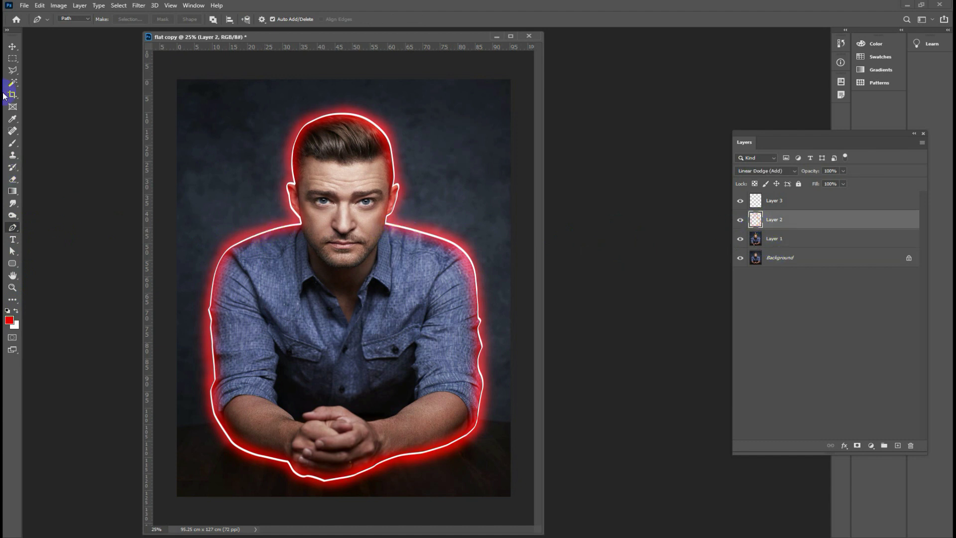
left_click(756, 240)
left_click(755, 220)
left_click(5, 251)
left_click(227, 258)
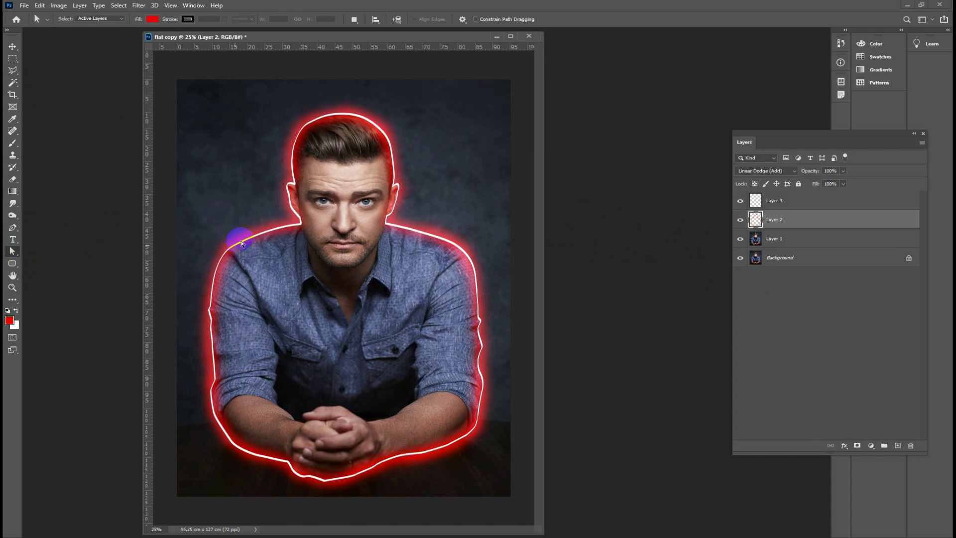
Toggle Layer 2's visibility, leaving it visible and active so the red glow shows.
left_click(741, 220)
left_click(740, 219)
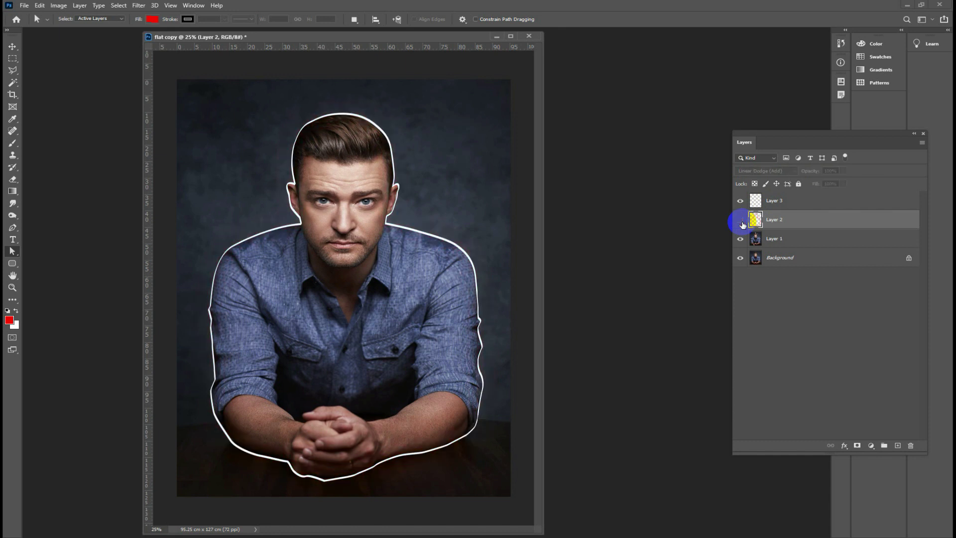
left_click(475, 279)
left_click(754, 238)
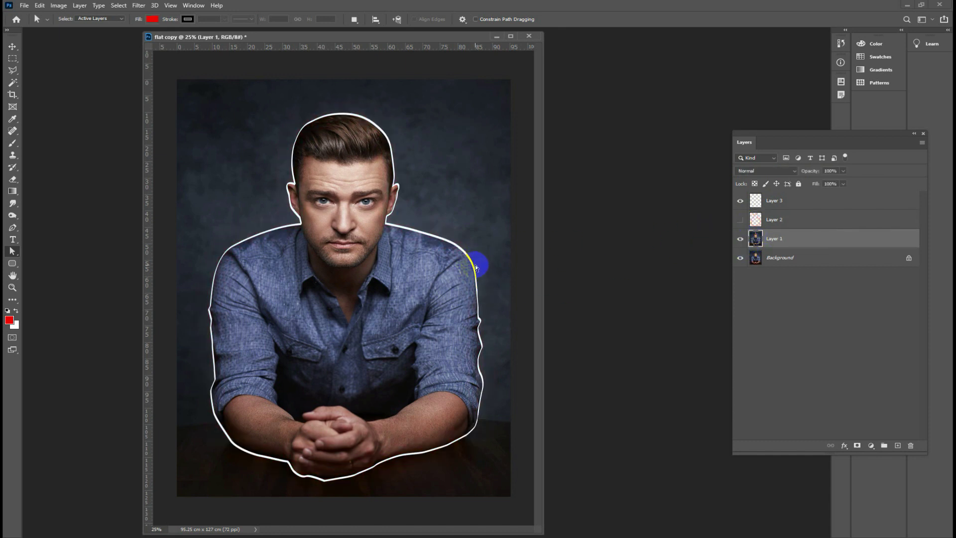
left_click(752, 224)
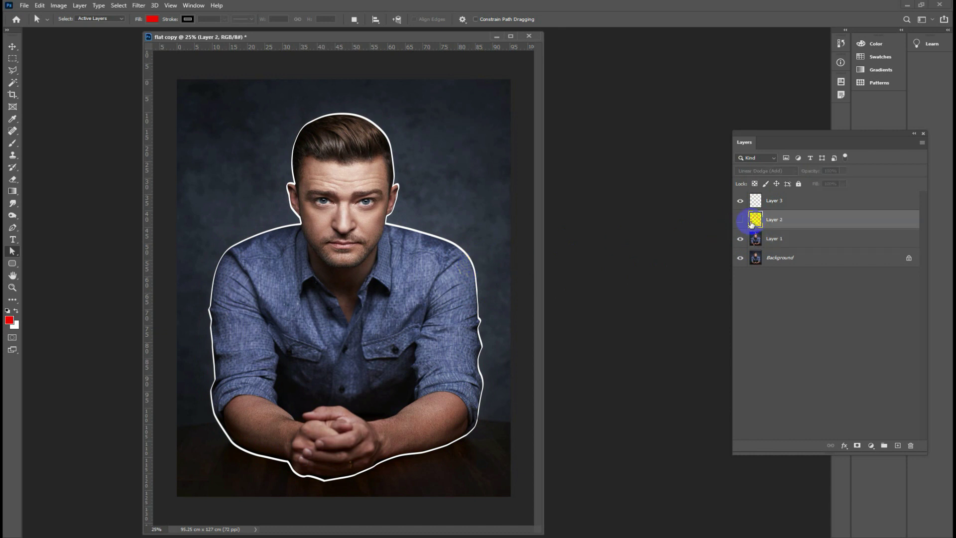
left_click(741, 221)
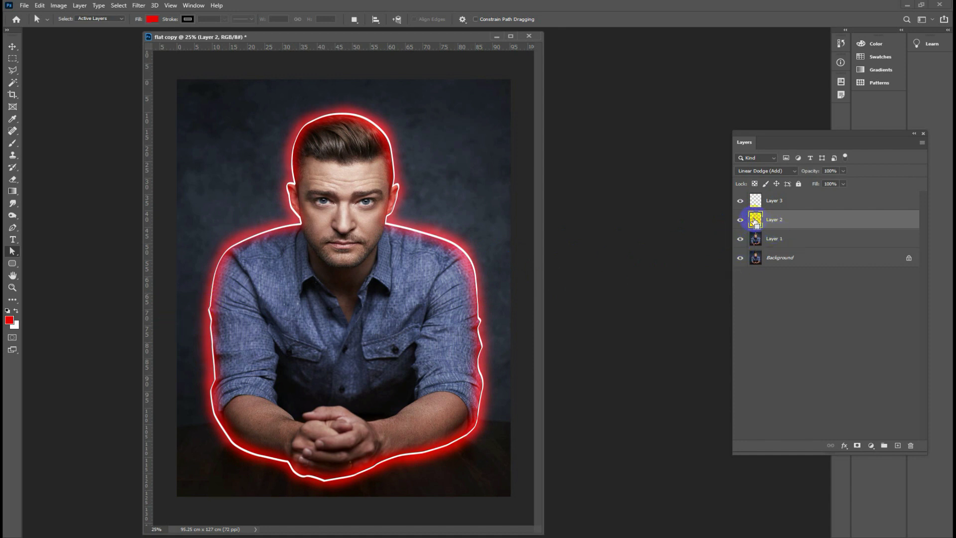
left_click(755, 224, "ctrl")
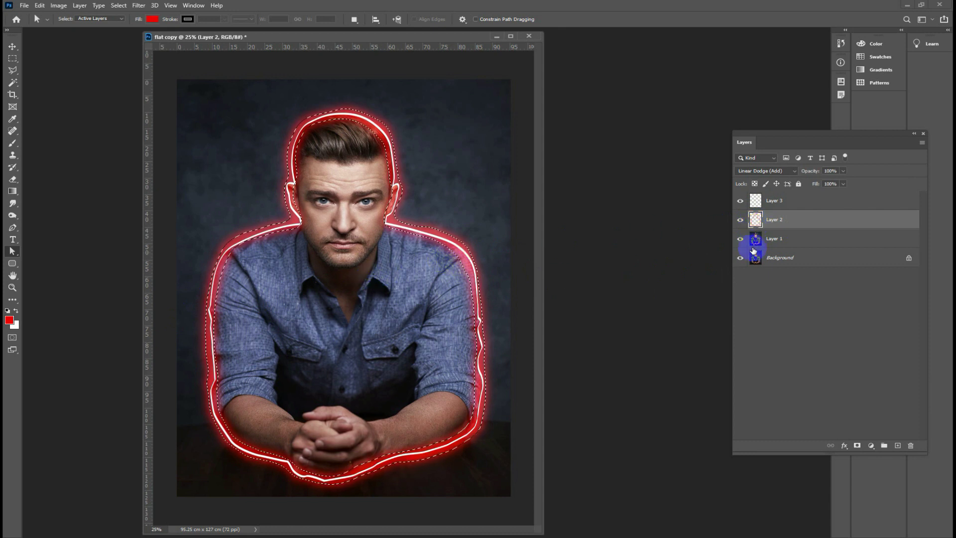
key("ctrl+d")
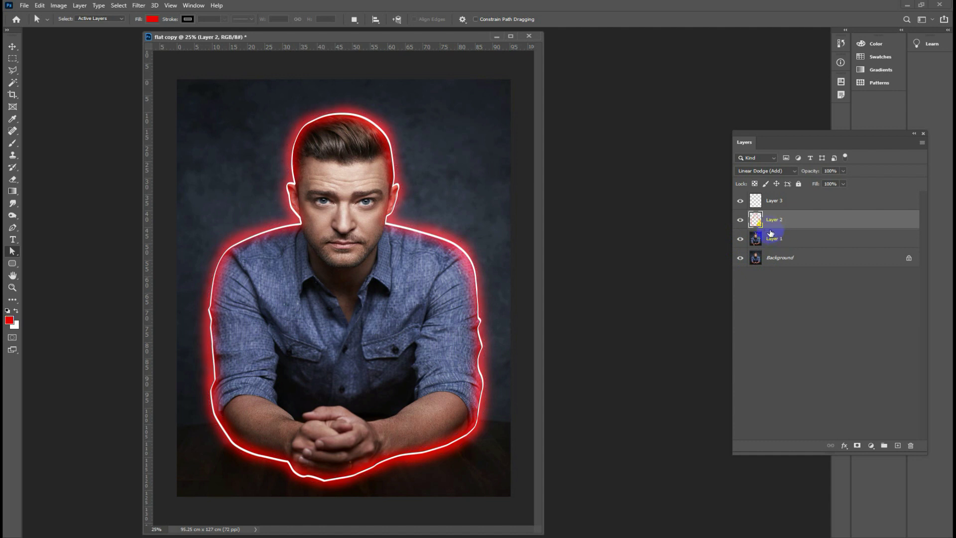
left_click(740, 201)
left_click(740, 220)
left_click(739, 221)
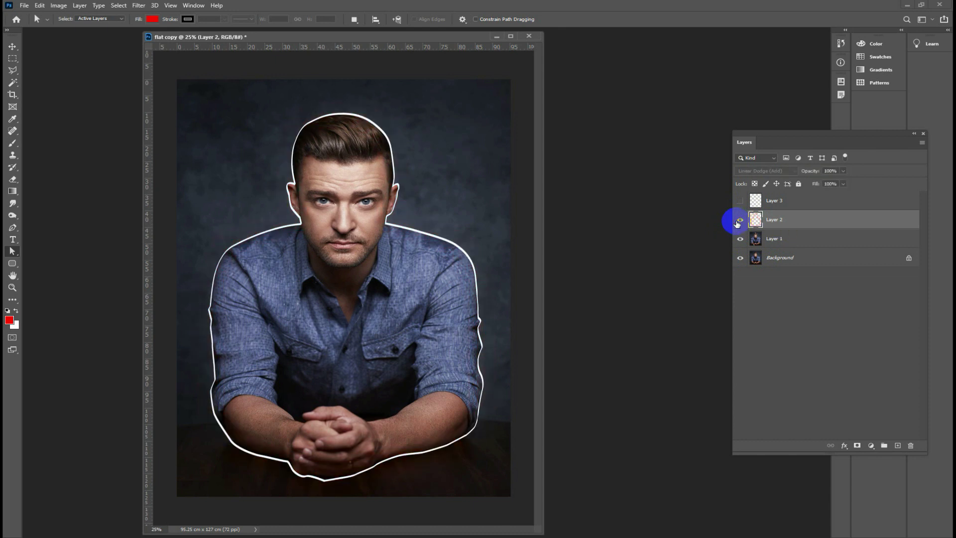
left_click(740, 221)
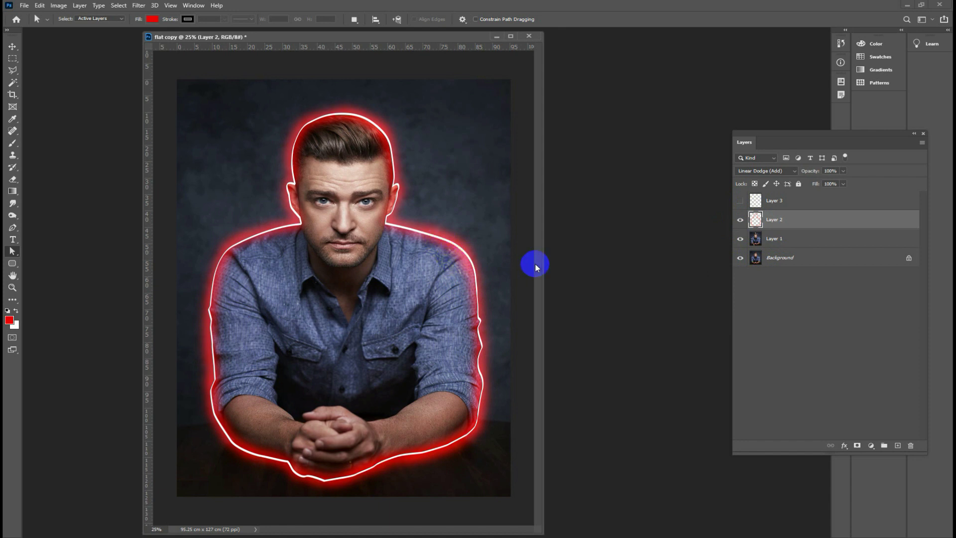
left_click(740, 221)
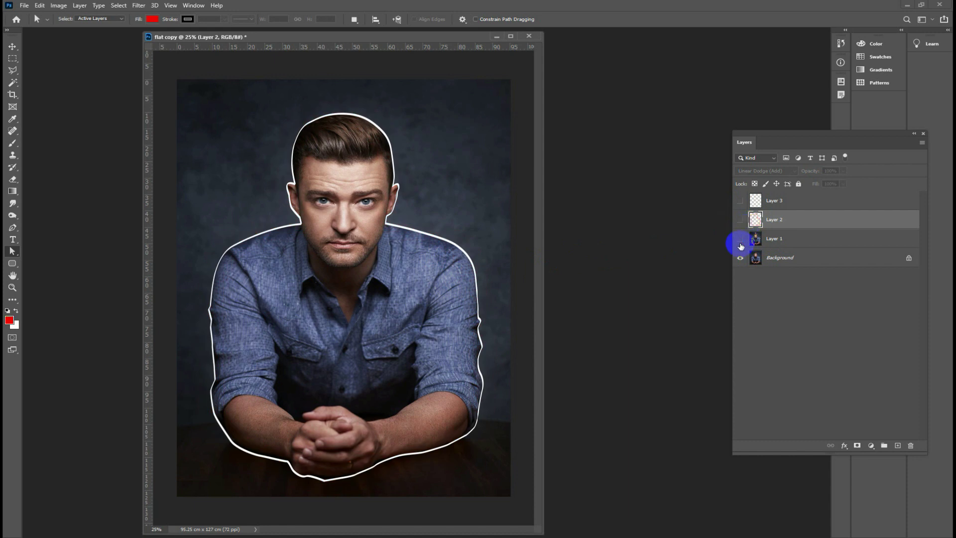
left_click(740, 239)
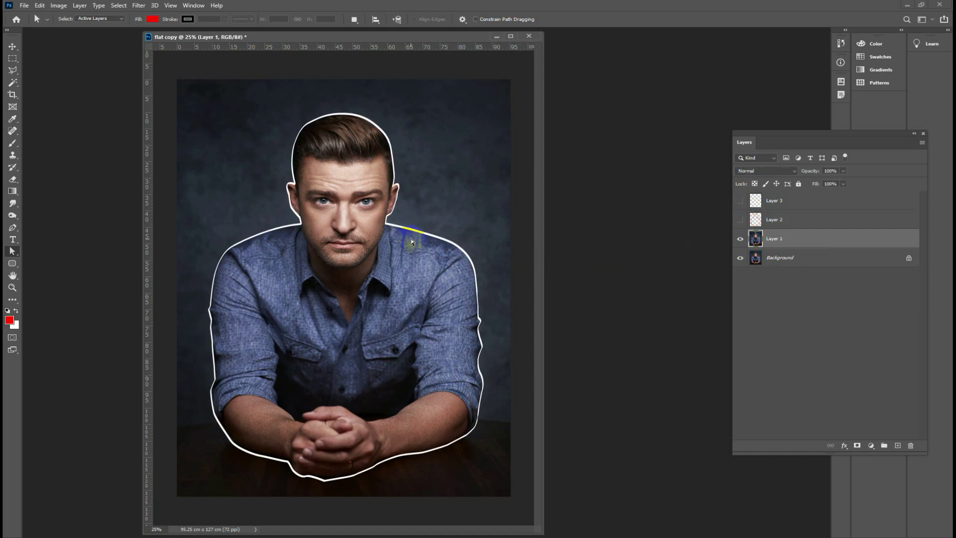
left_click(756, 221)
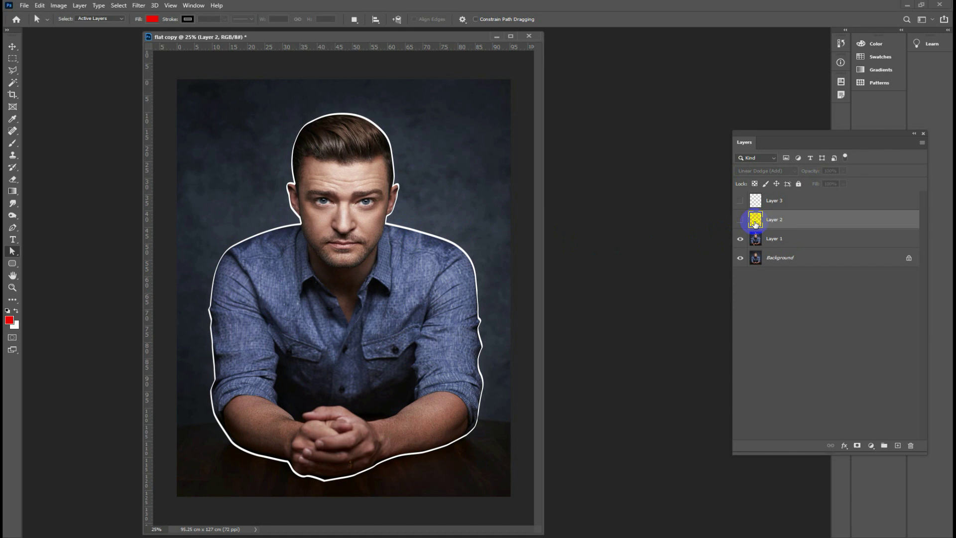
left_click(741, 221)
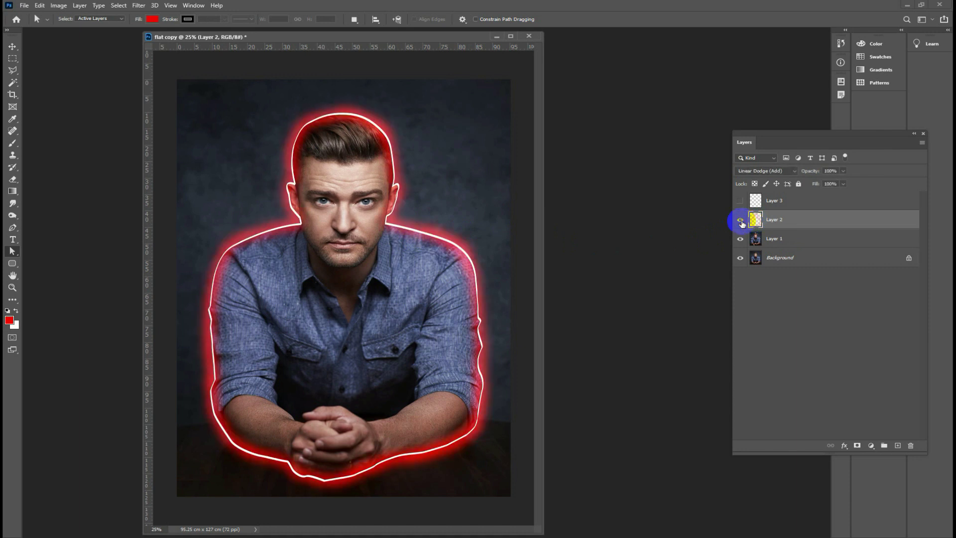
left_click(756, 240)
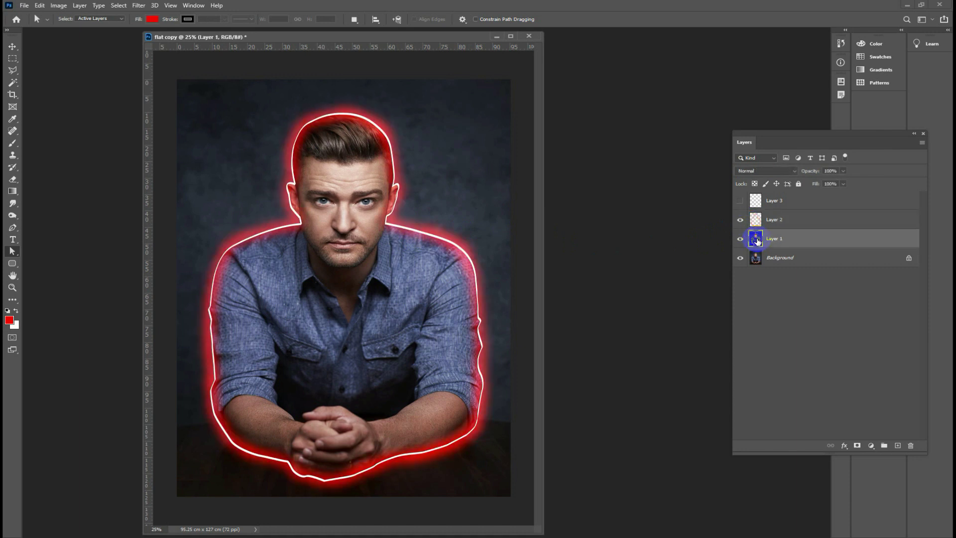
left_click(755, 241, "ctrl")
left_click(755, 221)
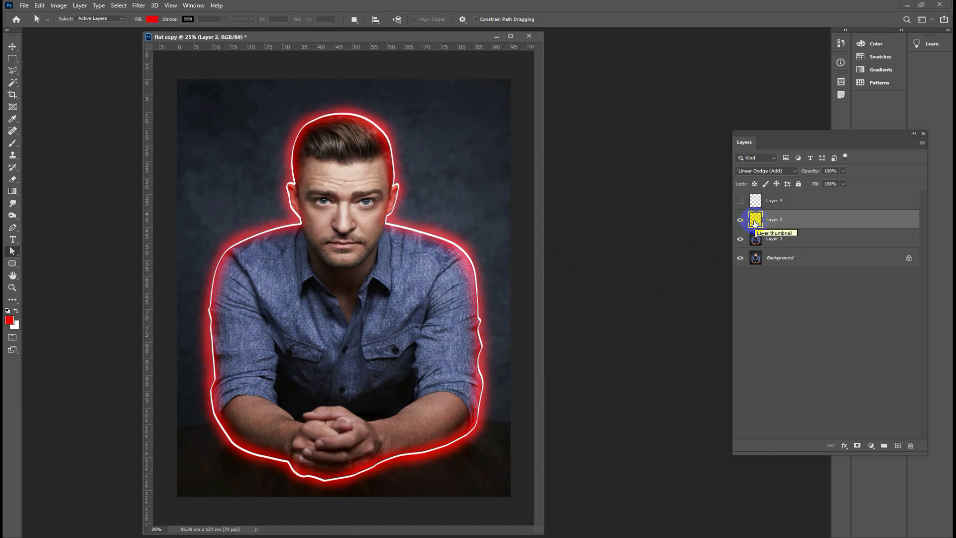
left_click(766, 199)
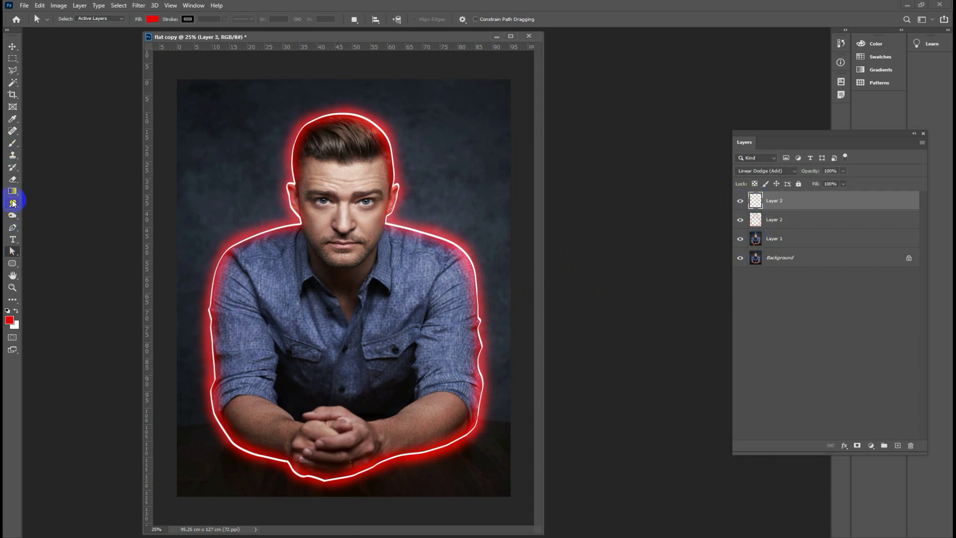
Brush red haze right of the neck, down the left shoulder and arm, and up past the head.
left_click(11, 148)
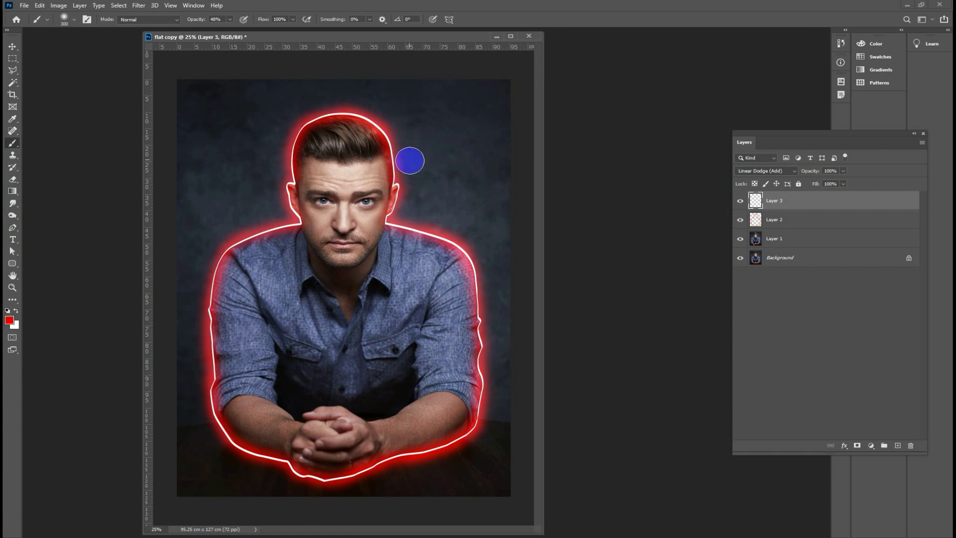
mouse_move(413, 153)
left_mouse_down()
mouse_move(417, 213)
mouse_move(416, 188)
mouse_move(410, 204)
mouse_move(493, 252)
mouse_move(503, 354)
mouse_move(482, 439)
mouse_move(403, 468)
left_mouse_up()
mouse_move(275, 211)
left_mouse_down()
mouse_move(202, 252)
mouse_move(192, 348)
mouse_move(207, 414)
mouse_move(234, 454)
mouse_move(360, 488)
mouse_move(401, 478)
left_mouse_up()
mouse_move(252, 222)
left_mouse_down()
mouse_move(288, 134)
mouse_move(345, 103)
mouse_move(411, 160)
mouse_move(368, 112)
left_mouse_up()
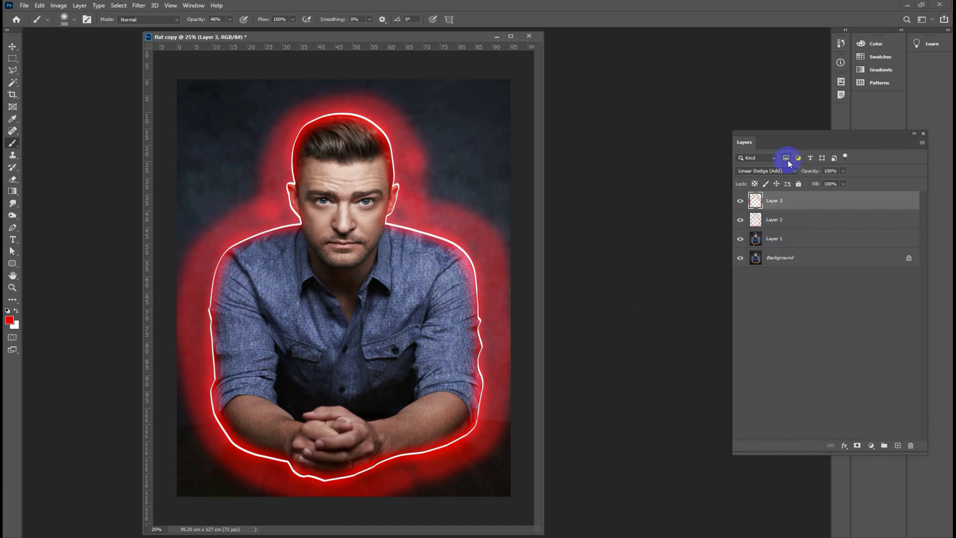
left_click(777, 171)
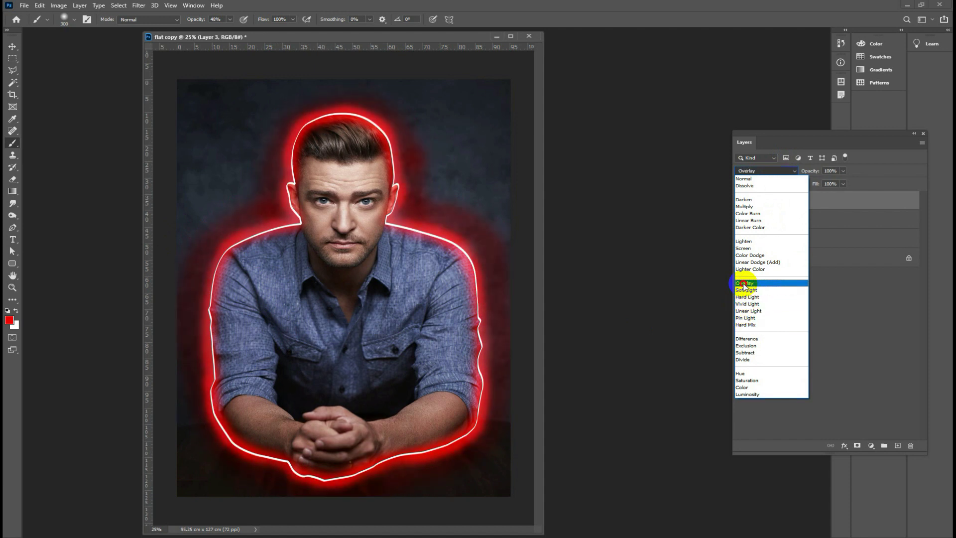
left_click(744, 283)
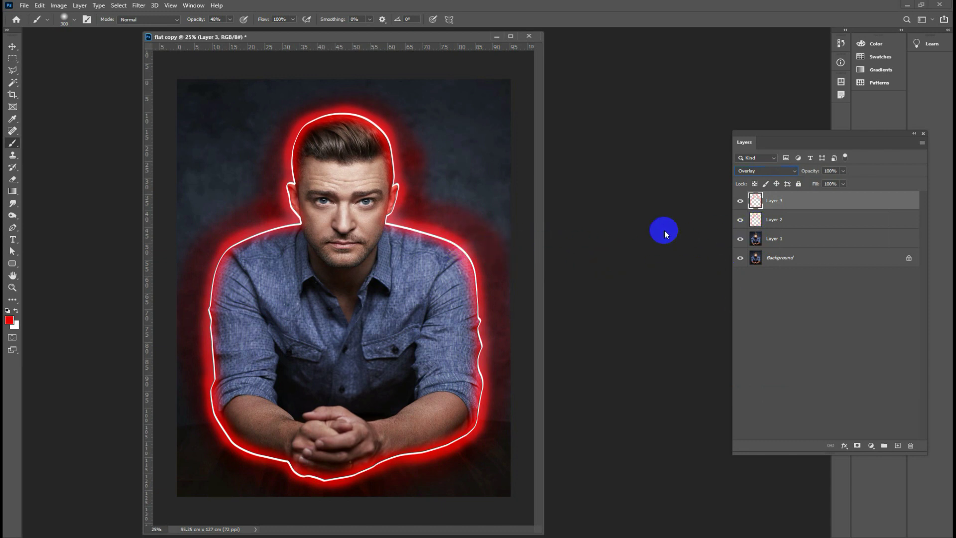
left_click(773, 178)
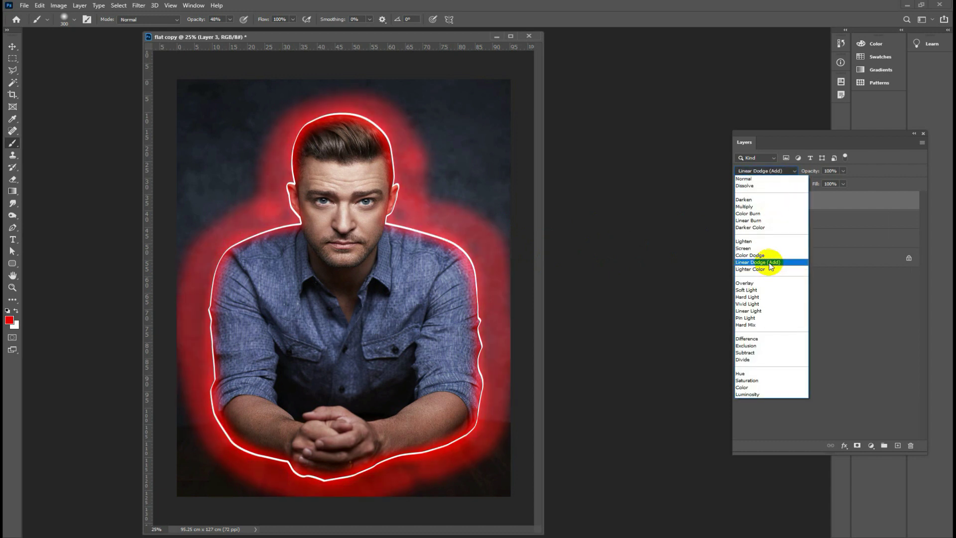
left_click(771, 266)
left_click(763, 174)
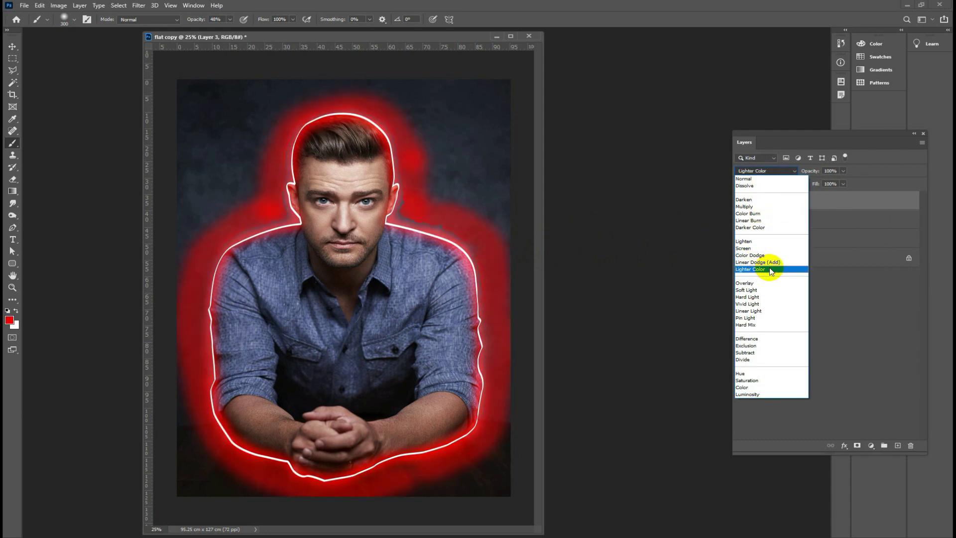
left_click(773, 263)
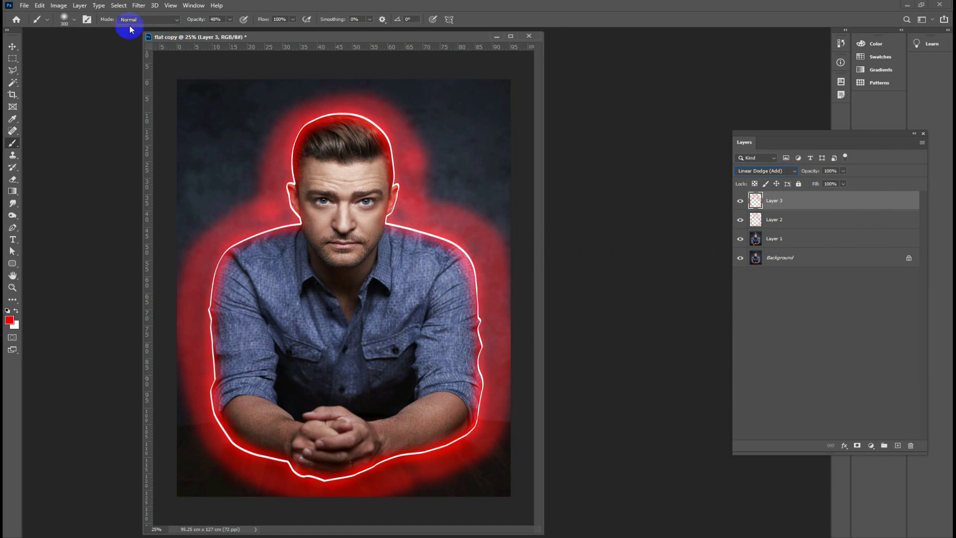
left_click(138, 6)
mouse_move(161, 110)
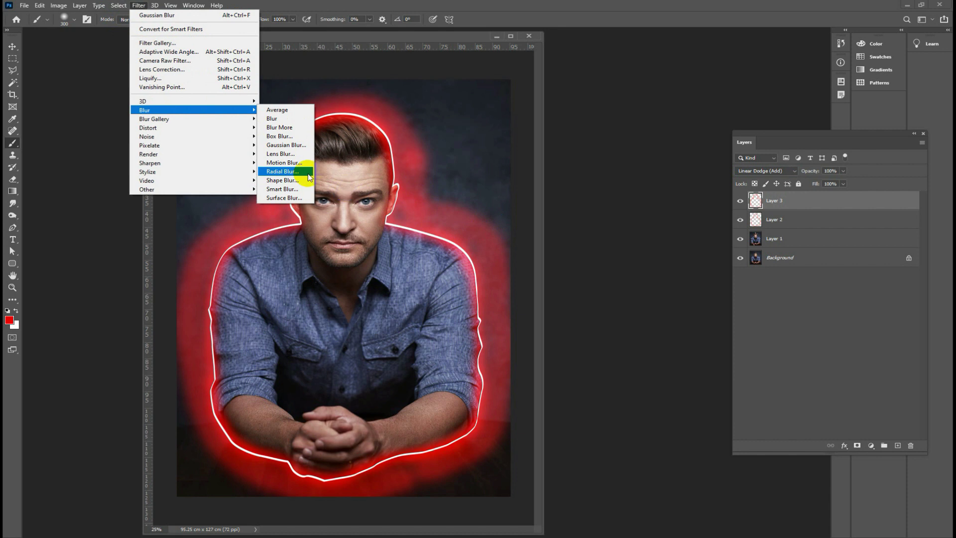
Apply a Gaussian Blur of about 133 px radius to Layer 3's red haze.
left_click(279, 146)
mouse_move(543, 370)
left_mouse_down()
mouse_move(544, 378)
mouse_move(578, 377)
left_mouse_up()
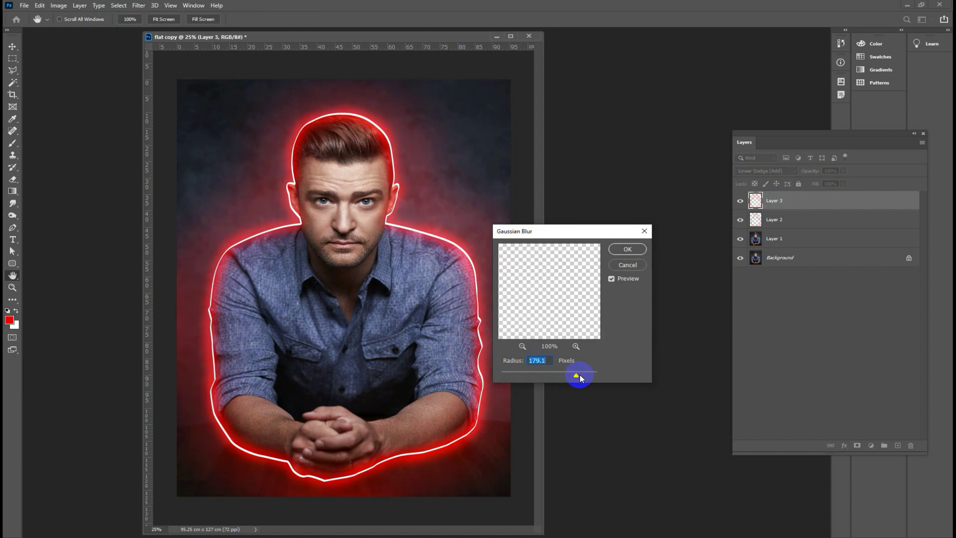
left_click_drag(578, 377, 573, 373)
left_click_drag(575, 375, 576, 375)
left_click_drag(573, 377, 562, 377)
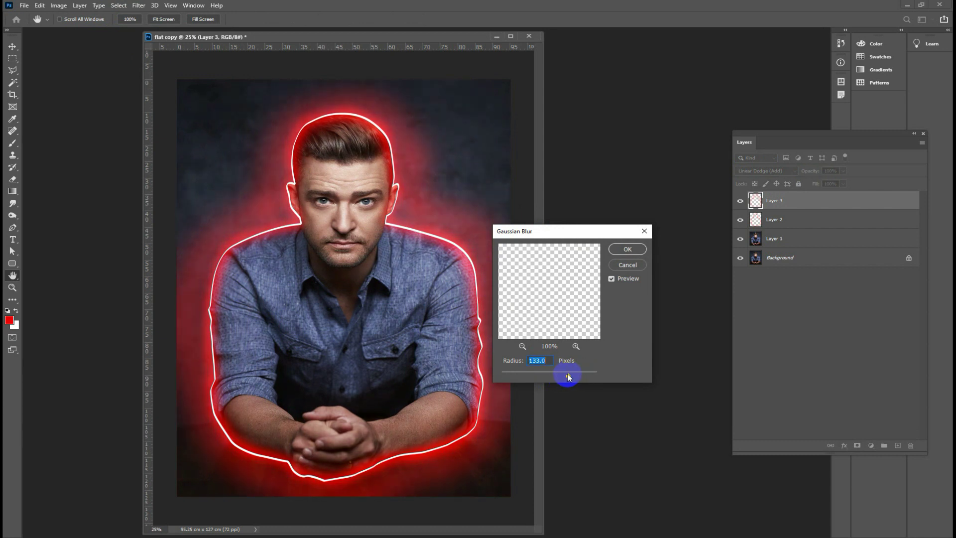
left_click(624, 249)
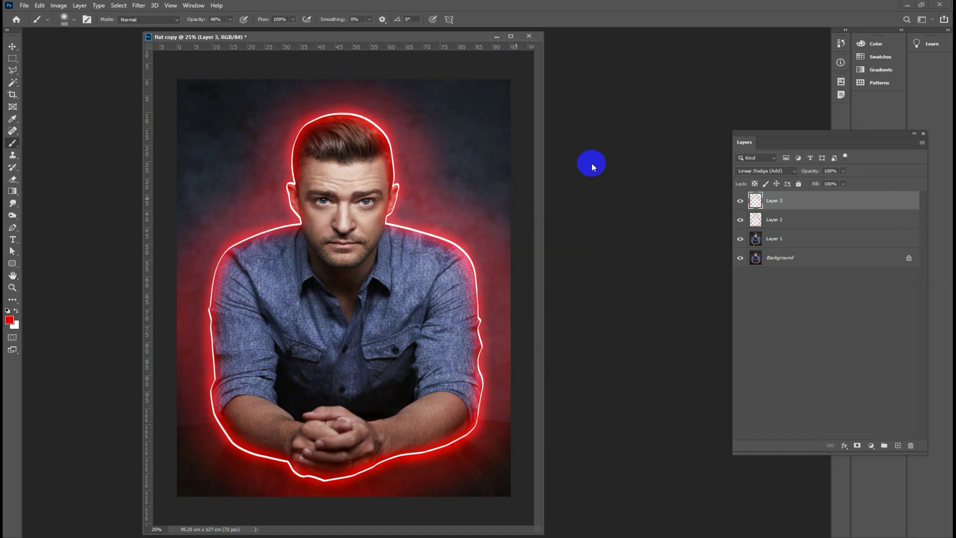
Set Layer 3's opacity to 60% and keep Layer 3 as the working layer.
left_click(837, 171)
type("0")
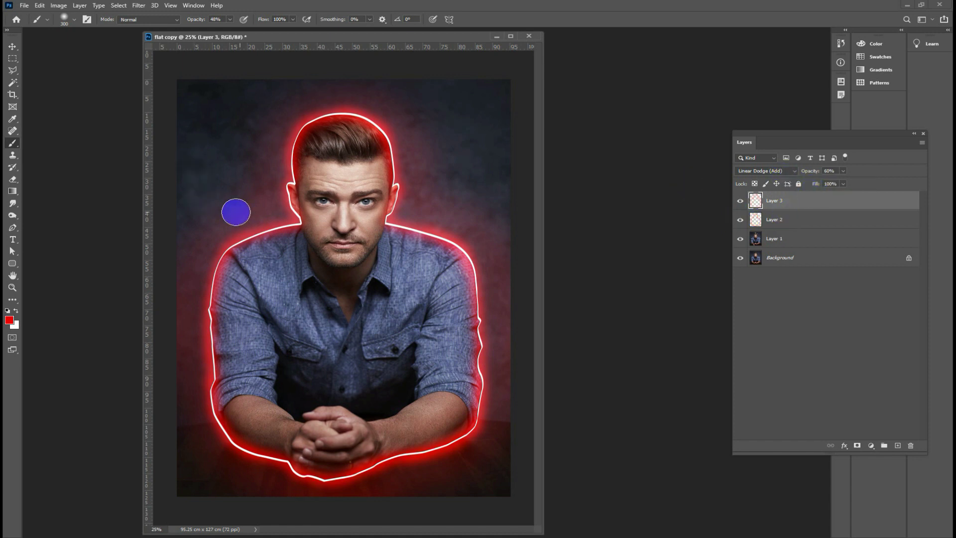
left_click(756, 240)
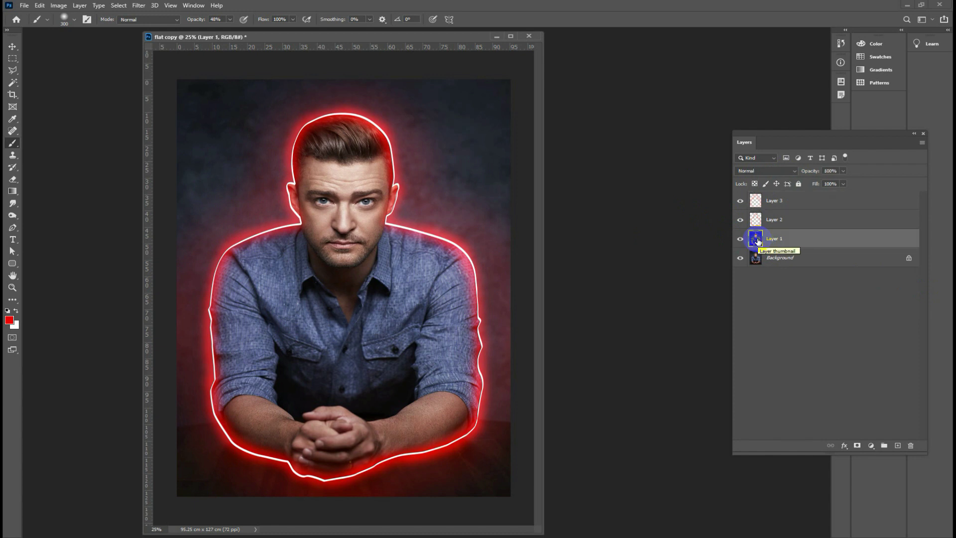
left_click_drag(757, 240, 803, 248)
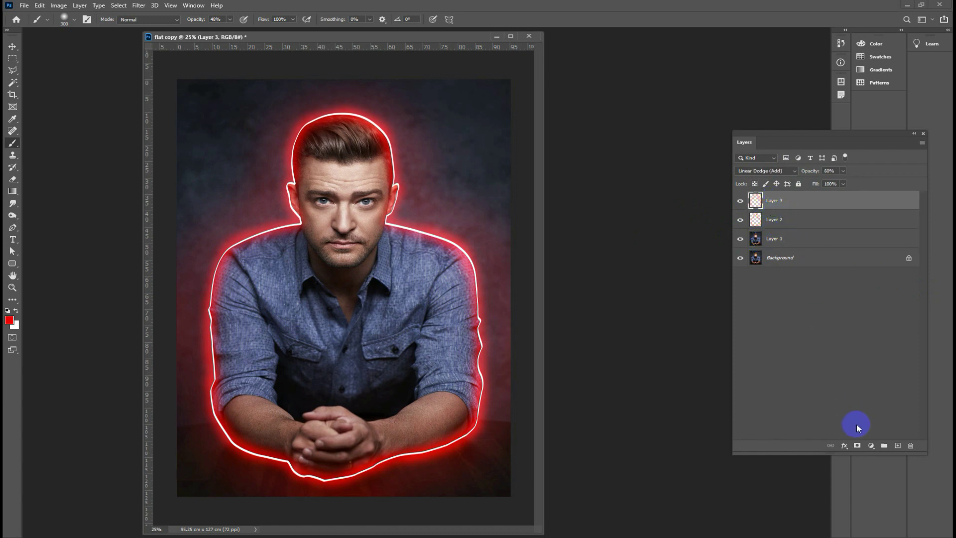
Add a Curves adjustment with shadows pulled down and a nudged upper point, then close Properties.
left_click(871, 446)
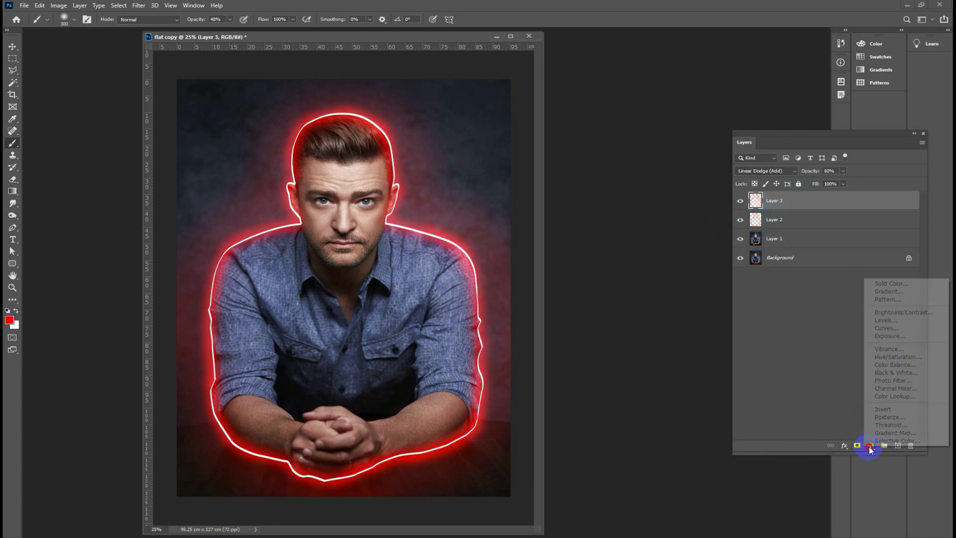
left_click(886, 328)
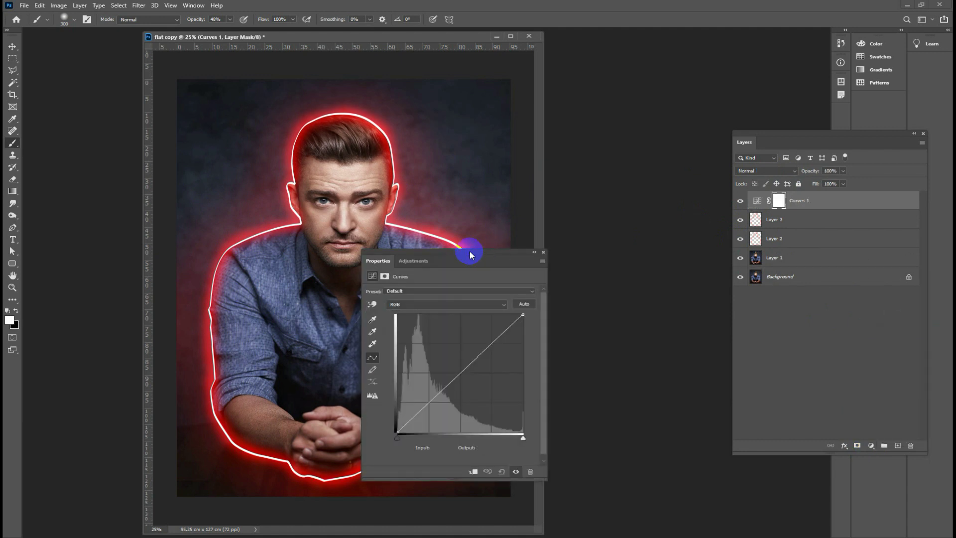
left_click_drag(469, 251, 594, 170)
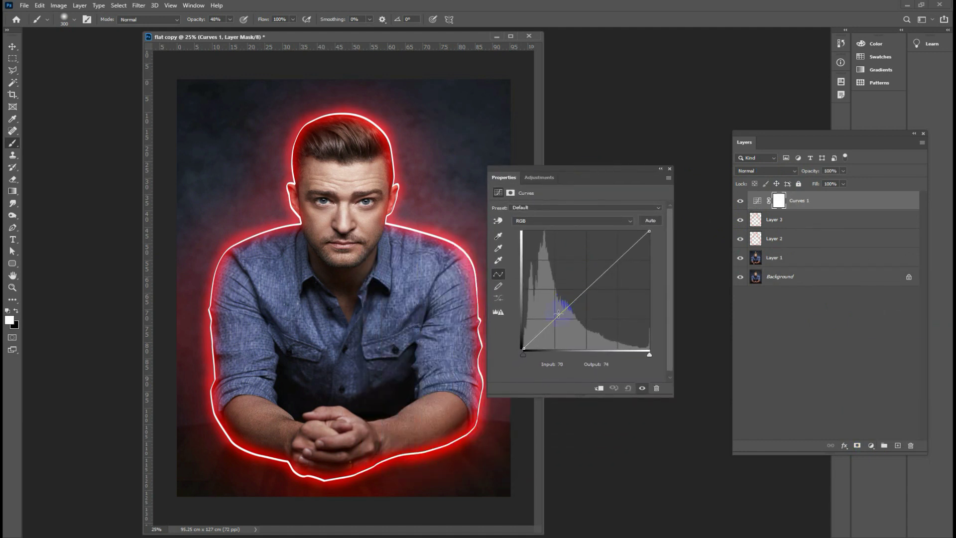
left_click_drag(560, 316, 565, 321)
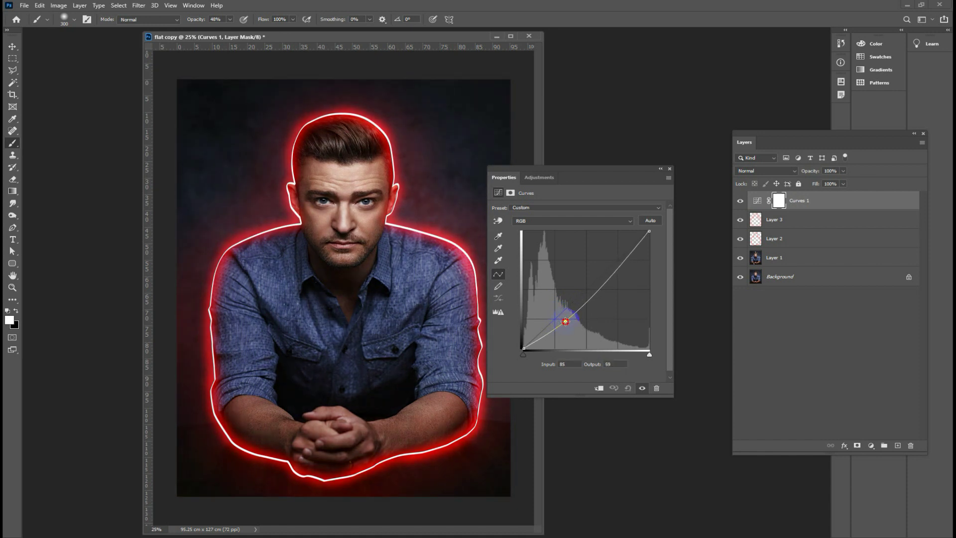
left_click(626, 261)
left_click_drag(622, 263, 616, 265)
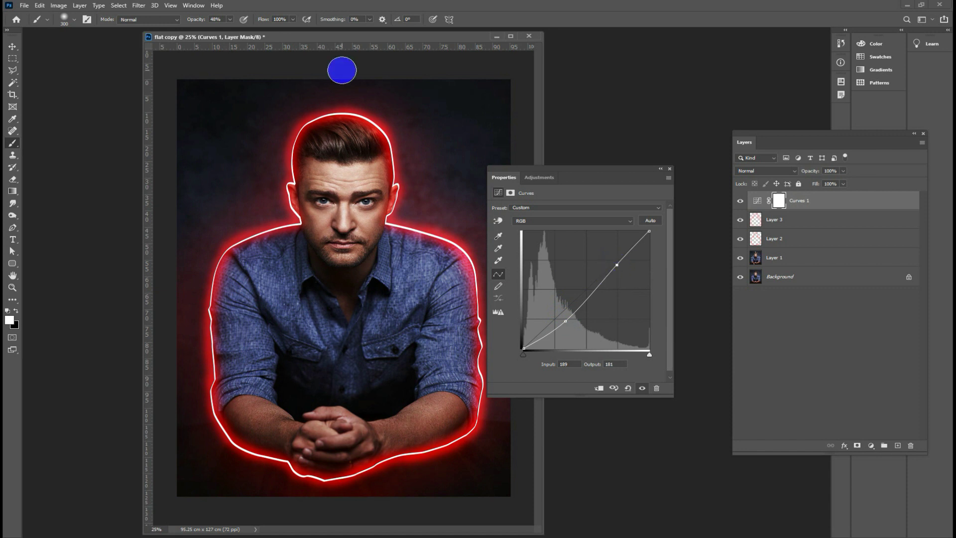
left_click(567, 322)
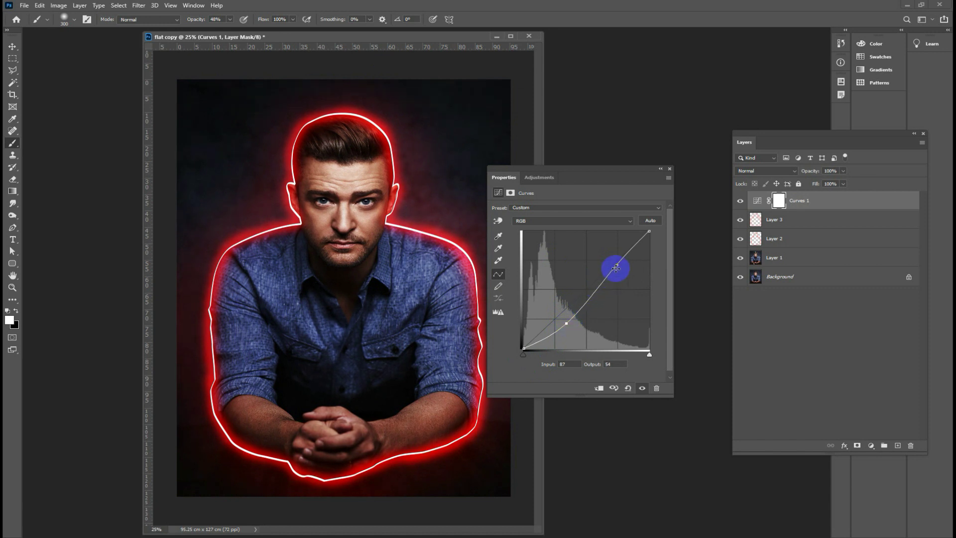
left_click_drag(616, 265, 618, 266)
left_click(670, 168)
Set Layer 3's opacity to 70%.
left_click(767, 219)
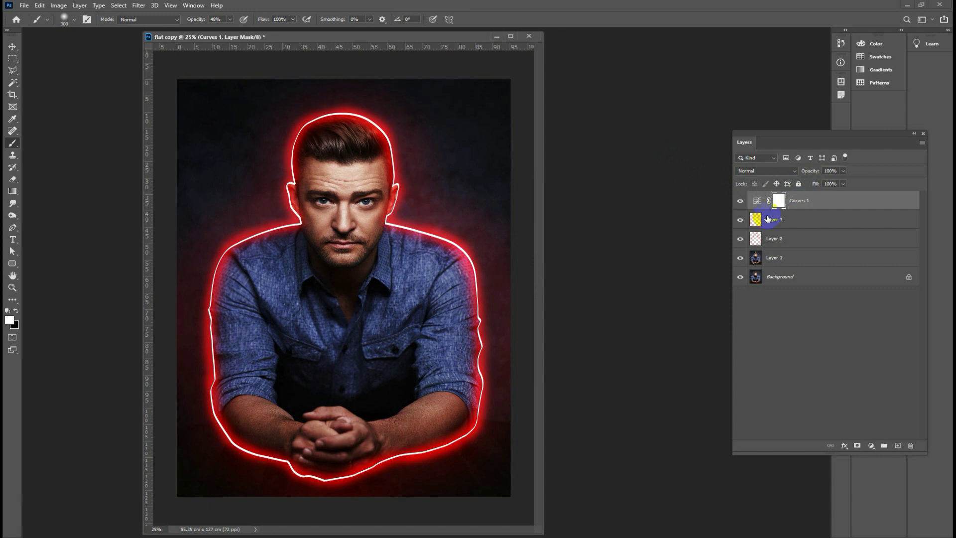
left_click(830, 172)
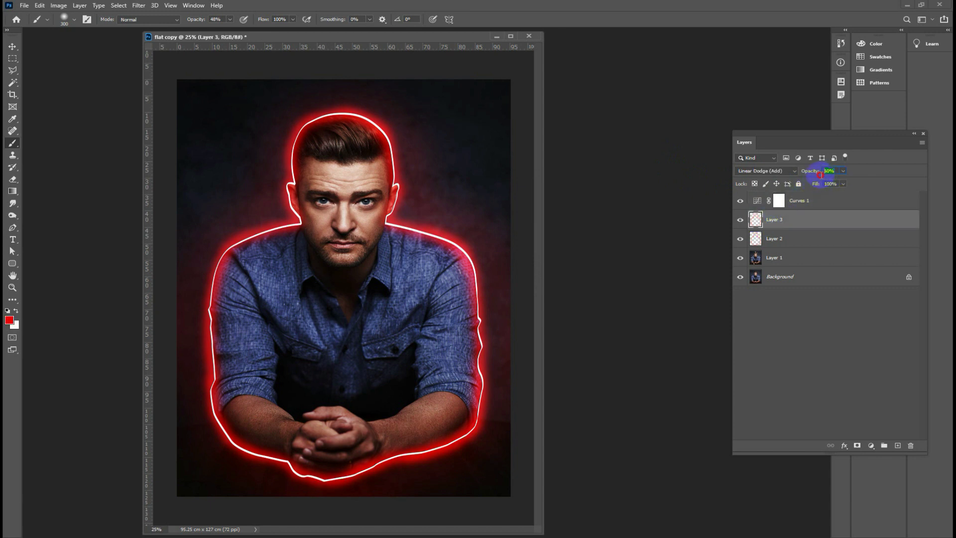
type("7")
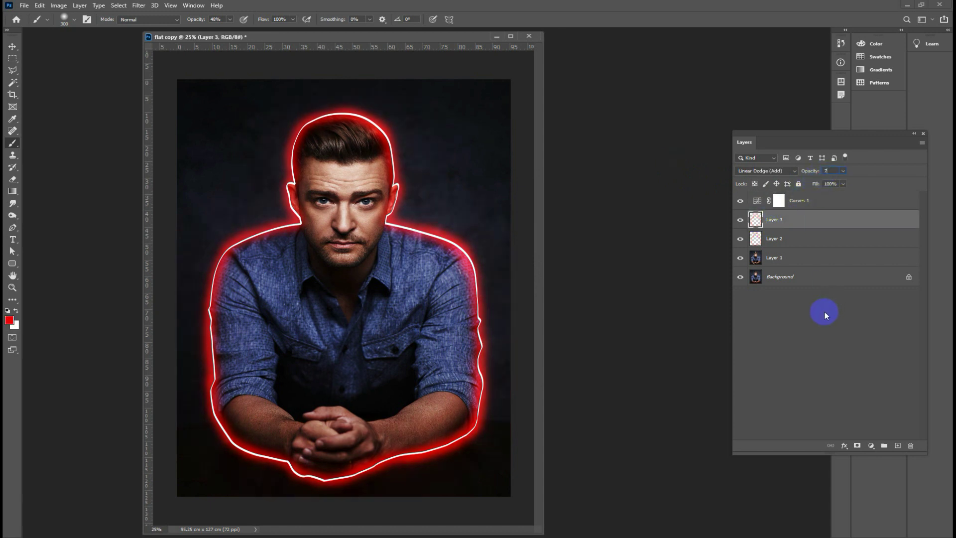
type("0")
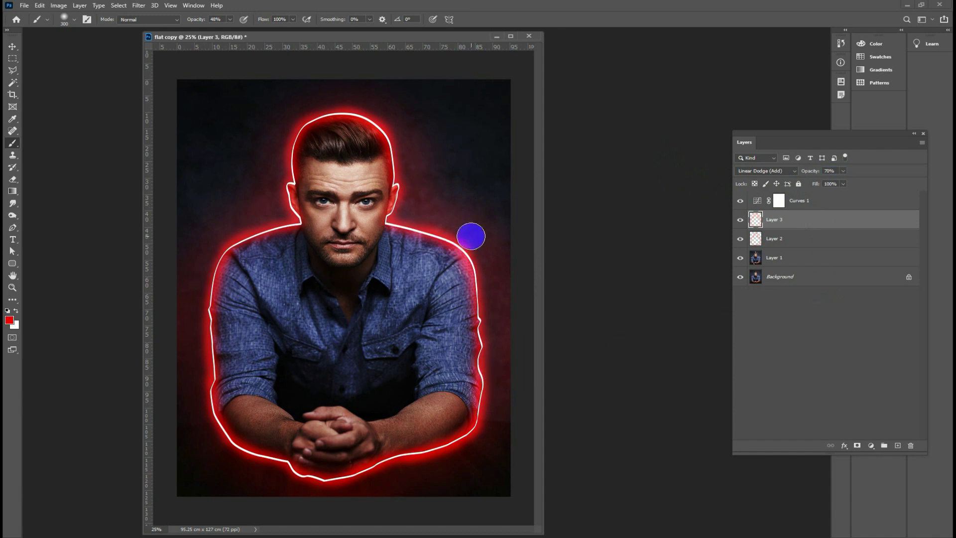
Scale Layer 3 down slightly from its corner with Free Transform and commit.
left_click(13, 46)
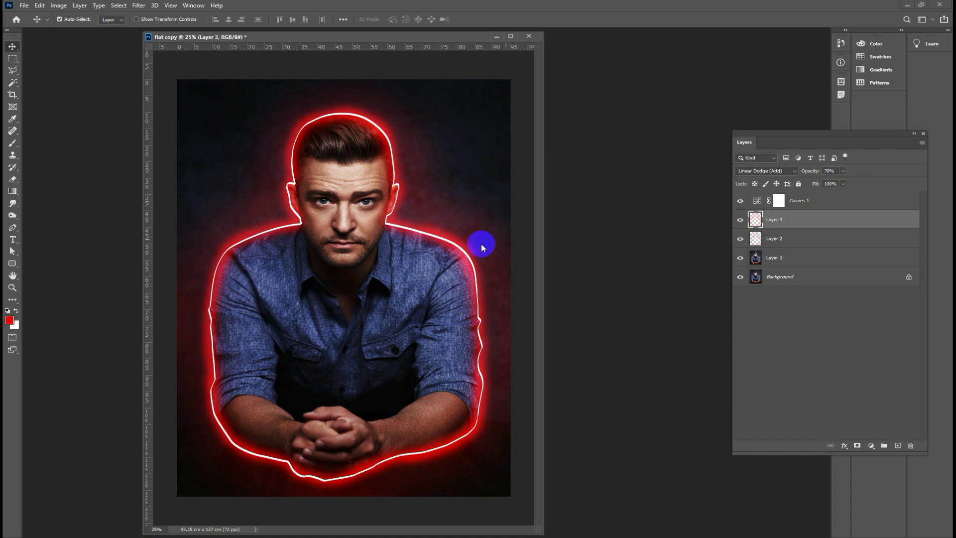
left_click_drag(776, 211, 752, 225)
key("ctrl+t")
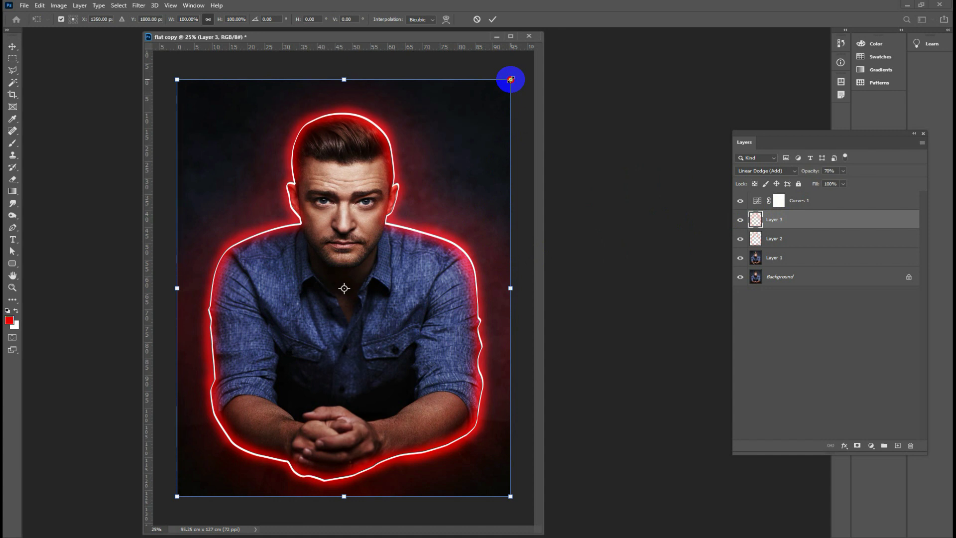
mouse_move(510, 79)
left_mouse_down()
mouse_move(469, 121)
mouse_move(503, 97)
left_mouse_up()
key("Return")
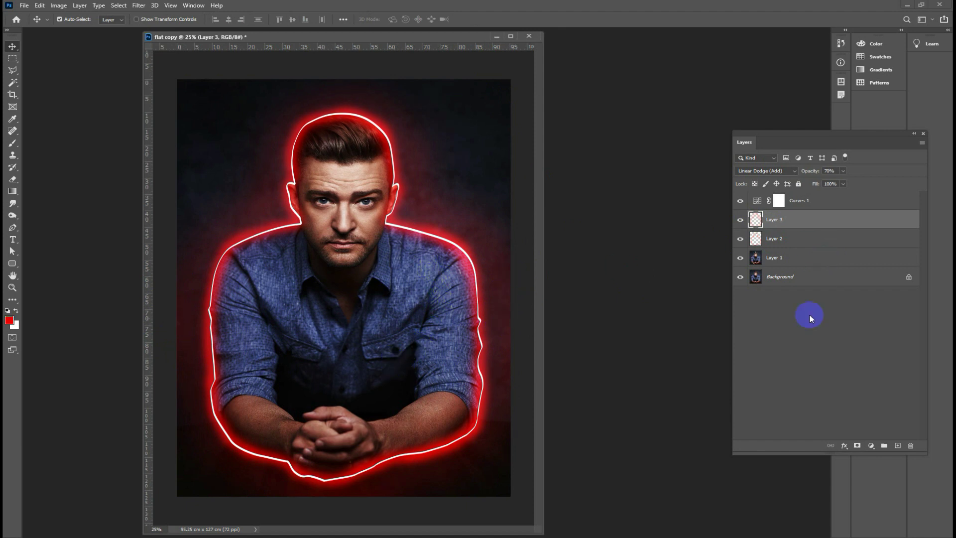
Create Layer 4 and brush red along the left arm and sleeve edge at 500 px.
left_click(897, 446)
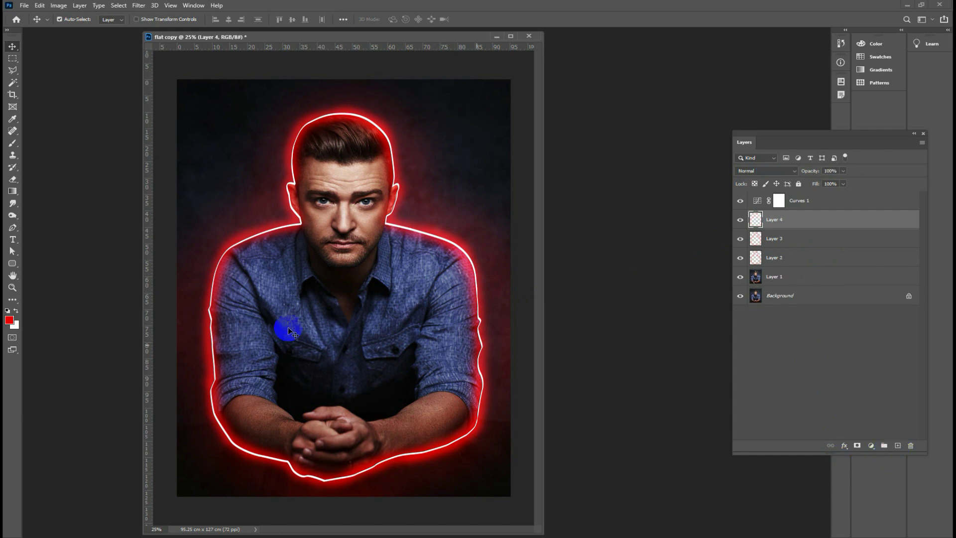
left_click(13, 143)
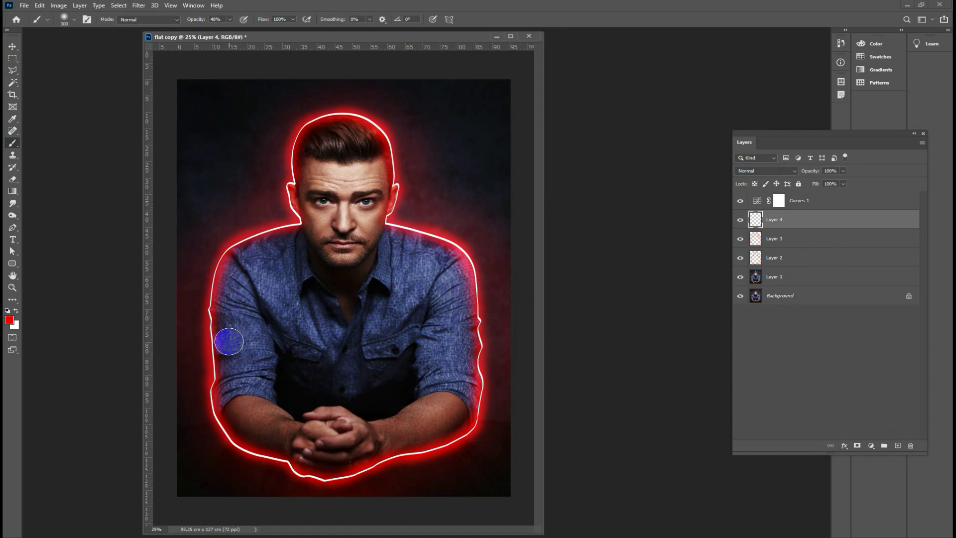
mouse_move(221, 381)
left_mouse_down()
mouse_move(214, 314)
mouse_move(229, 278)
mouse_move(237, 369)
left_mouse_up()
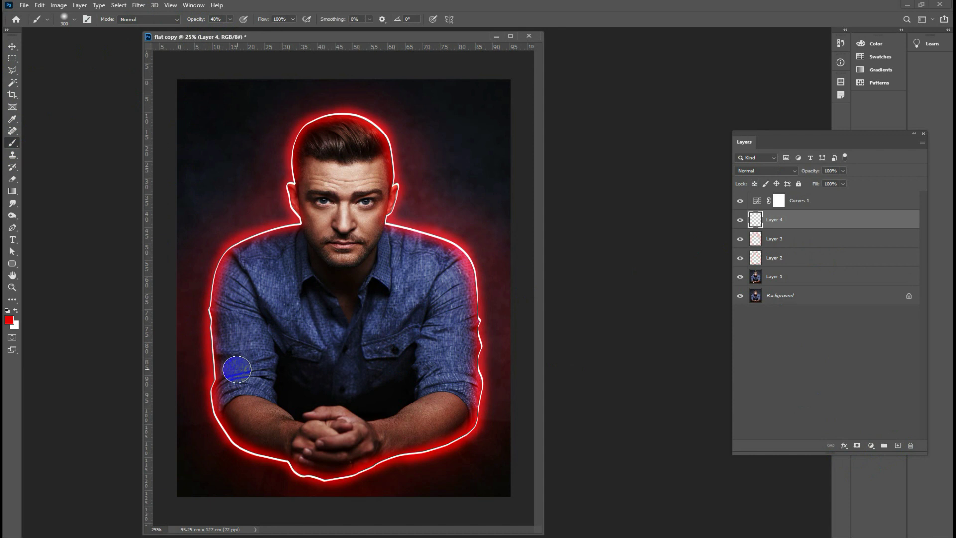
key("bracketright")
key("bracketright")
key("bracketright")
mouse_move(234, 371)
left_mouse_down()
mouse_move(229, 278)
mouse_move(245, 256)
mouse_move(230, 269)
mouse_move(274, 239)
mouse_move(293, 173)
mouse_move(320, 133)
mouse_move(375, 143)
mouse_move(394, 213)
mouse_move(456, 279)
mouse_move(463, 402)
mouse_move(435, 433)
mouse_move(378, 453)
mouse_move(294, 442)
mouse_move(220, 372)
left_mouse_up()
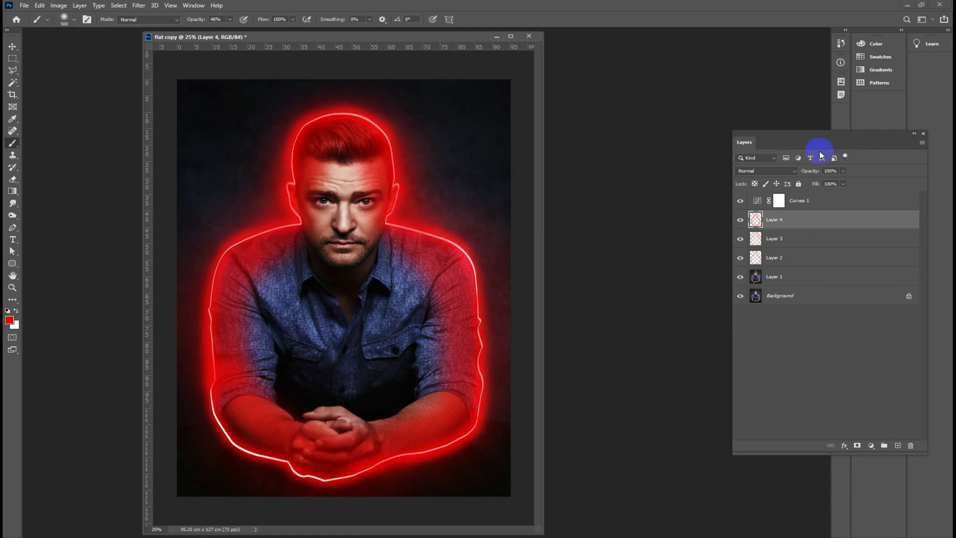
Set Layer 4's blend mode to Linear Dodge (Add) with 50% opacity, keeping it active.
left_click(793, 171)
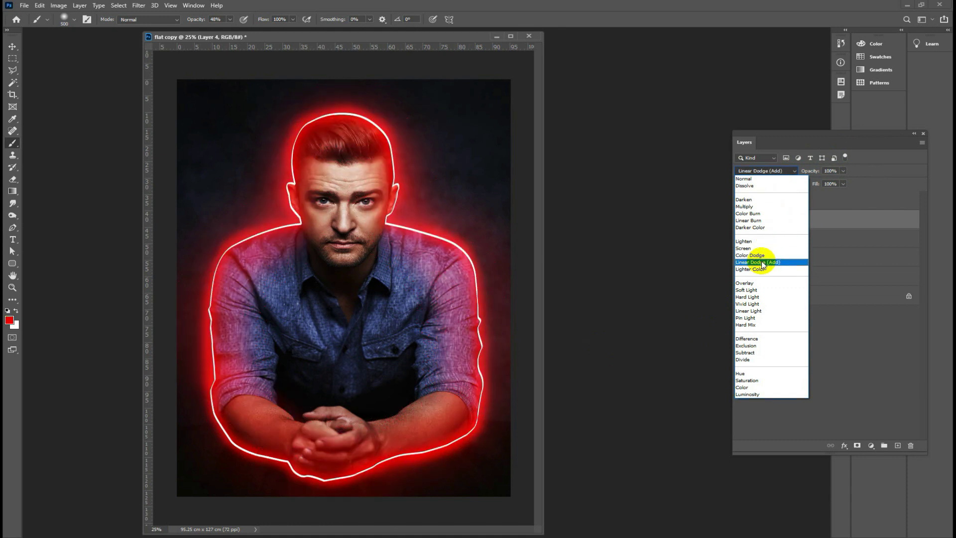
left_click(761, 262)
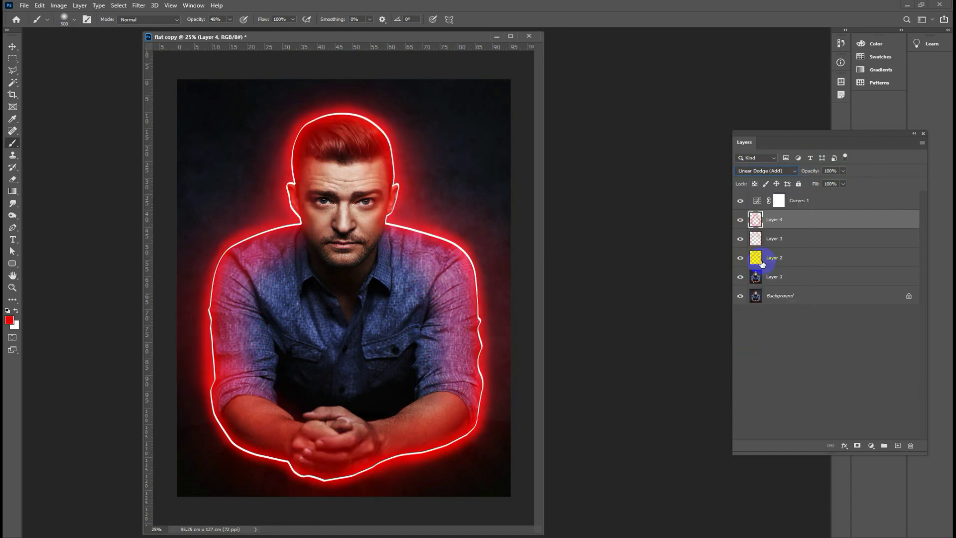
left_click(831, 170)
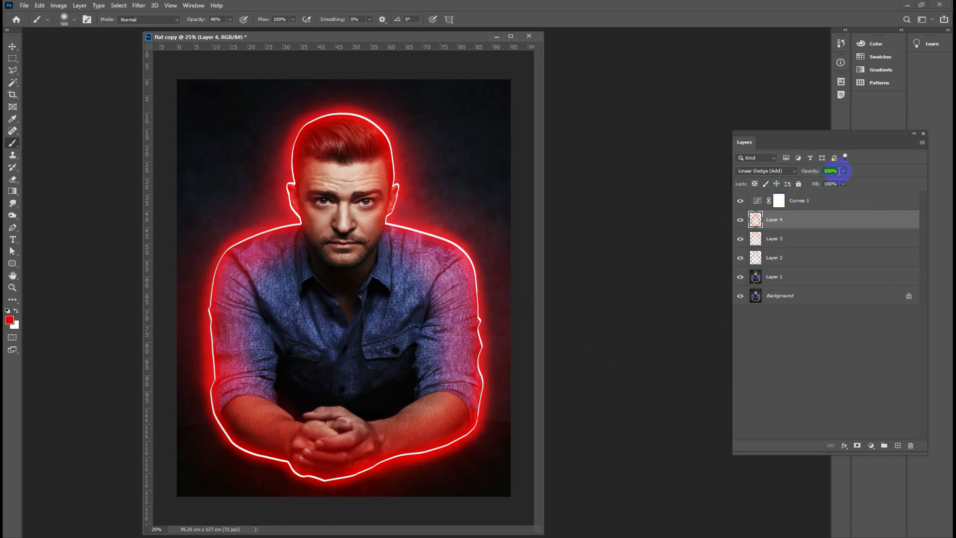
type("50")
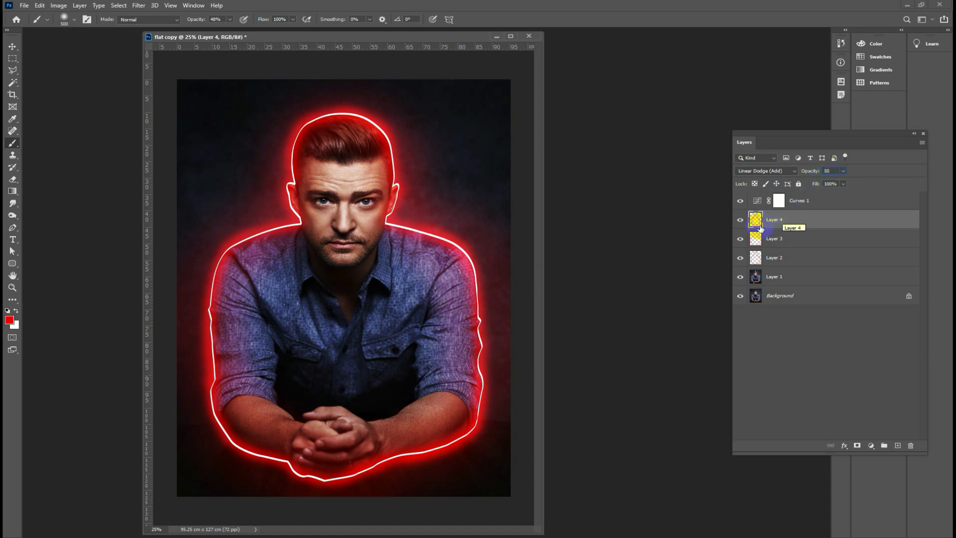
key("Return")
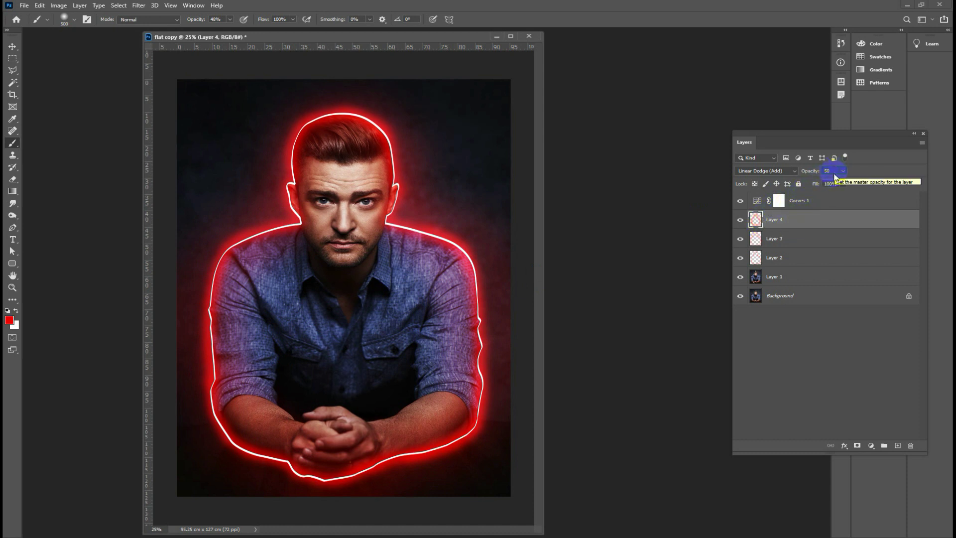
left_click(12, 46)
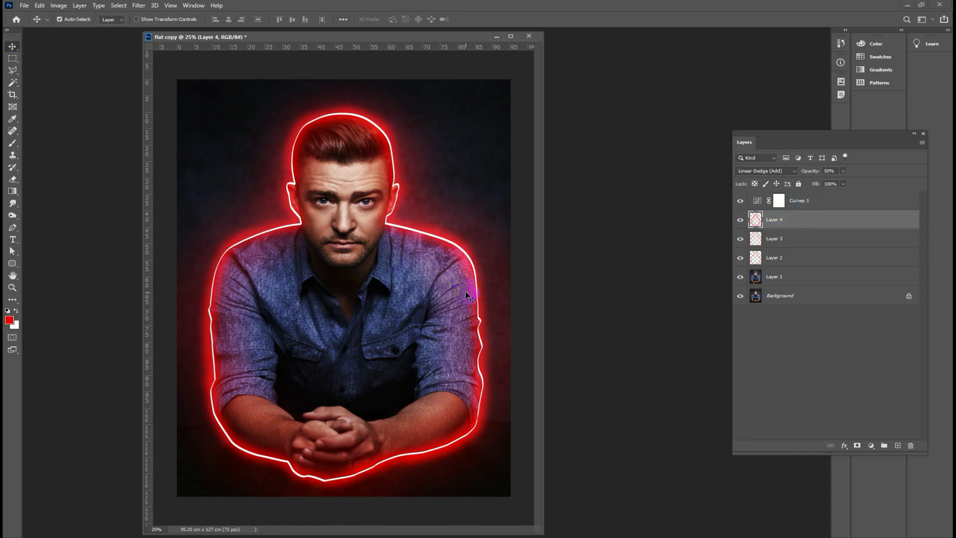
left_click(757, 222)
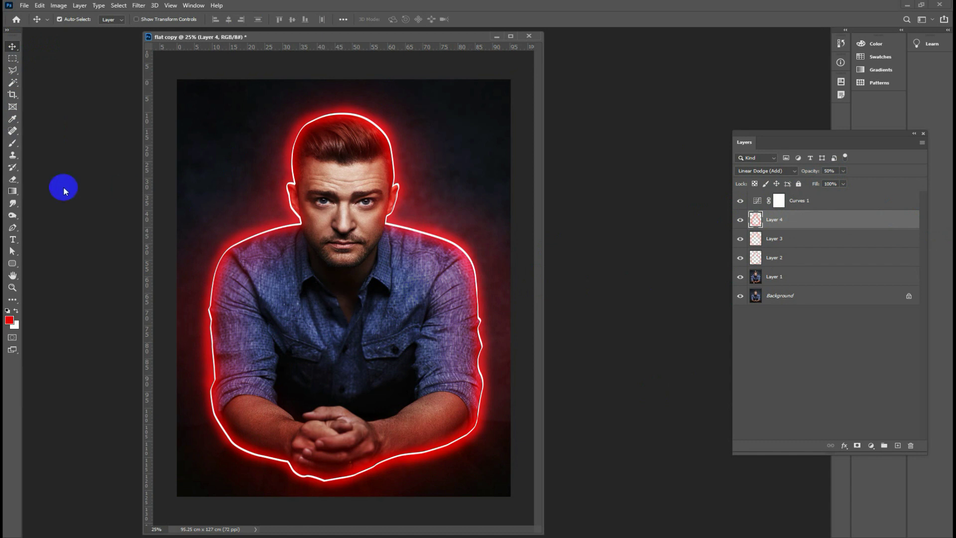
Erase red glow over the arm and shoulder with a 401 px, 0% hardness eraser.
left_click(10, 184)
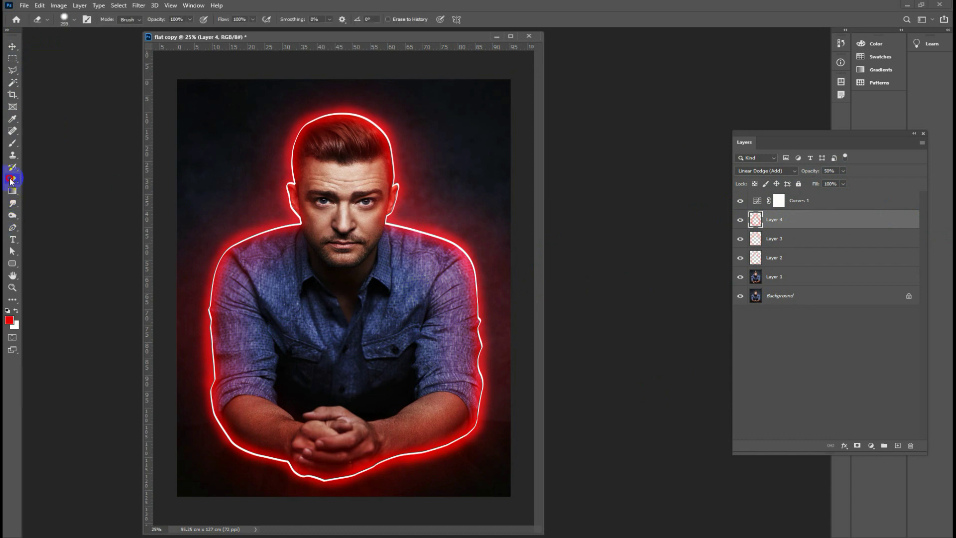
left_click(42, 184)
right_click(351, 327)
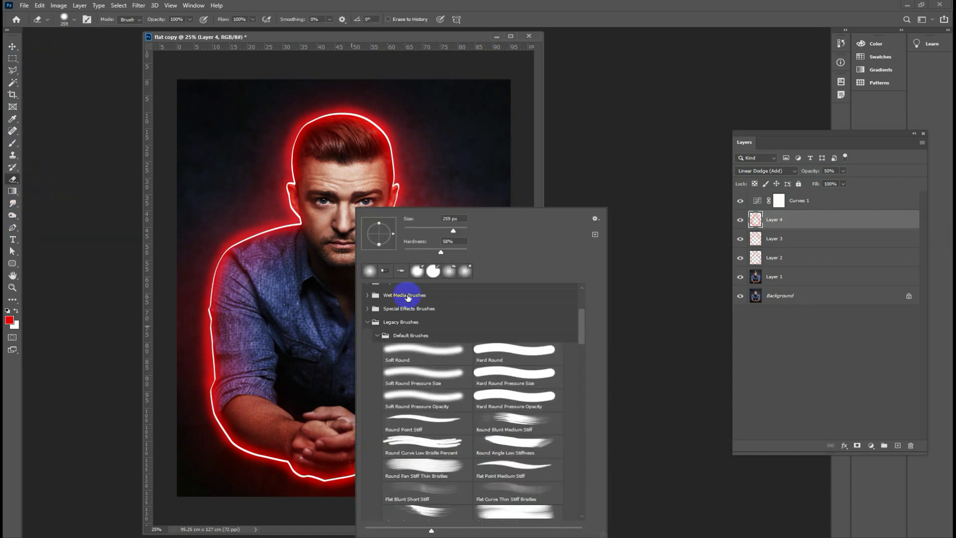
left_click_drag(433, 252, 405, 252)
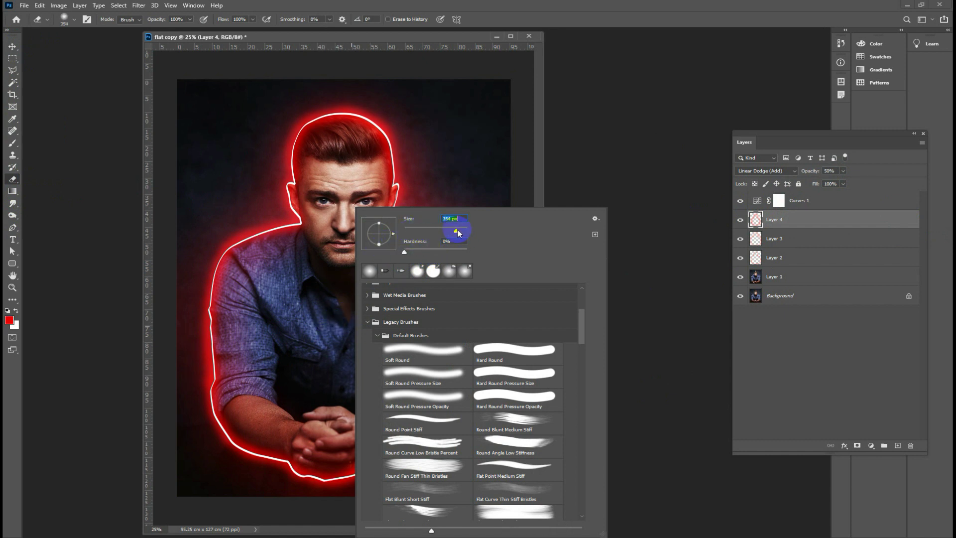
left_click(313, 336)
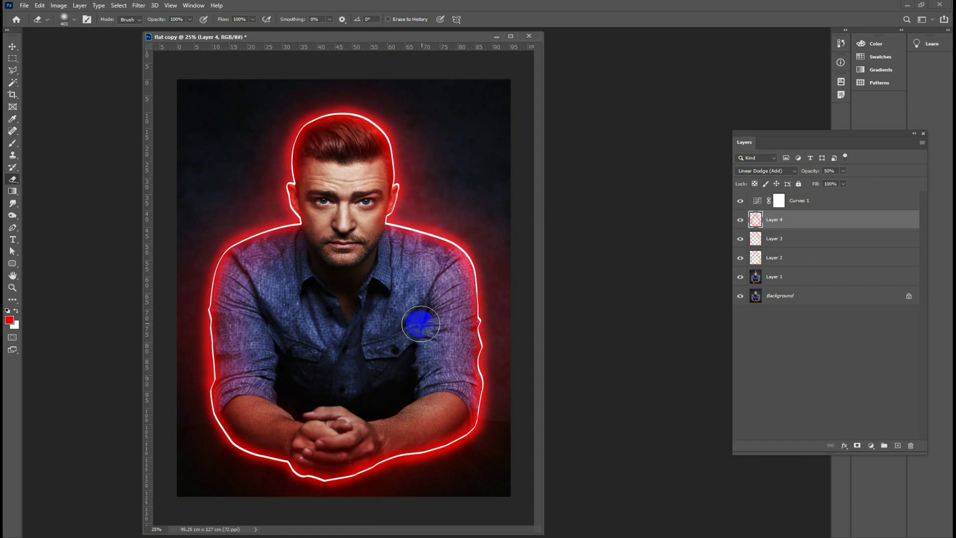
mouse_move(431, 348)
left_mouse_down()
mouse_move(424, 367)
mouse_move(373, 399)
mouse_move(394, 401)
mouse_move(432, 364)
mouse_move(425, 305)
mouse_move(375, 273)
mouse_move(284, 273)
mouse_move(262, 356)
mouse_move(330, 217)
mouse_move(321, 164)
mouse_move(330, 145)
mouse_move(365, 178)
mouse_move(335, 199)
mouse_move(335, 252)
mouse_move(283, 358)
mouse_move(277, 406)
mouse_move(247, 363)
mouse_move(260, 291)
mouse_move(277, 267)
mouse_move(312, 363)
mouse_move(406, 374)
left_mouse_up()
left_click(741, 277)
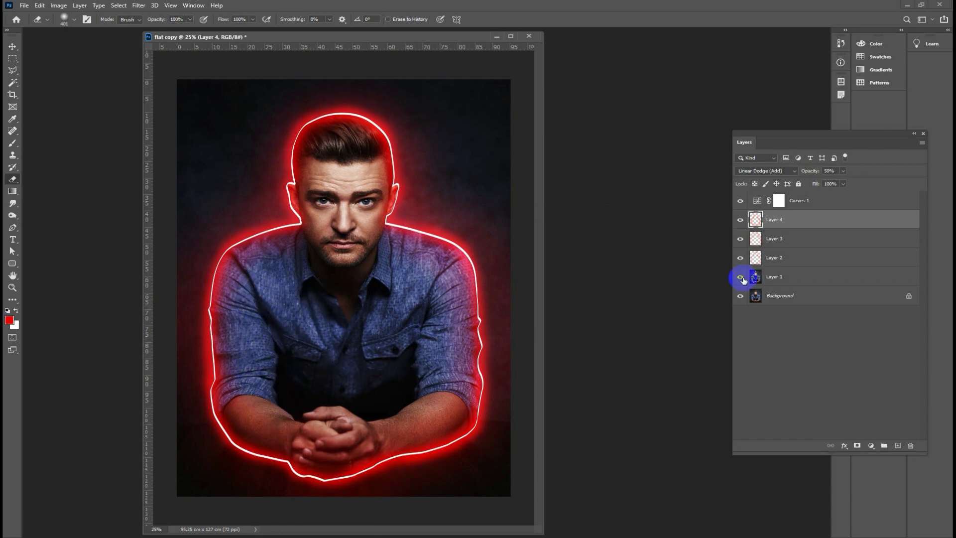
left_click(13, 50)
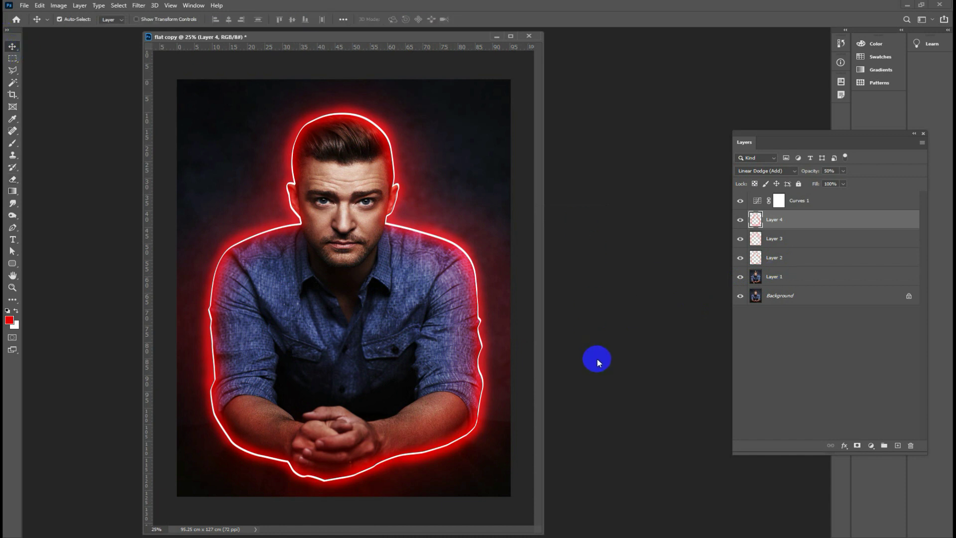